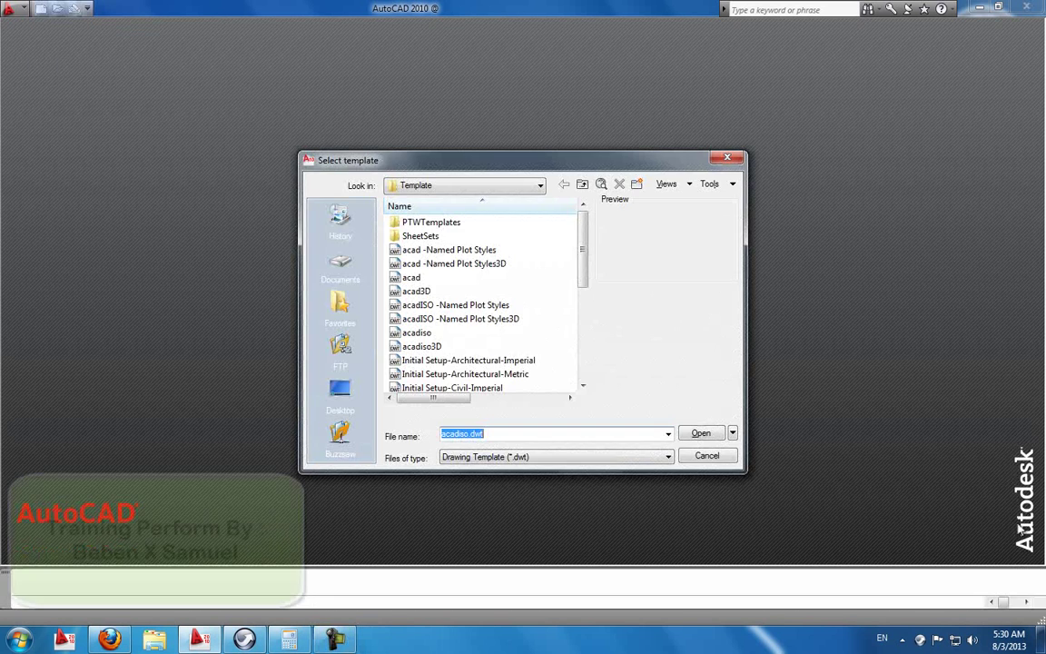
Step: Start a new blank drawing in the 2D Drafting & Annotation workspace
click(700, 432)
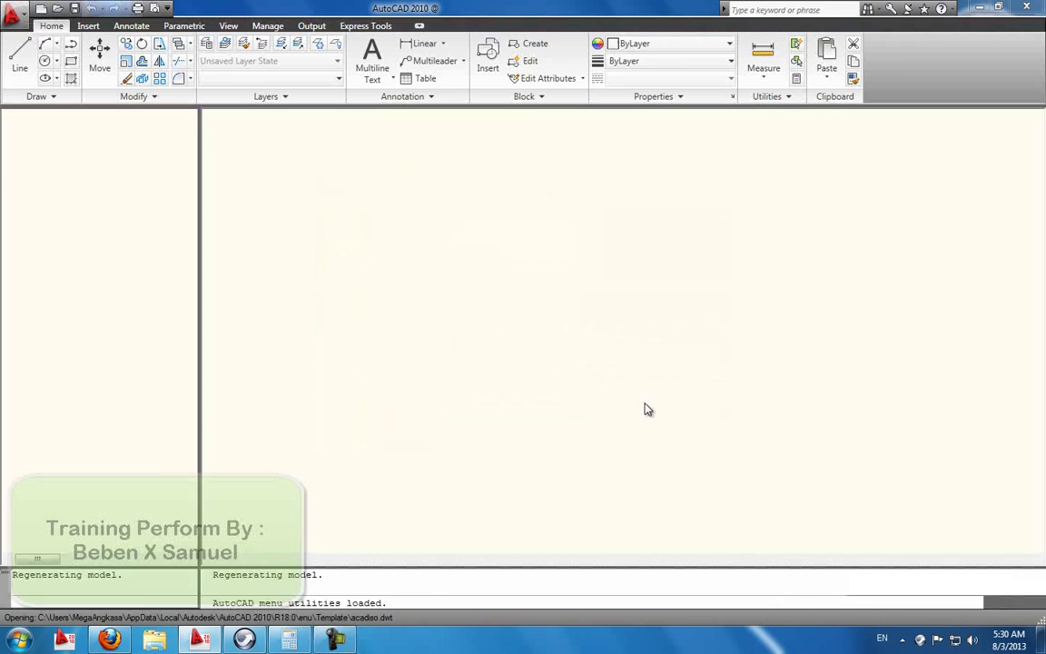
click(963, 617)
click(917, 530)
Step: Draw a 5000-unit square with RECTANG
text(rec)
key(Return)
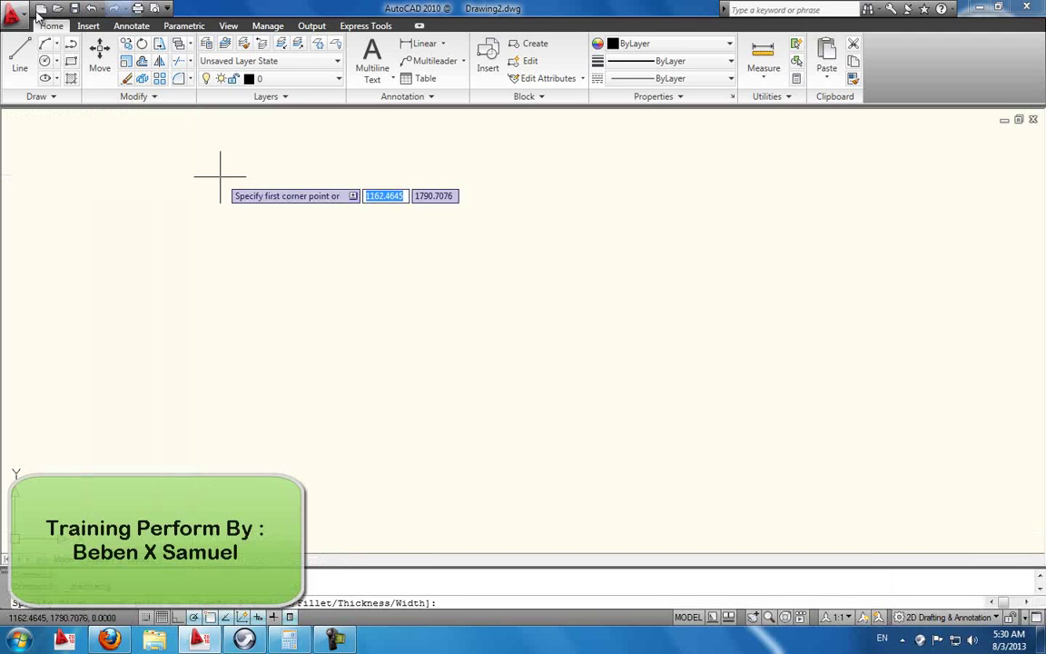
click(225, 167)
text(5000)
key(Return)
key(Return)
key(Escape)
scroll(708, 441, down, 2)
middle_click(341, 243)
text(z)
key(Return)
Step: Create a new blue layer named Annotation in Layer Properties
click(546, 340)
click(708, 439)
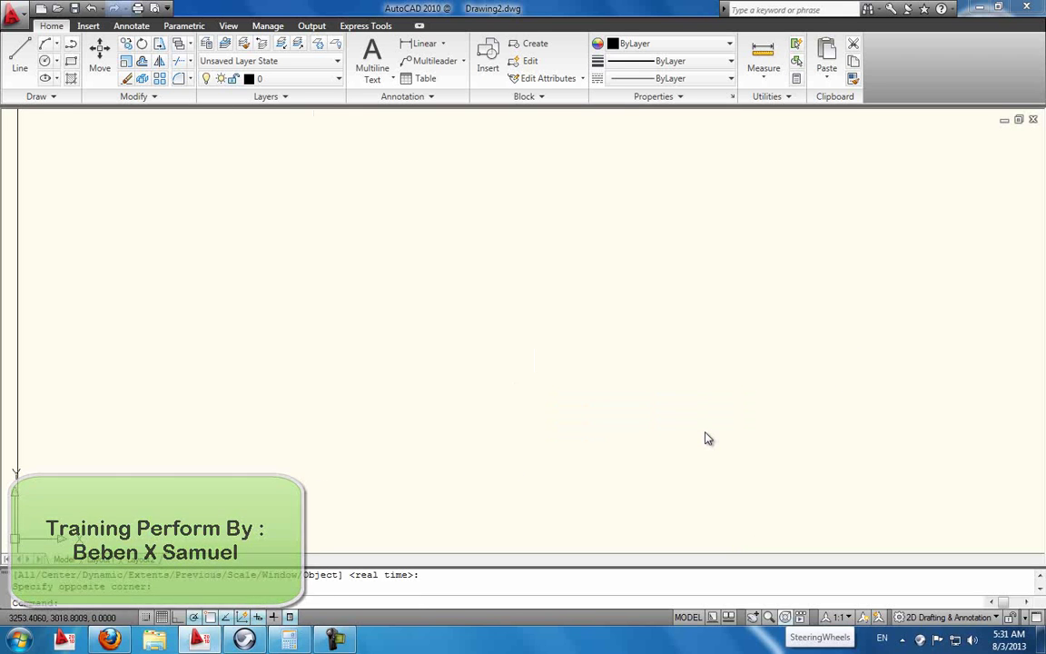
click(708, 439)
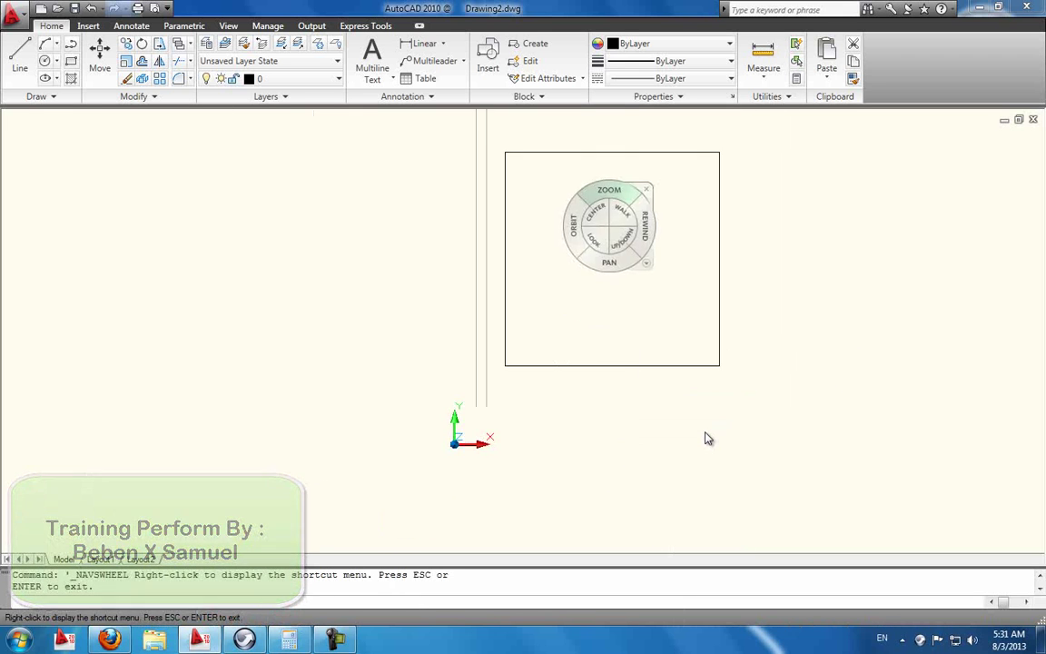
key(Escape)
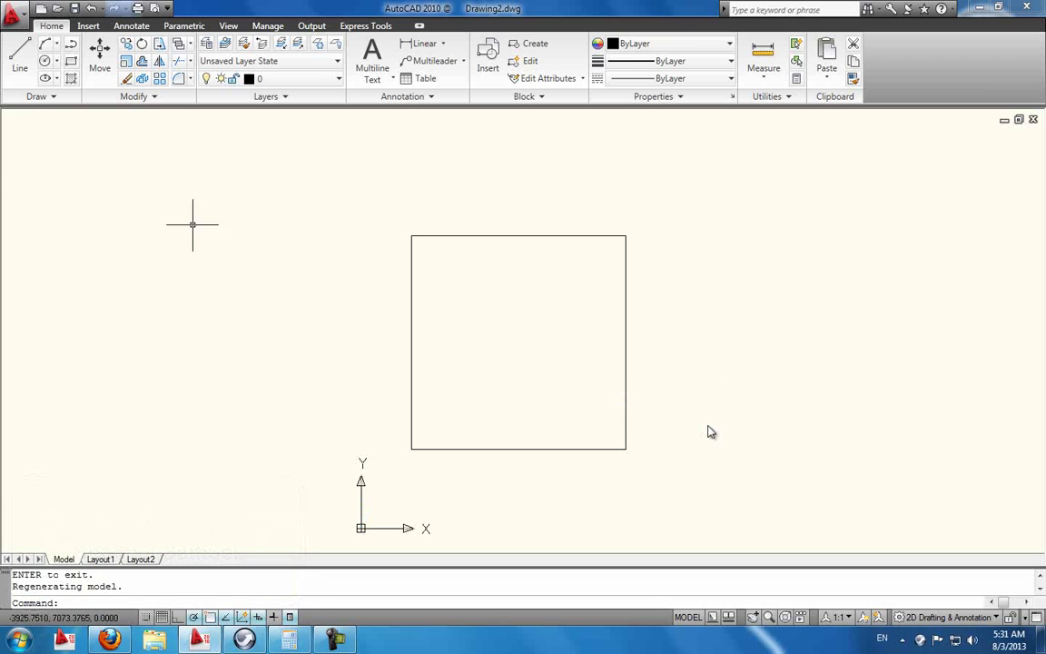
click(206, 44)
key(alt+n)
text(Annotation)
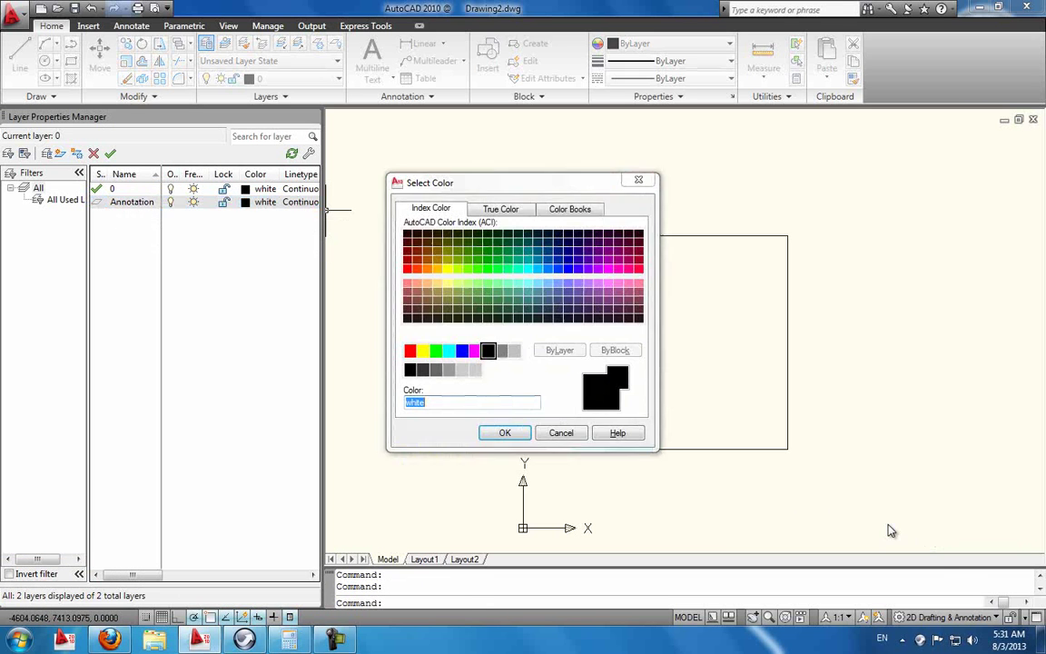
key(Return)
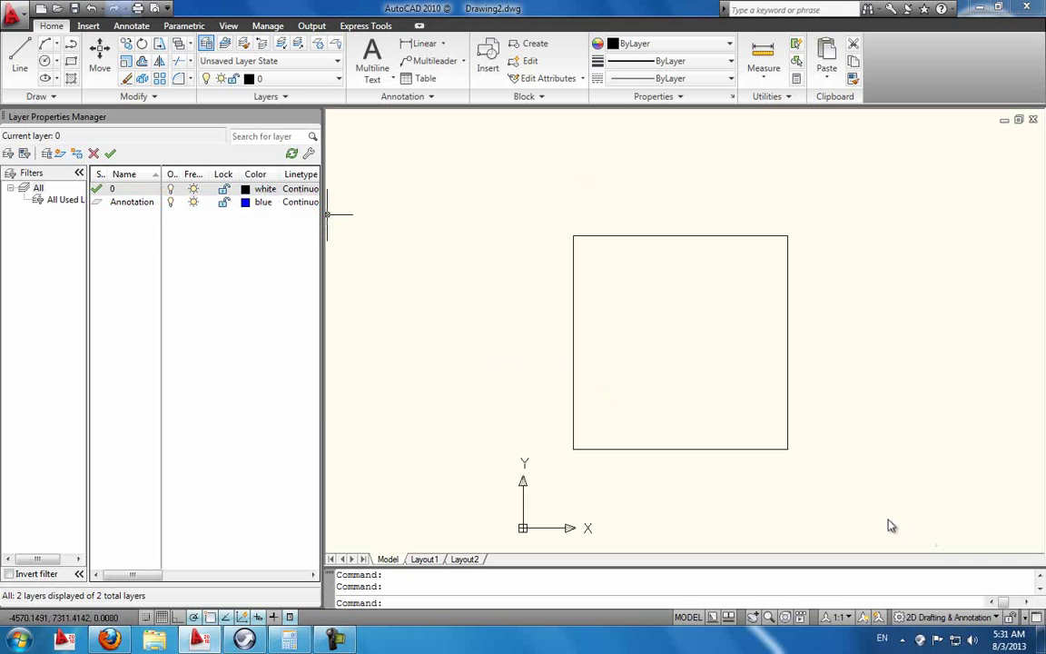
middle_drag(854, 503, 540, 333)
Step: Draw 500 and 750 guide lines from the square's top-left corner
click(20, 56)
click(518, 209)
text(500)
key(Return)
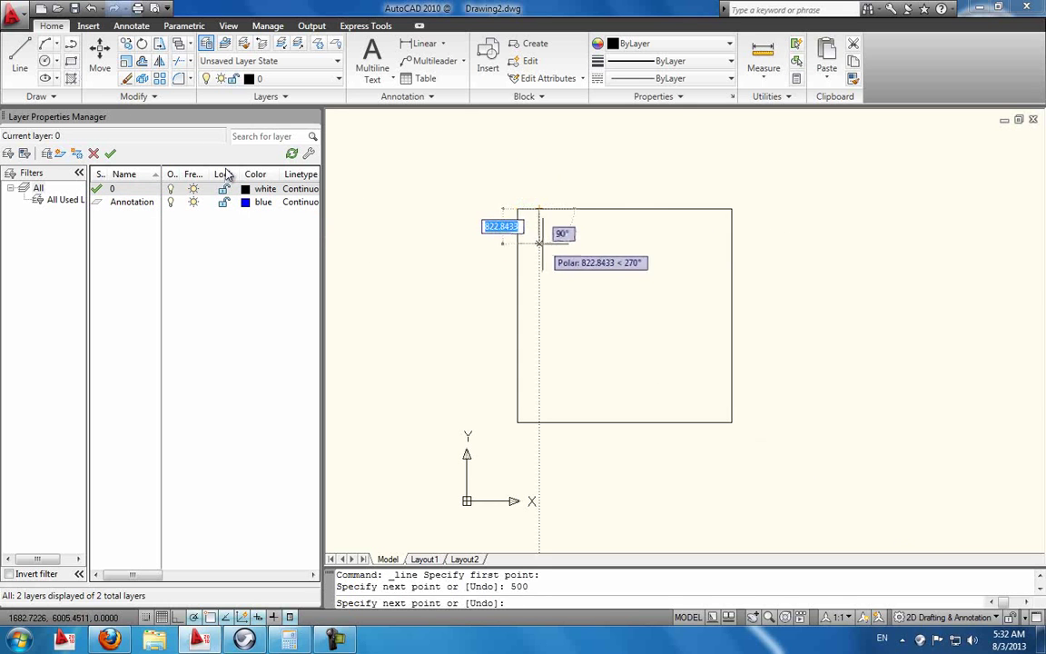
text(750)
key(Return)
key(Escape)
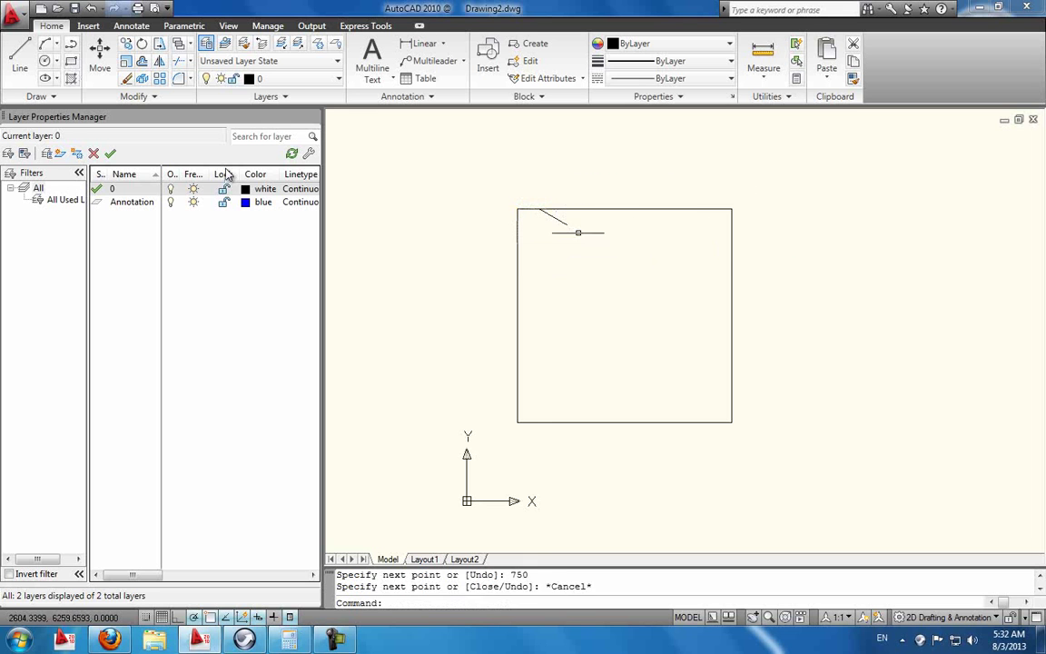
Step: Draw a 500-diameter circle near the square's top-left corner
click(45, 60)
click(518, 209)
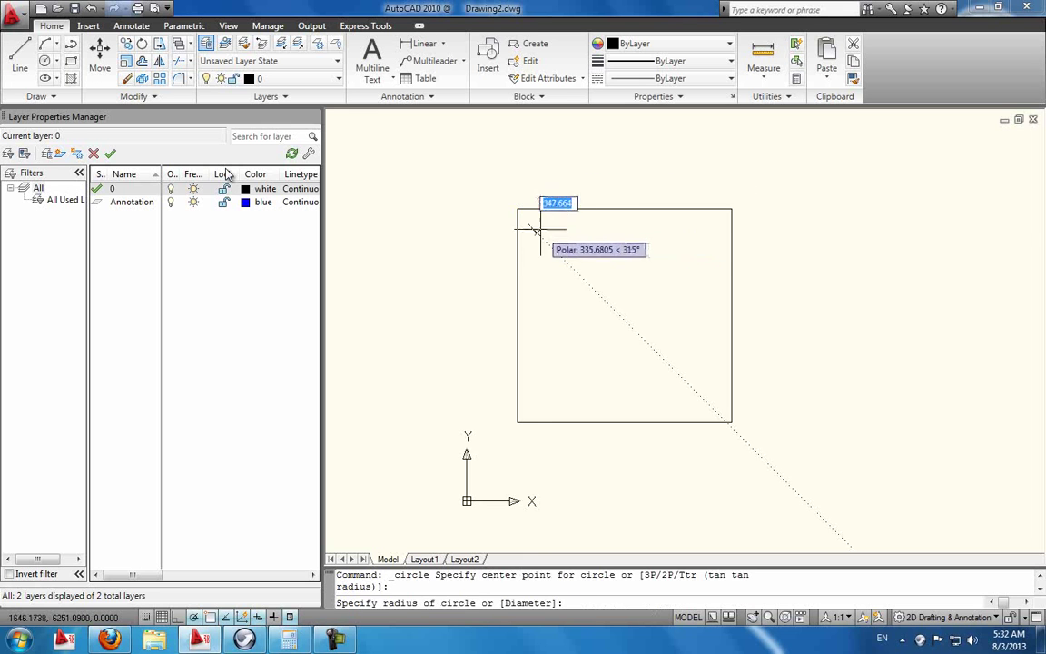
click(57, 60)
click(100, 114)
click(532, 224)
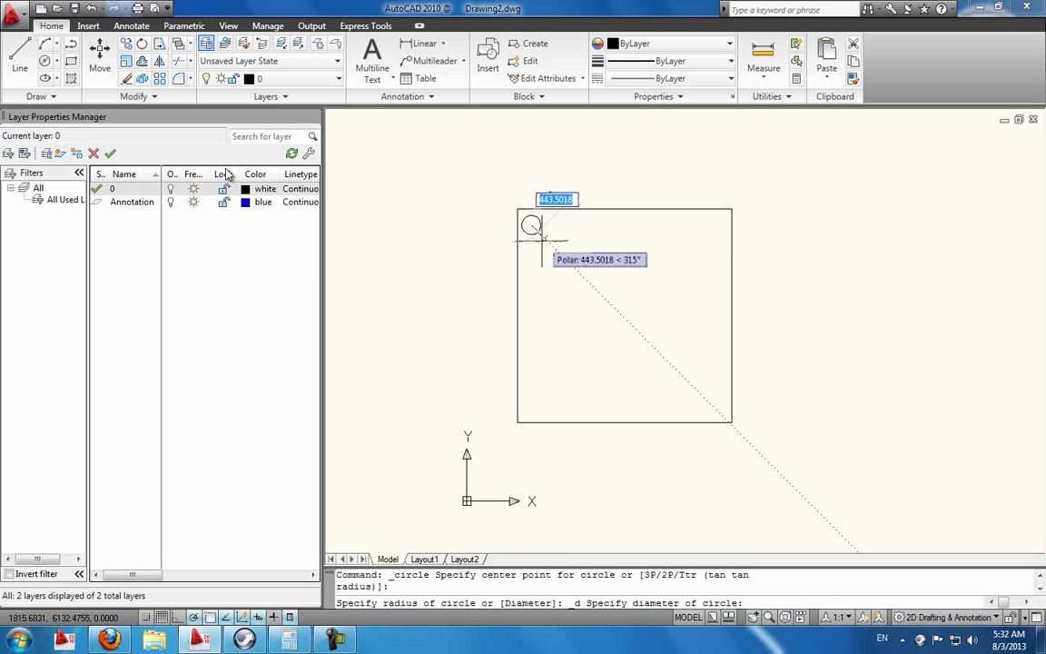
text(500)
key(Return)
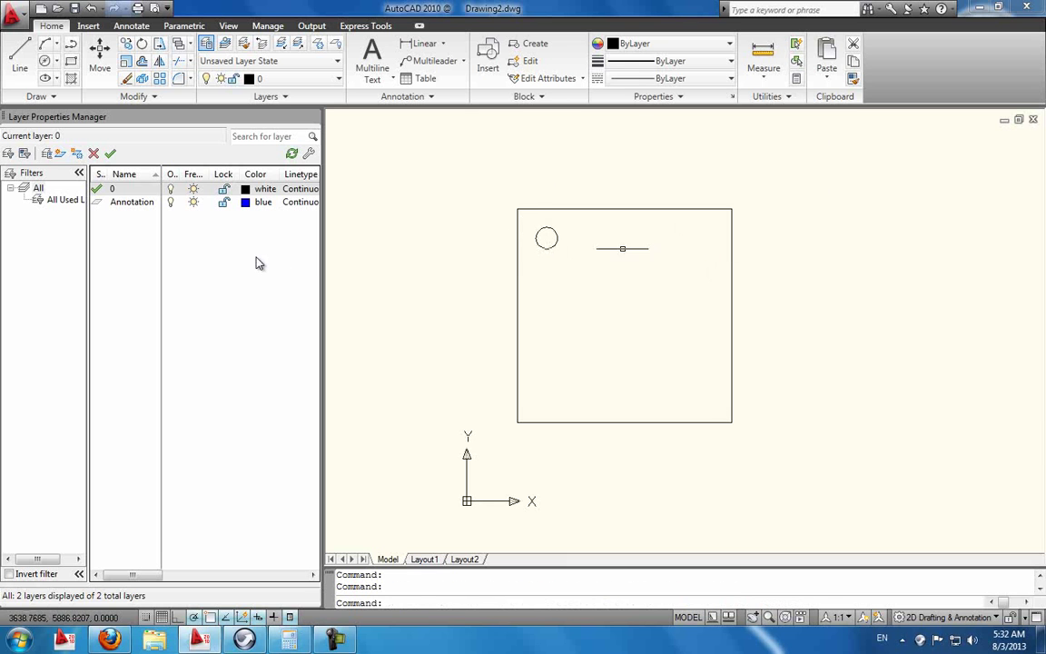
Step: Draw another 650-unit guide line from the top-left corner
click(19, 57)
click(517, 209)
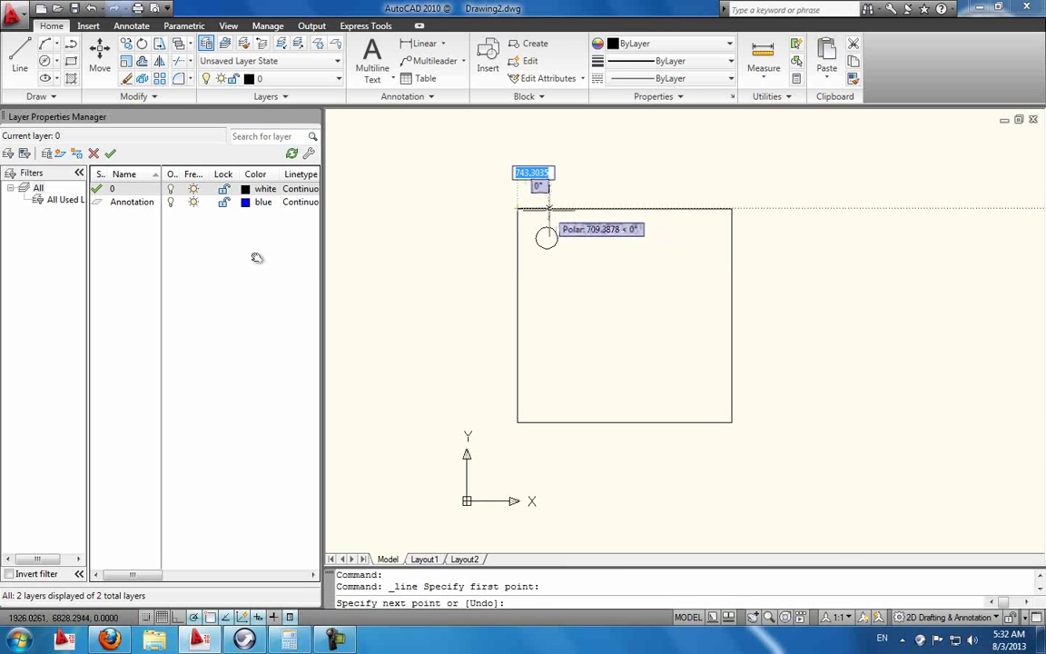
text(650)
key(Return)
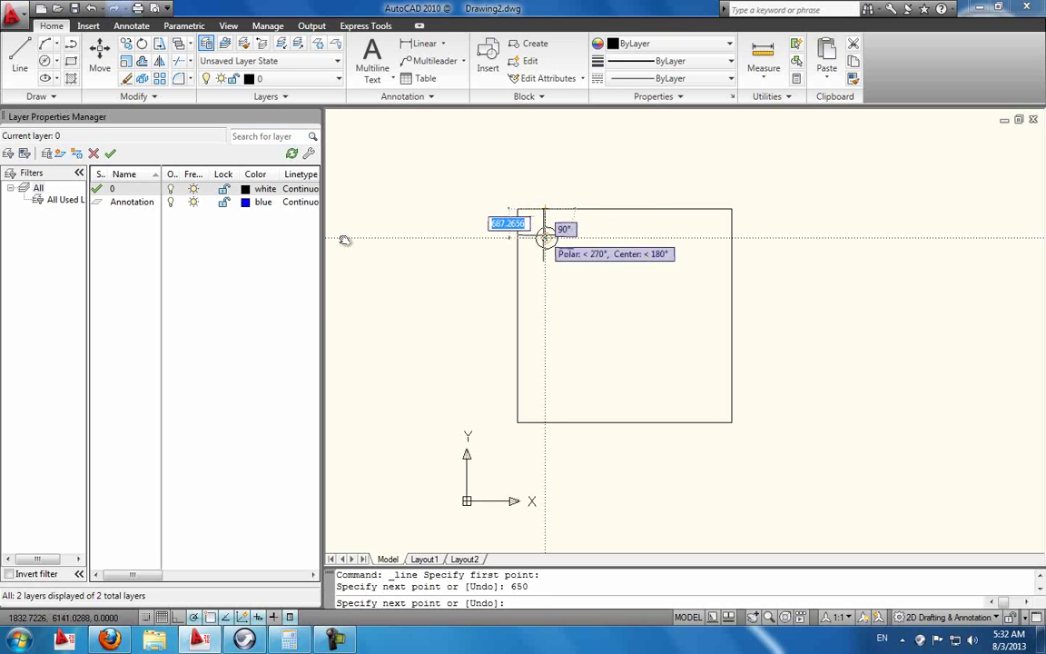
Step: Nudge the circle into place and erase the guide lines
click(550, 246)
key(Return)
click(545, 236)
click(575, 238)
key(Return)
key(Return)
click(574, 238)
click(545, 236)
drag(607, 238, 536, 216)
key(Delete)
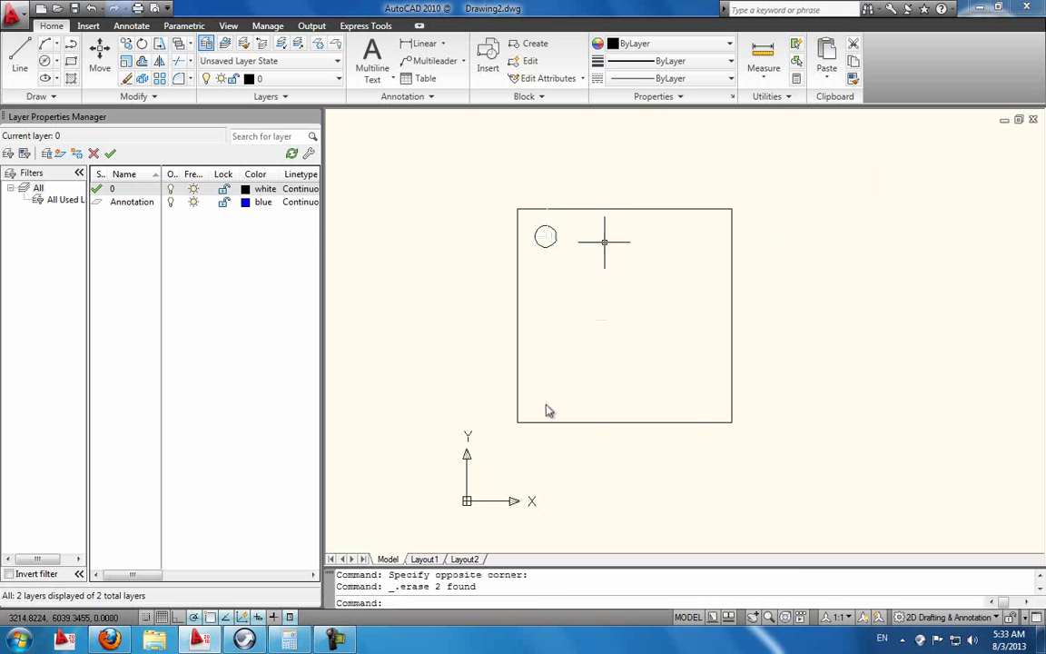
Step: Draw a thin pin rectangle below the circle
text(rec)
key(Return)
click(562, 256)
click(633, 266)
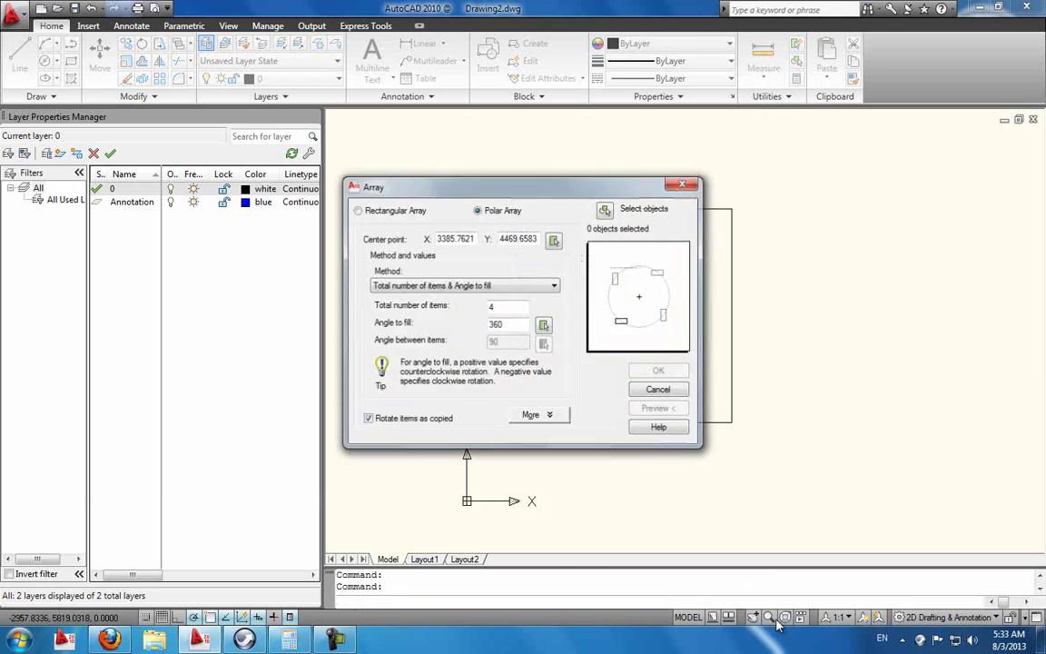
Step: Array the pin rectangle into 3 rows and 1 column with a -300 row offset
click(98, 244)
text(3)
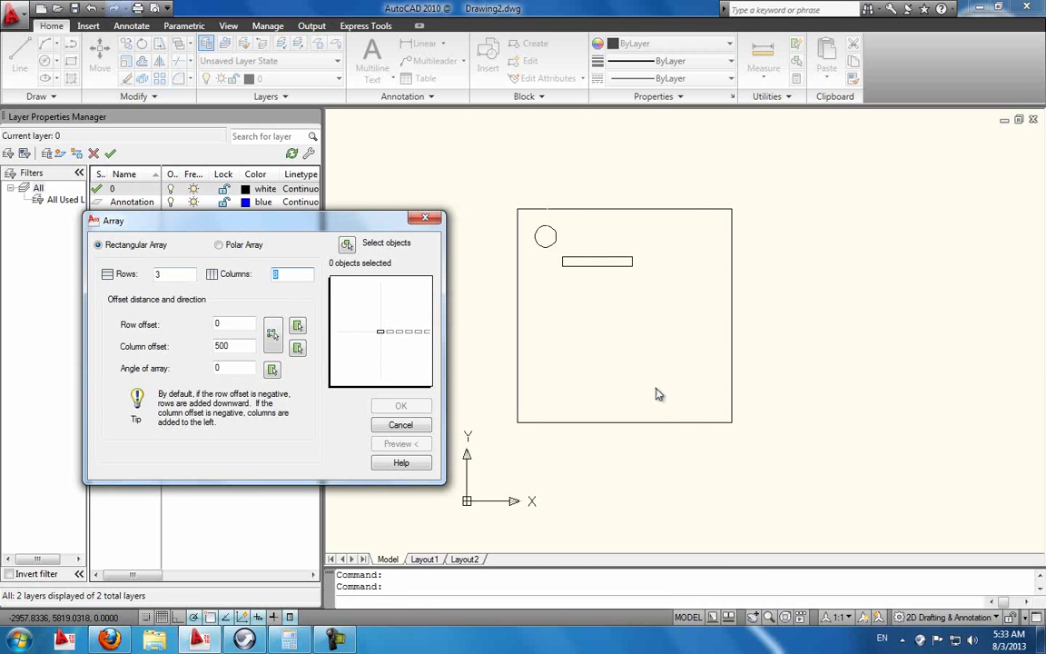
click(346, 244)
click(590, 266)
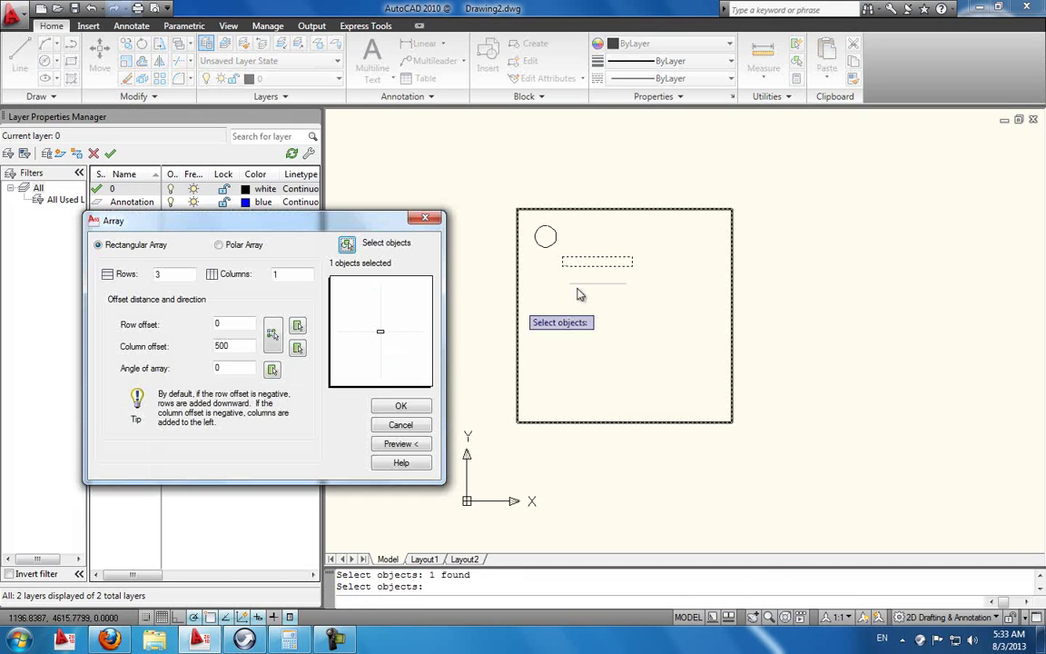
click(235, 346)
text(010)
key(alt+v)
key(Escape)
key(alt+v)
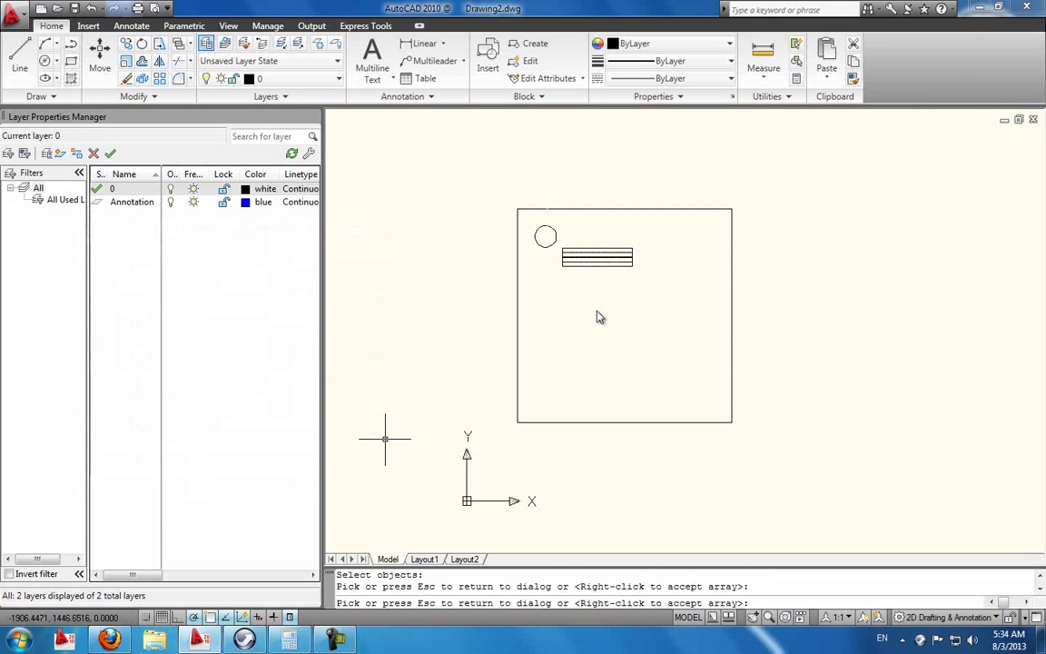
key(Escape)
key(Tab)
key(alt+v)
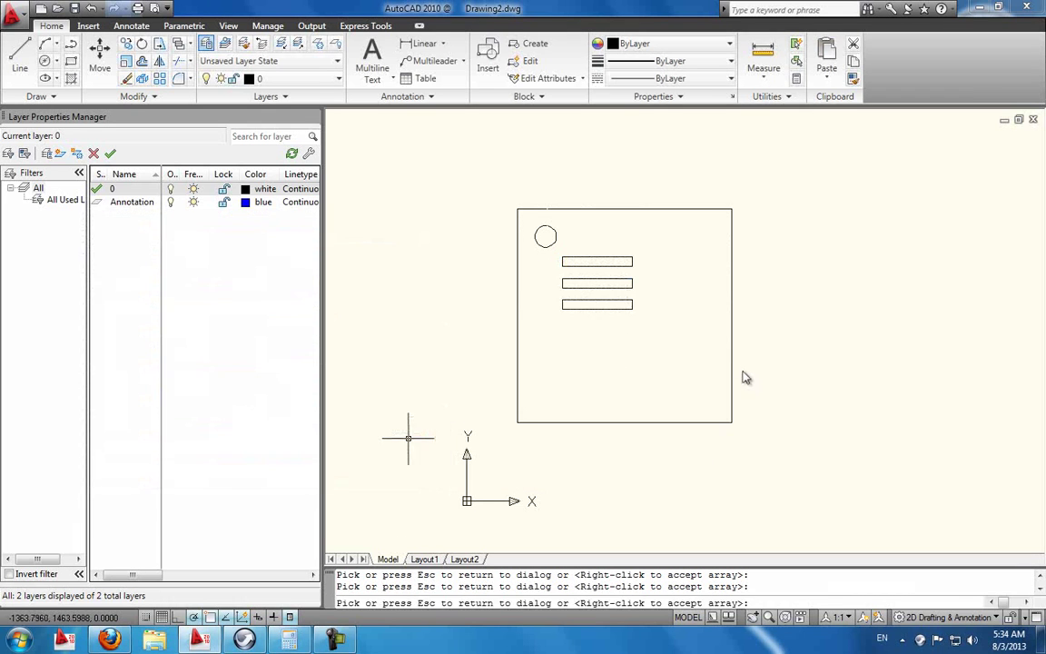
key(Escape)
key(alt+v)
key(Escape)
key(Return)
drag(653, 298, 630, 254)
key(Escape)
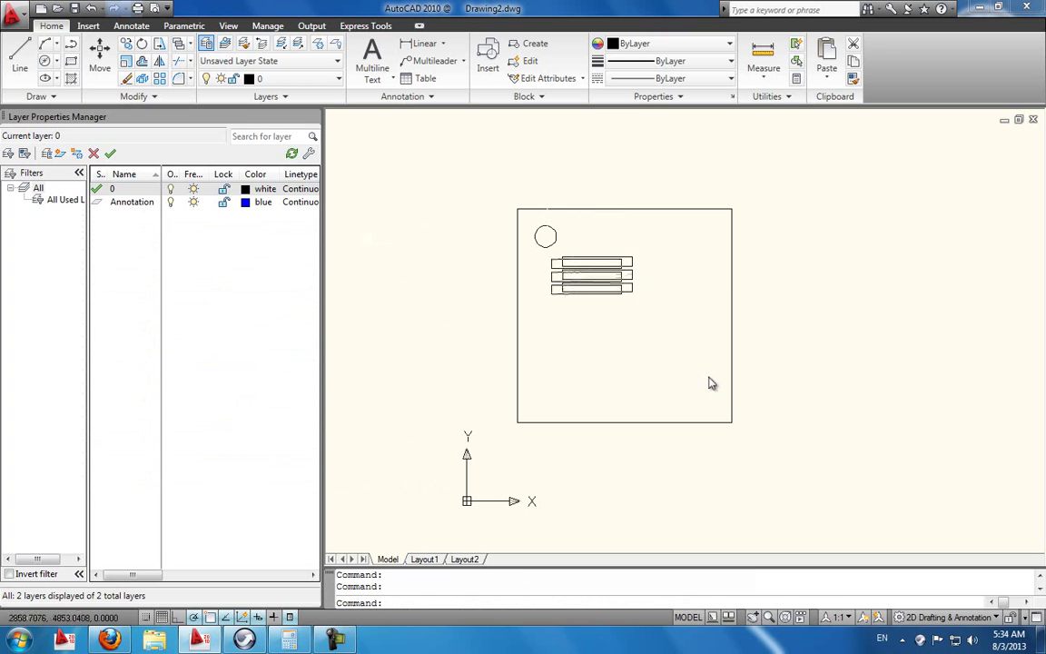
Step: Draw a diagonal line across the pins and copy it to the right as a parallel cutter
click(545, 306)
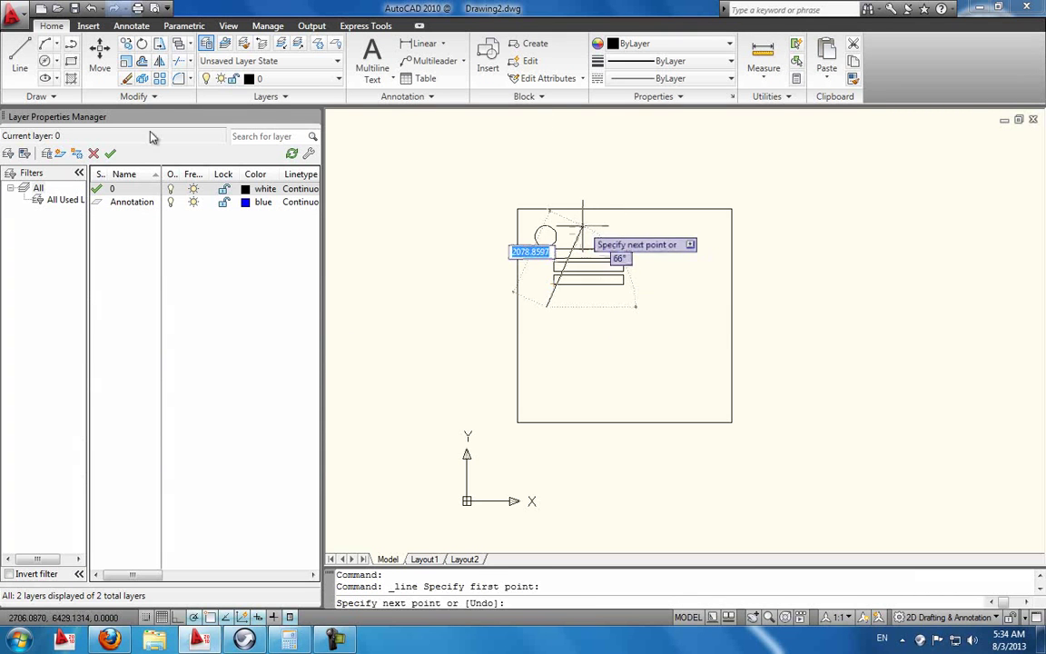
click(578, 222)
key(Escape)
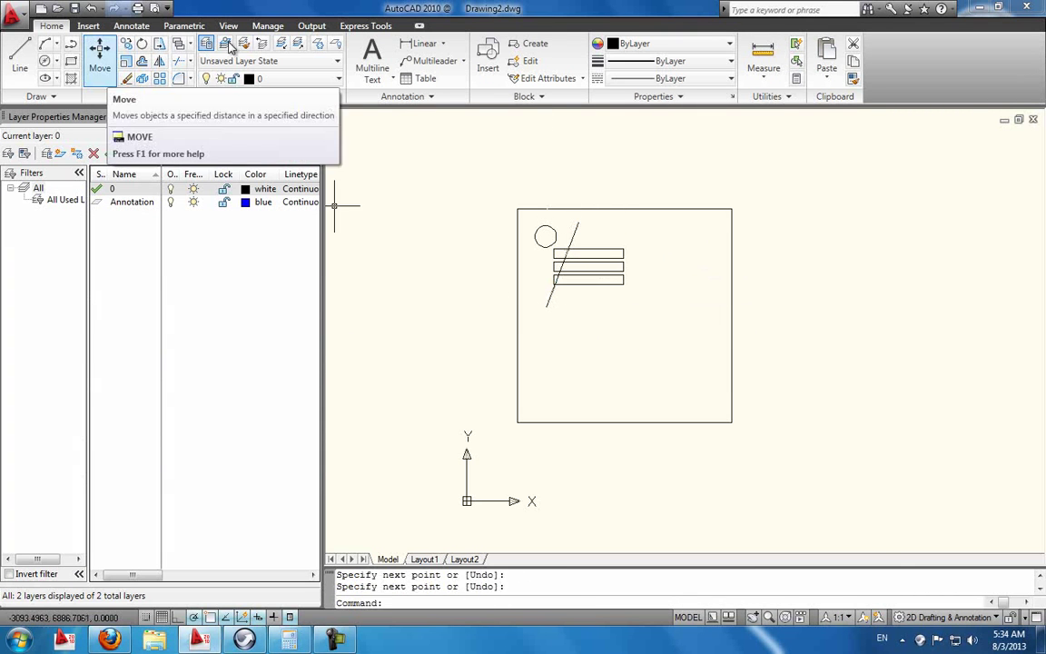
click(126, 43)
click(561, 263)
key(Return)
click(545, 306)
click(596, 306)
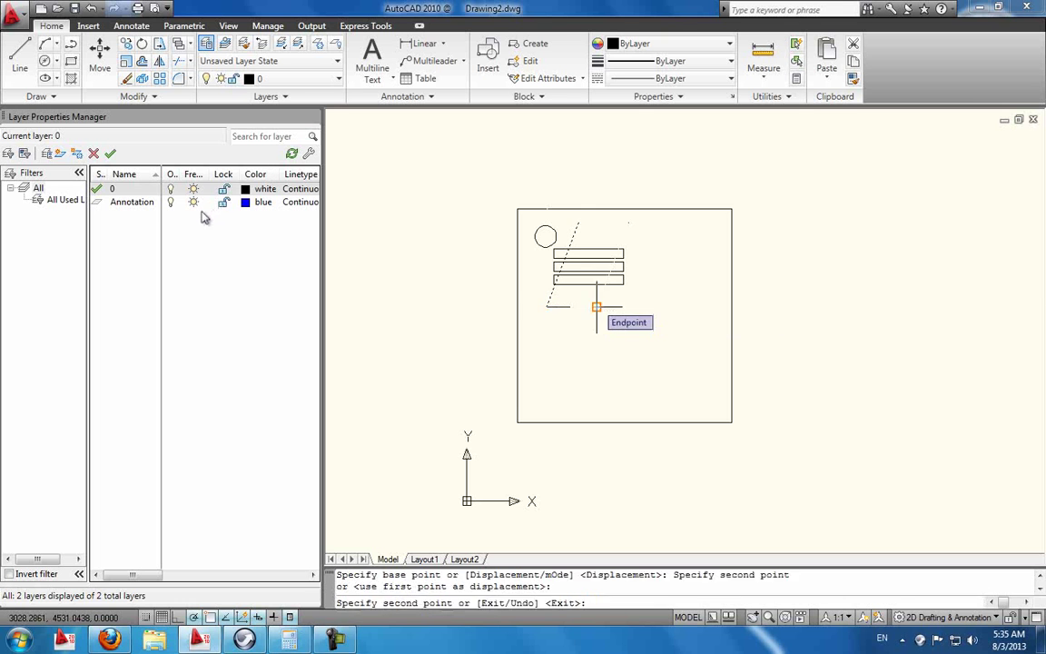
key(Return)
Step: Trim the pin ends beyond both diagonals so they are slanted
click(519, 217)
click(654, 314)
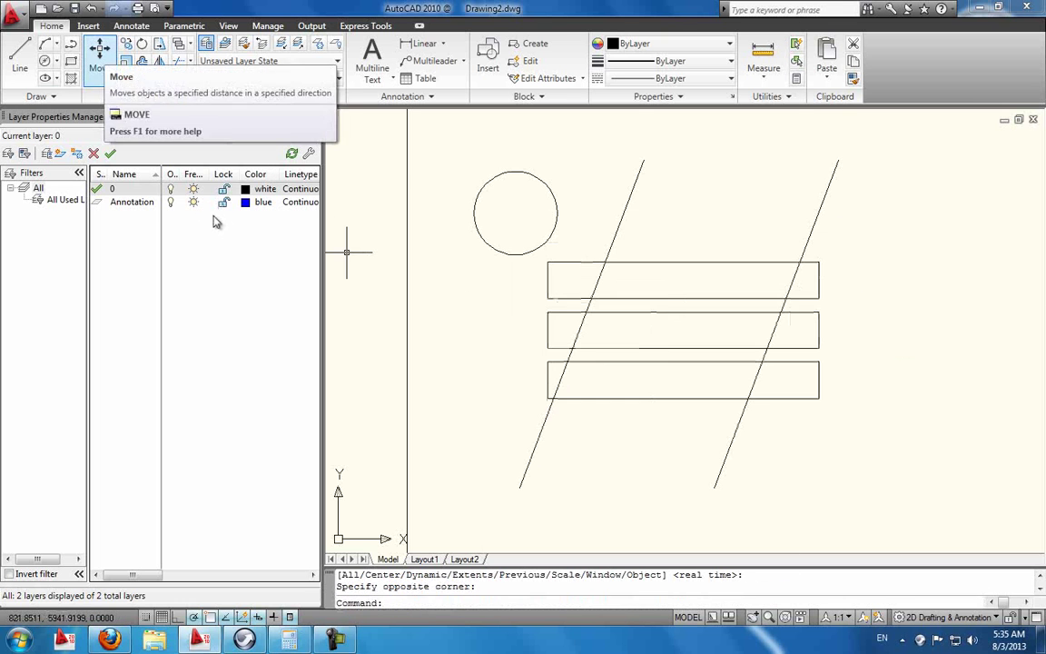
click(179, 60)
click(414, 119)
click(923, 536)
key(Return)
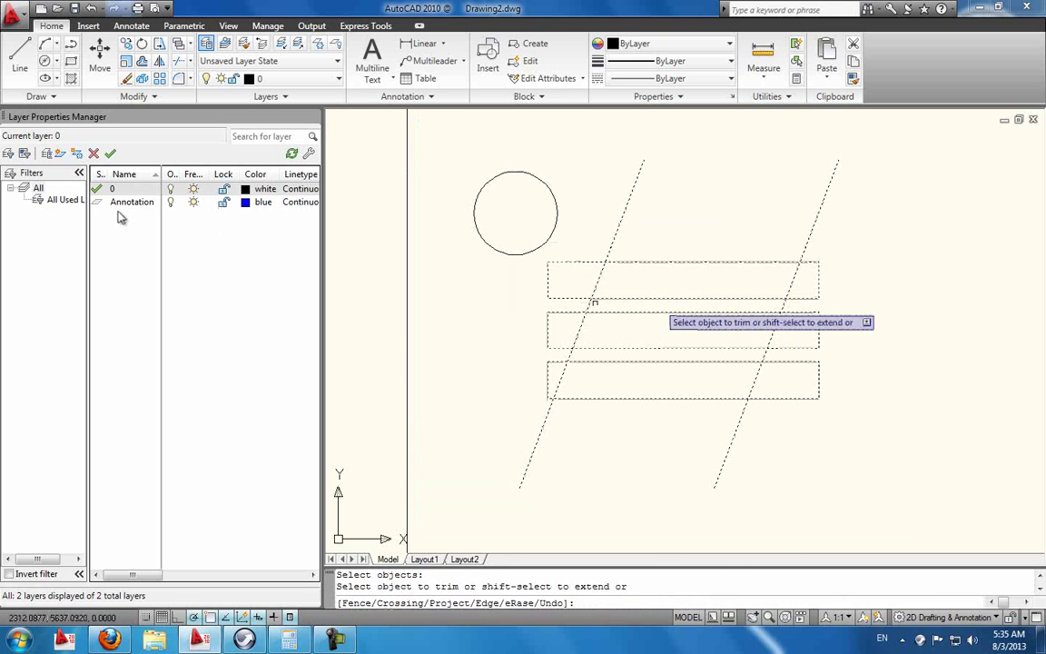
click(561, 258)
click(532, 299)
click(547, 366)
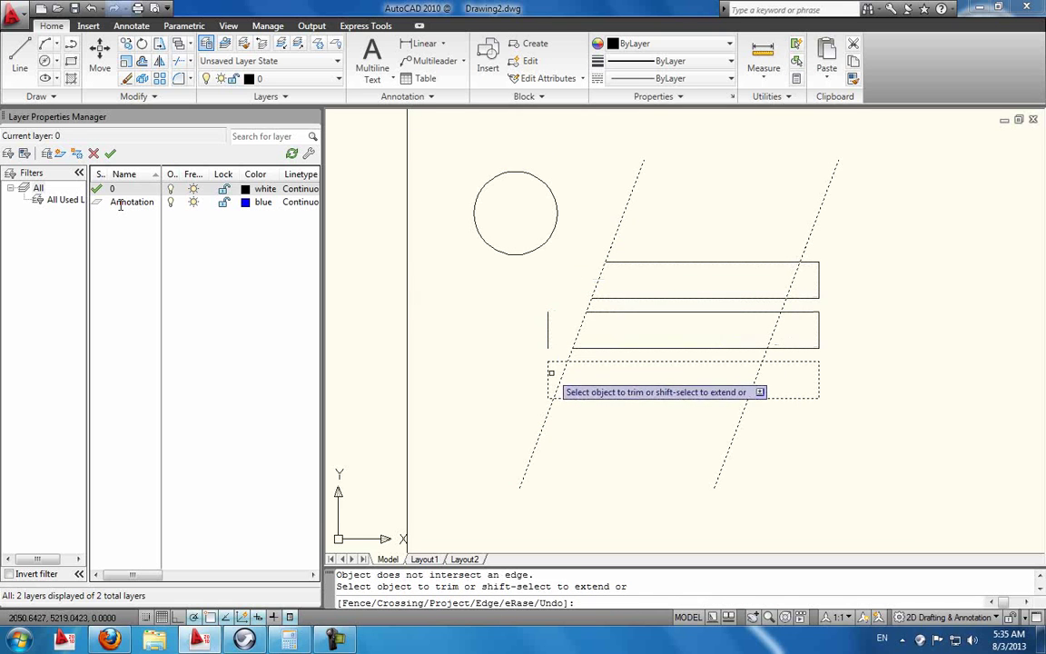
click(855, 241)
click(877, 314)
key(Escape)
Step: Delete the leftover vertical pieces of the pins
click(819, 281)
key(Delete)
click(819, 328)
key(Delete)
drag(572, 289, 545, 372)
key(Escape)
Step: Trim away the diagonal lines above and below the pins
click(158, 44)
click(390, 121)
click(820, 447)
key(Return)
click(818, 211)
click(624, 211)
click(571, 354)
click(731, 445)
key(Return)
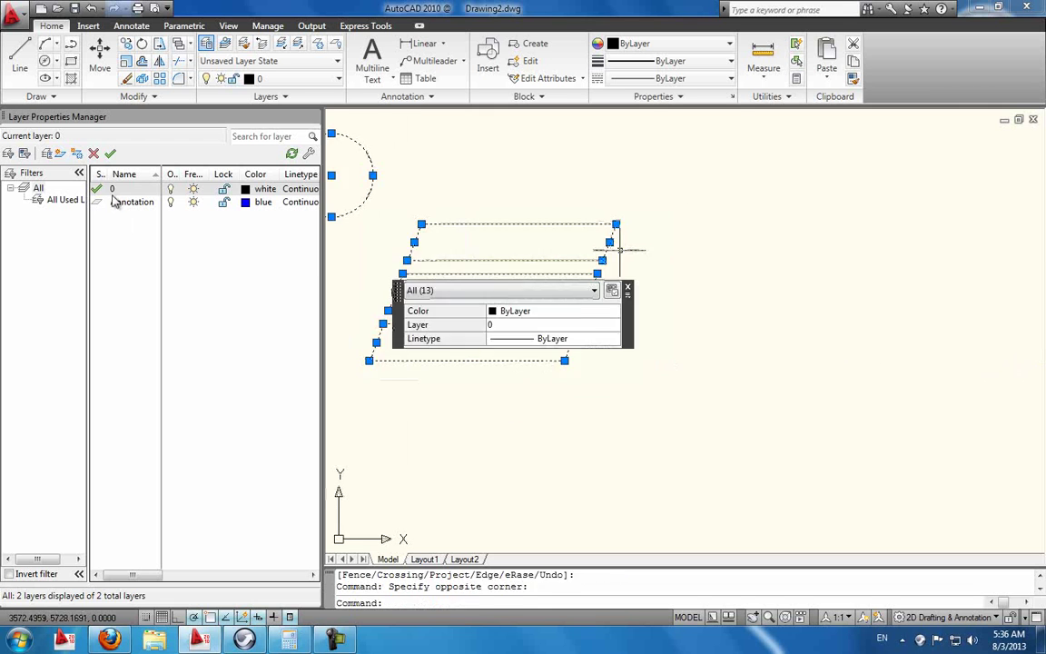
key(Escape)
middle_drag(636, 363, 544, 363)
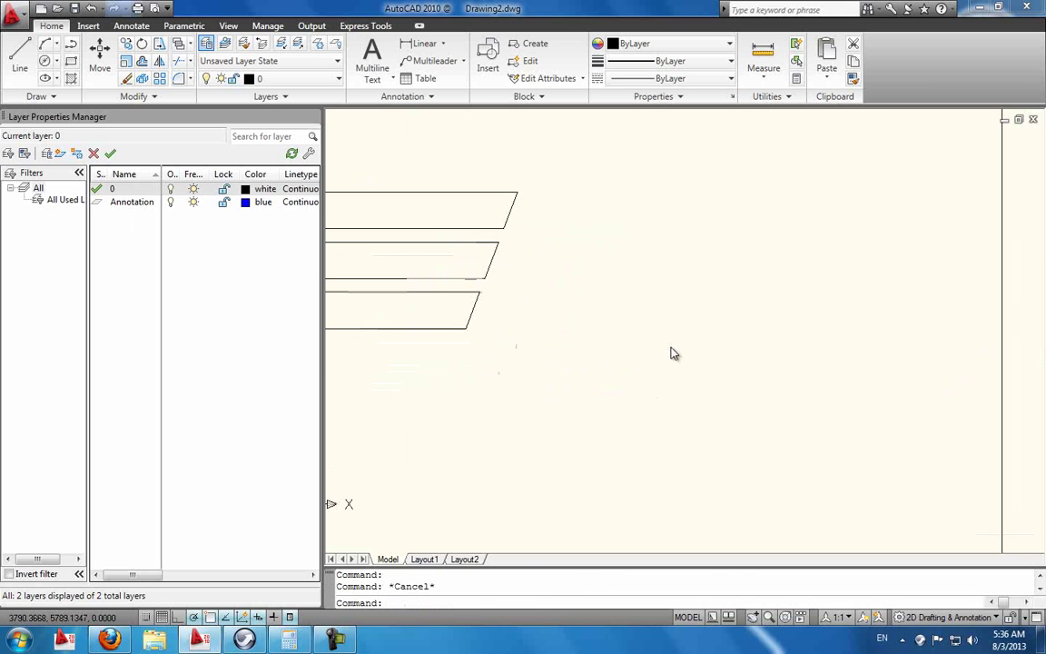
Step: Add single-line text 'B2NELT' at height 500 beside the slanted pins
click(372, 68)
click(534, 256)
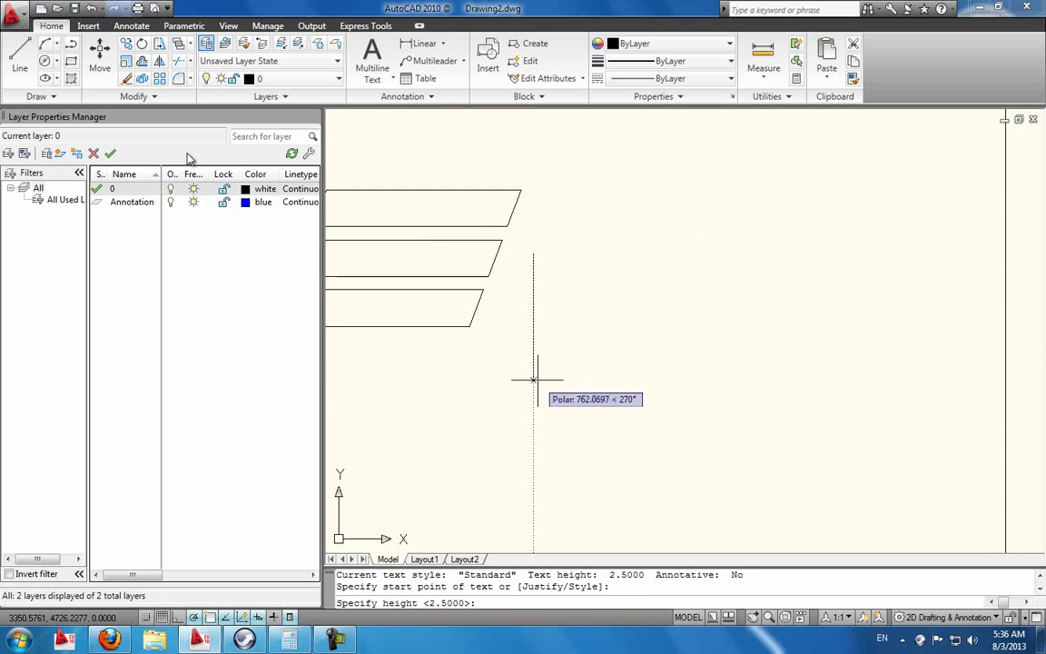
text(500)
key(Return)
key(Return)
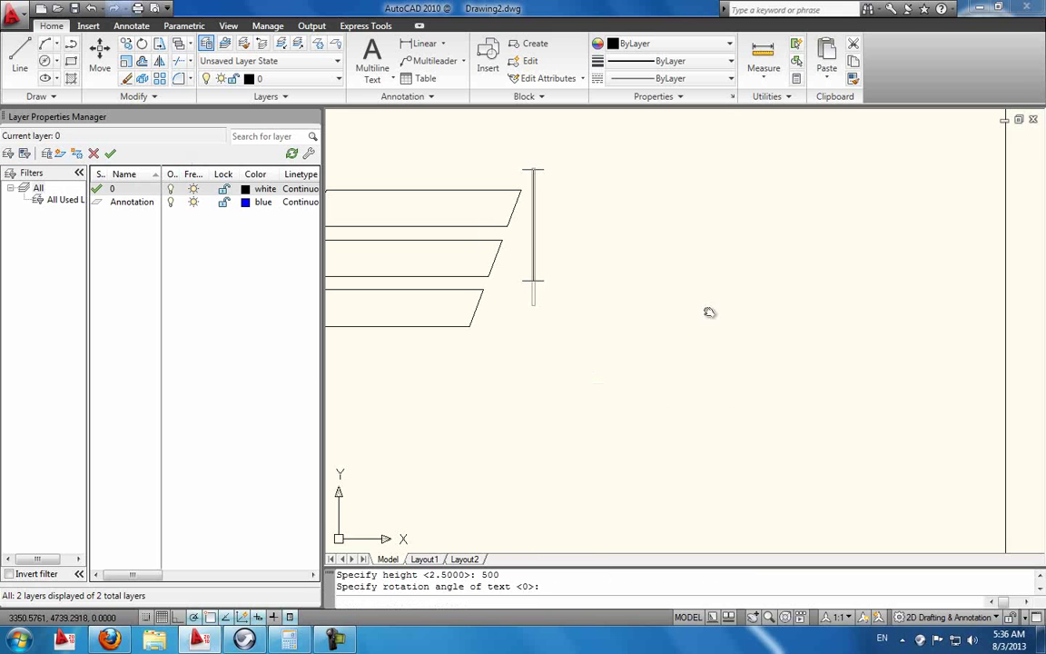
text(B2NEI)
key(shift+Left)
key(shift+Left)
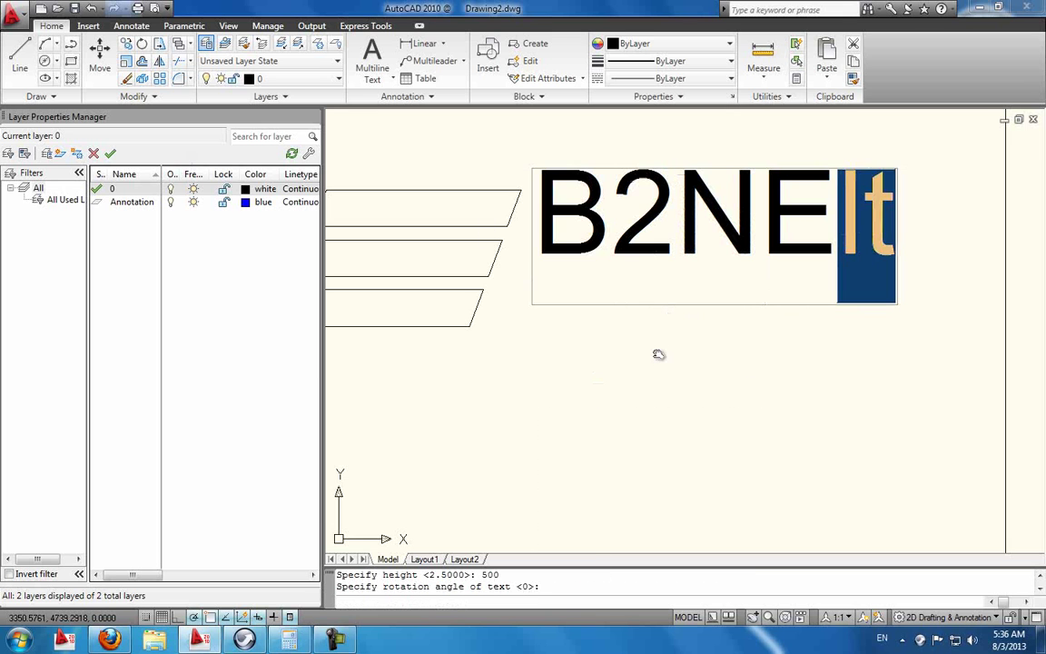
text(LT)
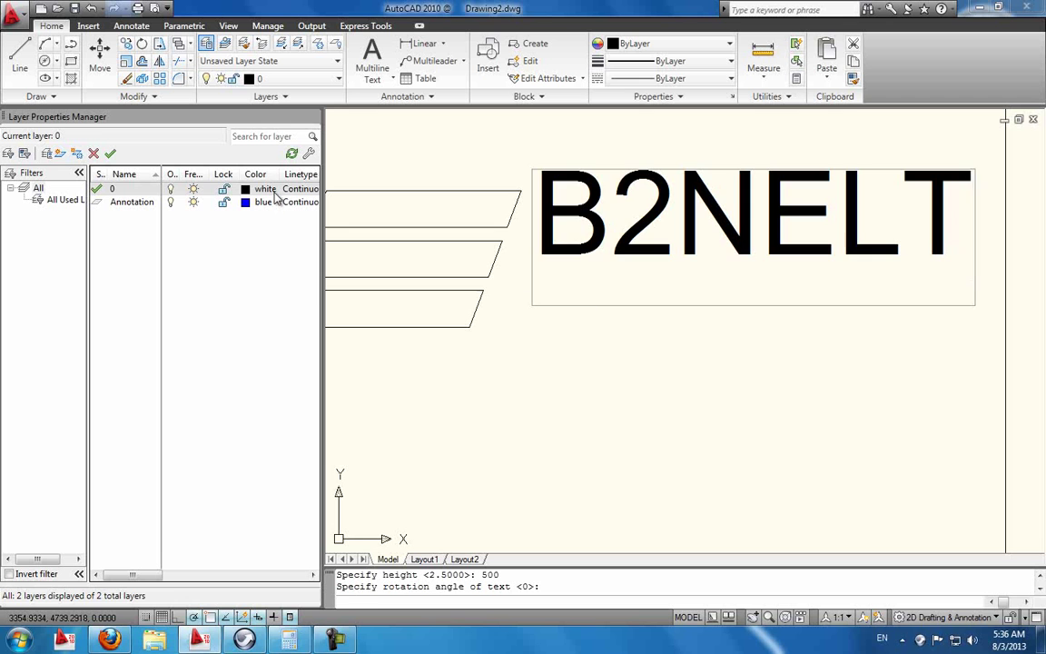
key(Escape)
middle_click(486, 400)
Step: Begin another single-line text at height 500
click(372, 86)
click(381, 133)
click(663, 199)
text(500)
key(Return)
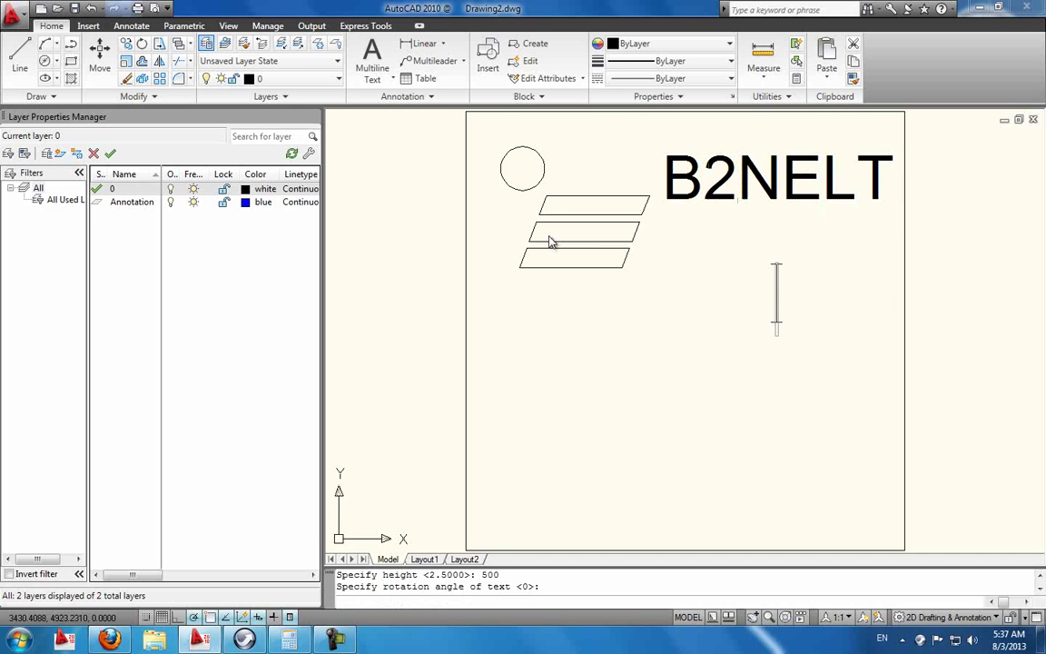
Step: Move the B2NELT text down level with the slanted stripes
key(Escape)
click(549, 241)
click(544, 247)
click(663, 199)
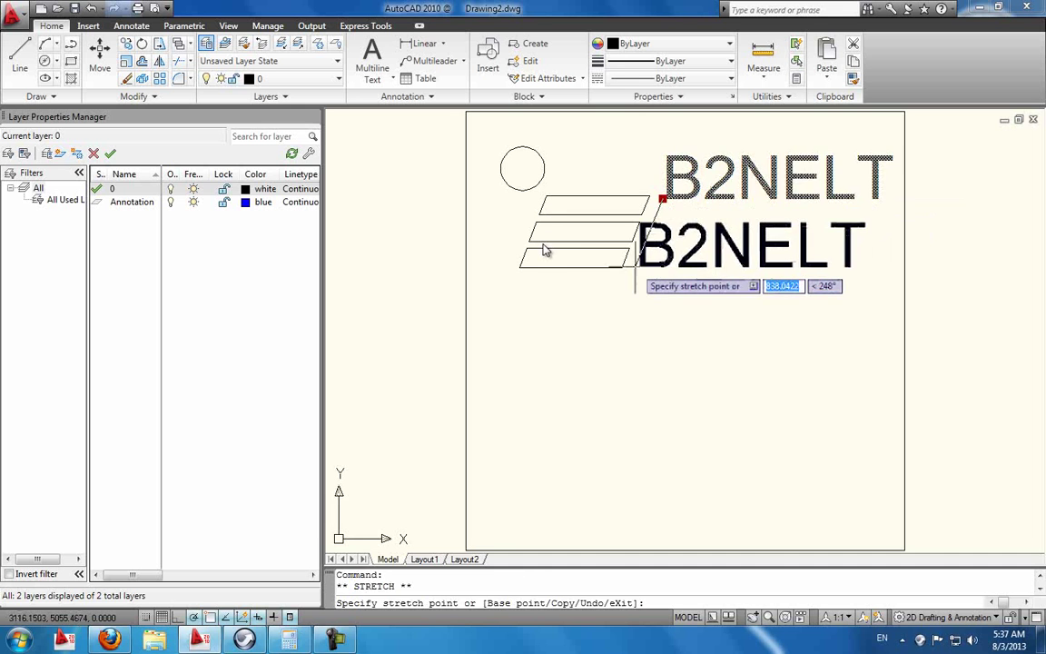
click(645, 254)
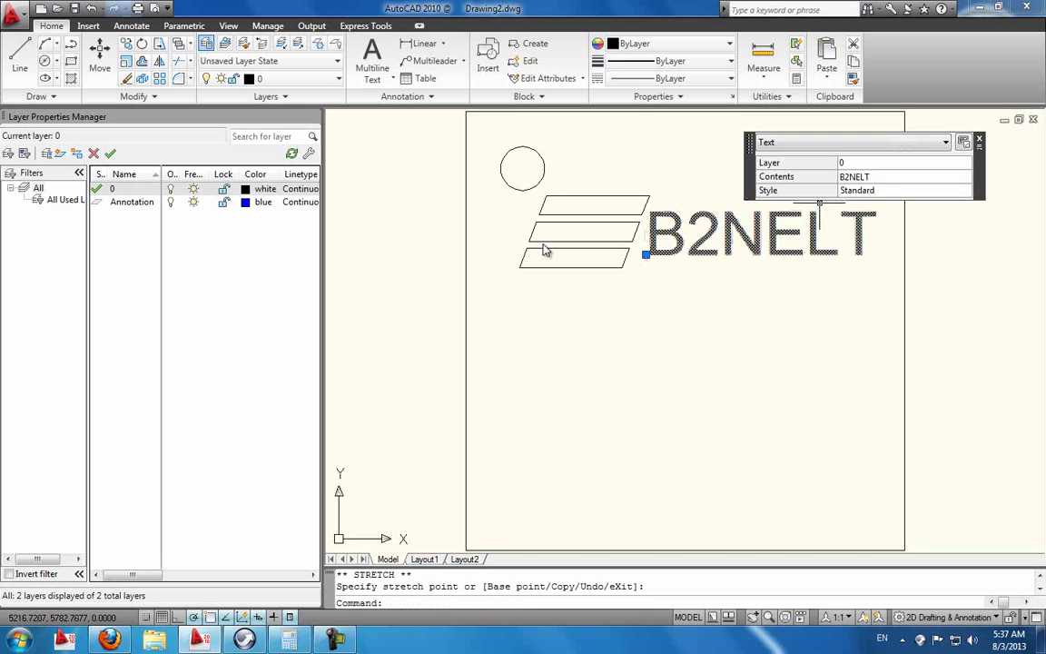
Step: Try Center and Fit justification for the text in Quick Properties
click(904, 218)
click(852, 243)
click(966, 218)
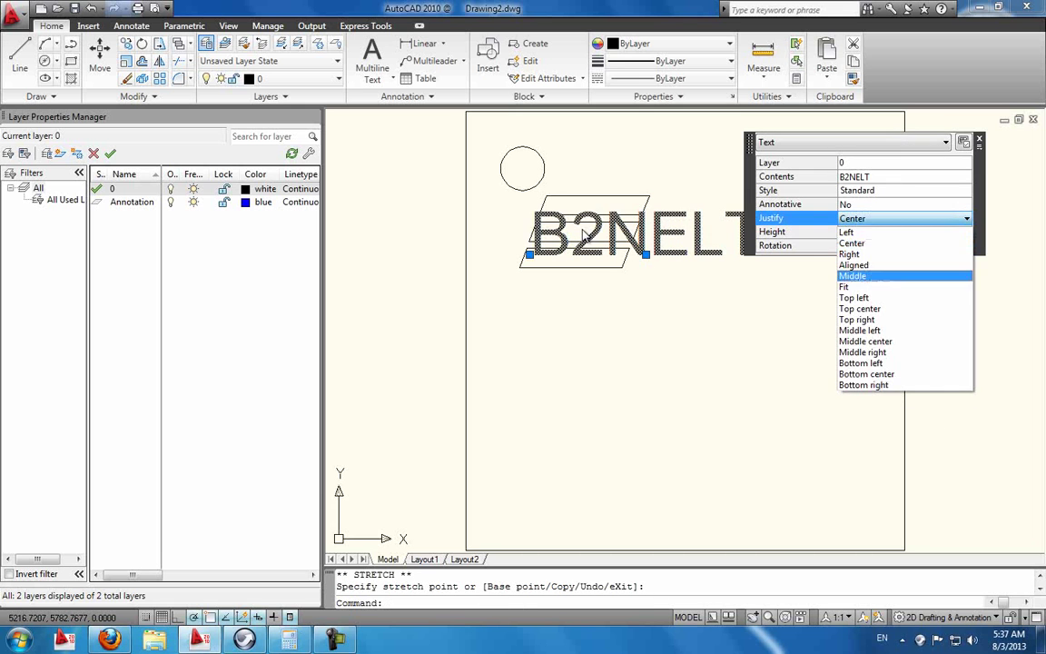
key(Down)
key(Return)
key(alt+Down)
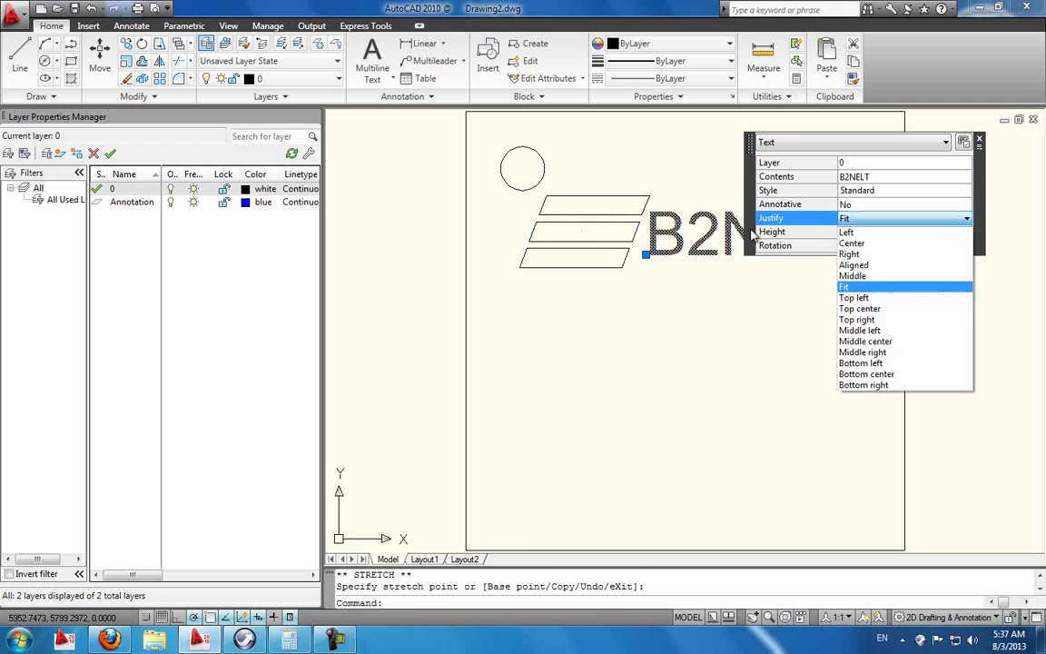
key(Return)
Step: Add centred multiline text 'DX15594U' over 'FRIRFZ900' below the B2NELT logo
key(Escape)
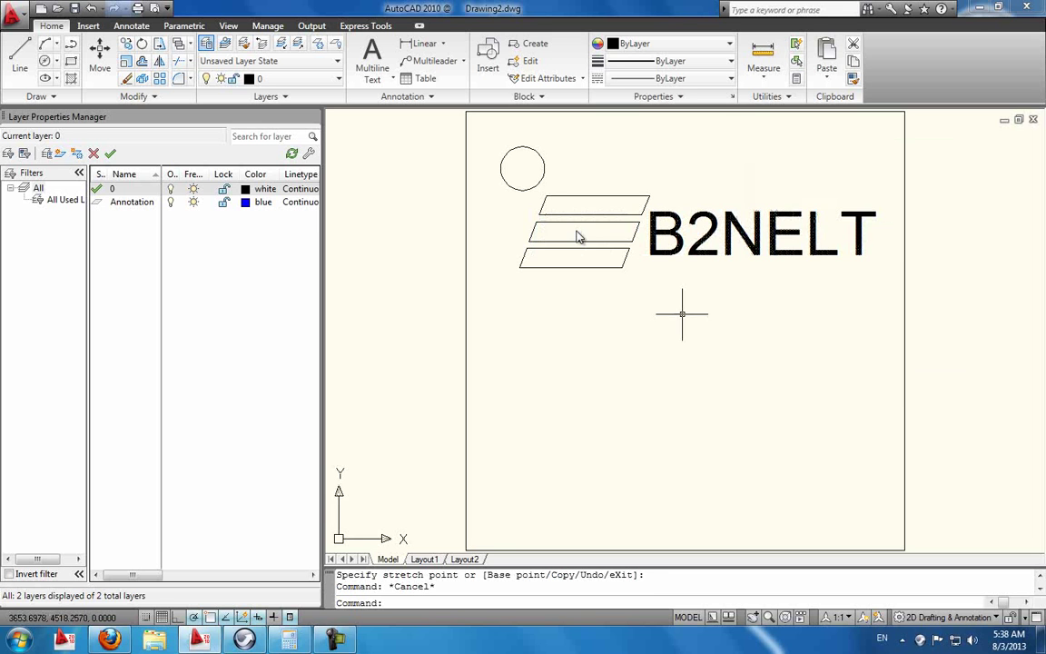
click(372, 79)
click(372, 101)
click(520, 285)
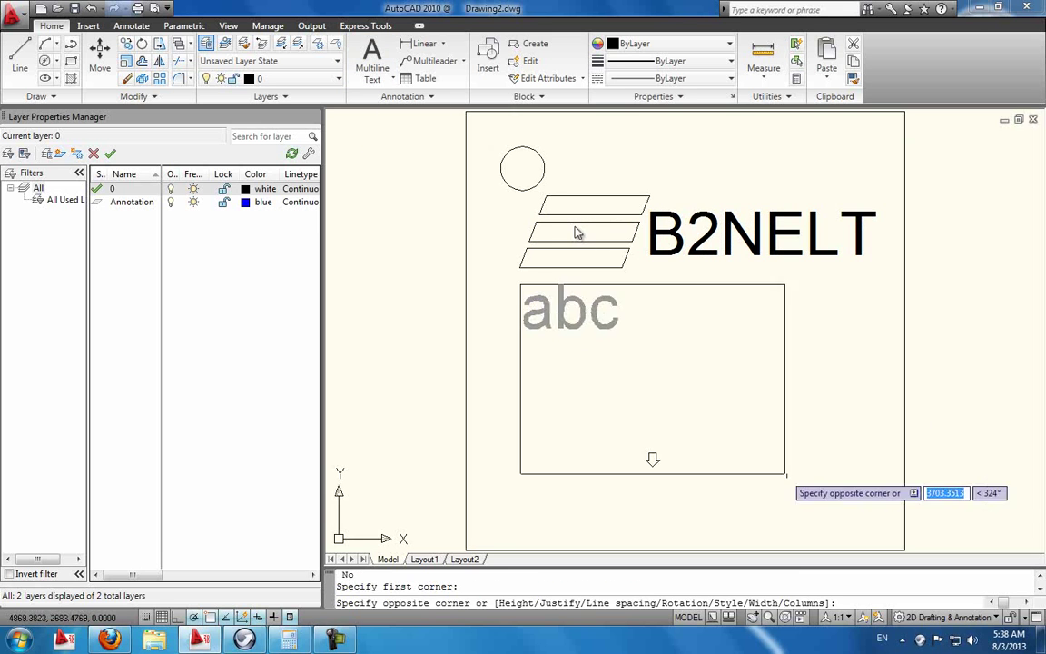
click(855, 536)
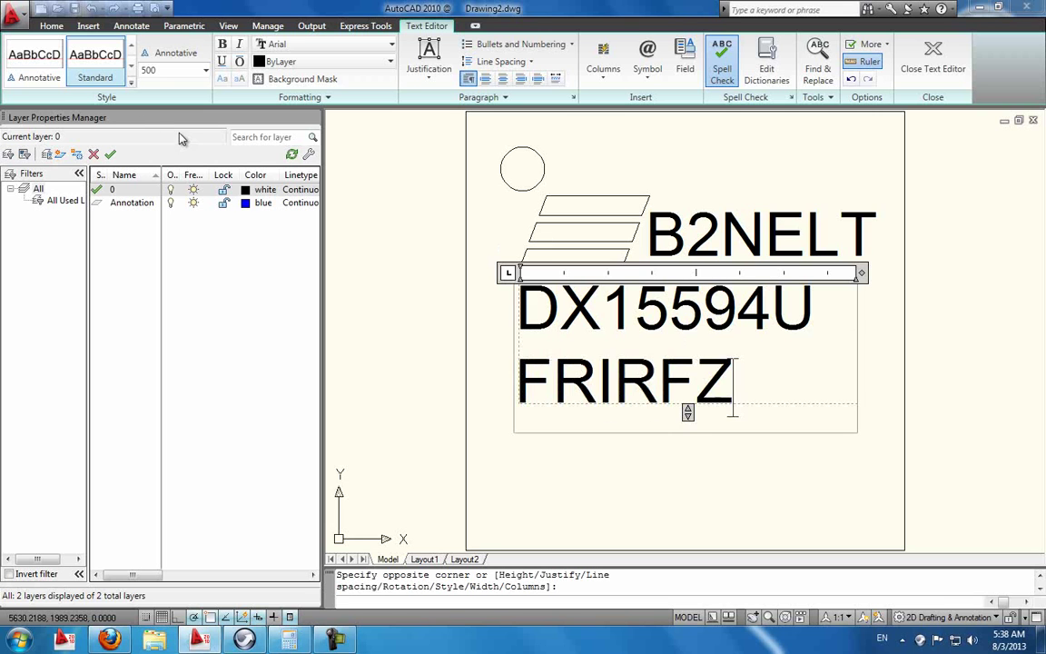
key(ctrl+a)
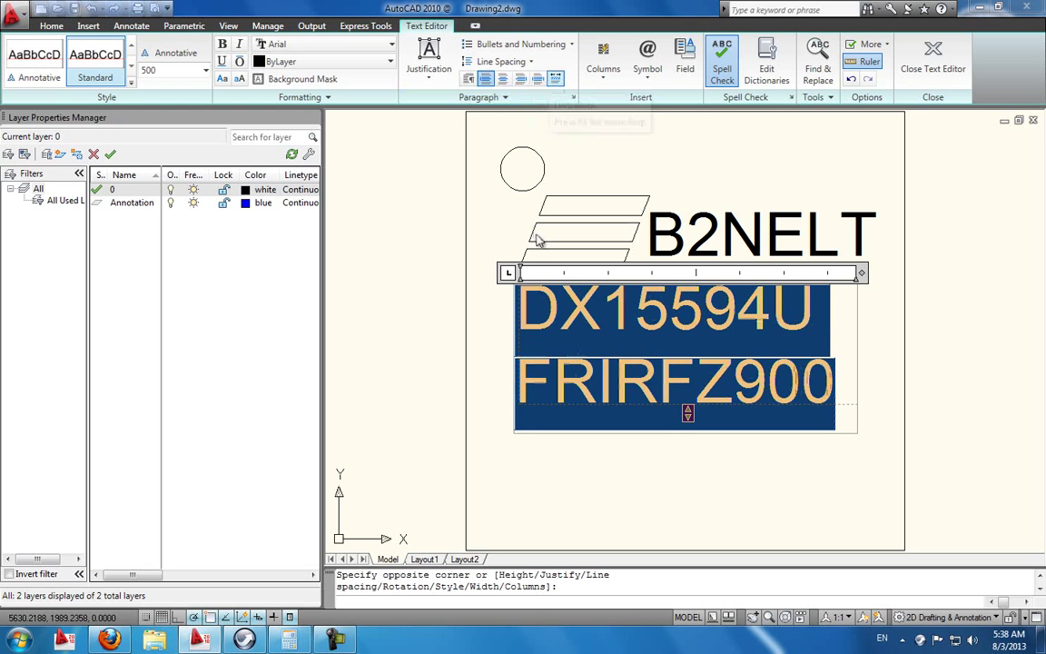
click(502, 78)
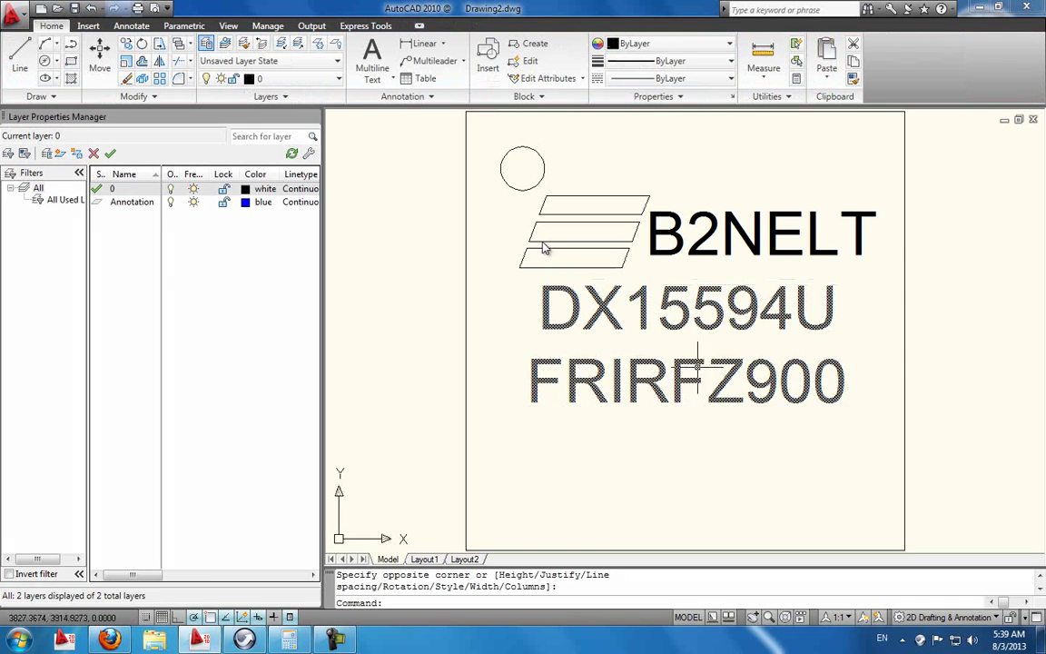
click(682, 401)
key(Escape)
click(834, 384)
key(Escape)
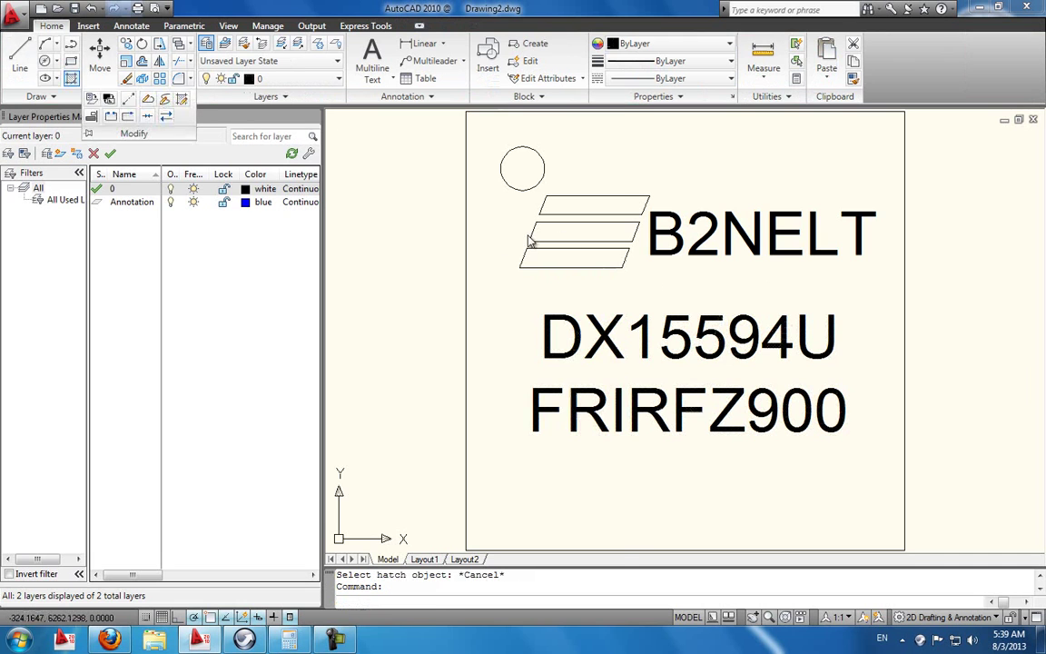
Step: Fill the three slanted logo stripes with a SOLID hatch
click(71, 78)
click(195, 217)
click(243, 218)
click(429, 225)
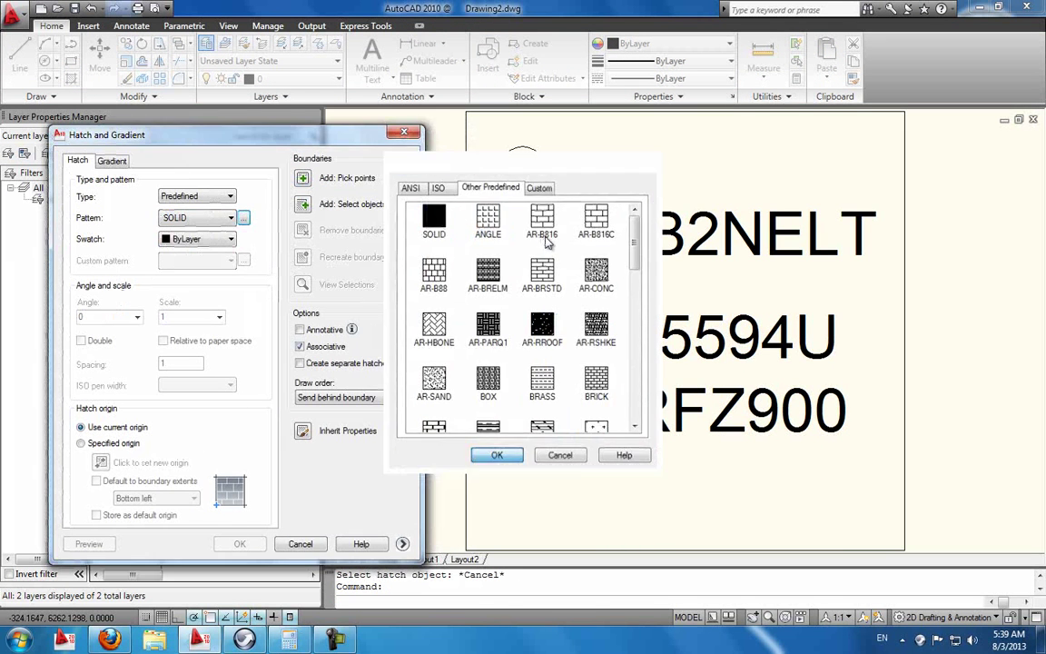
click(490, 389)
click(302, 178)
key(Return)
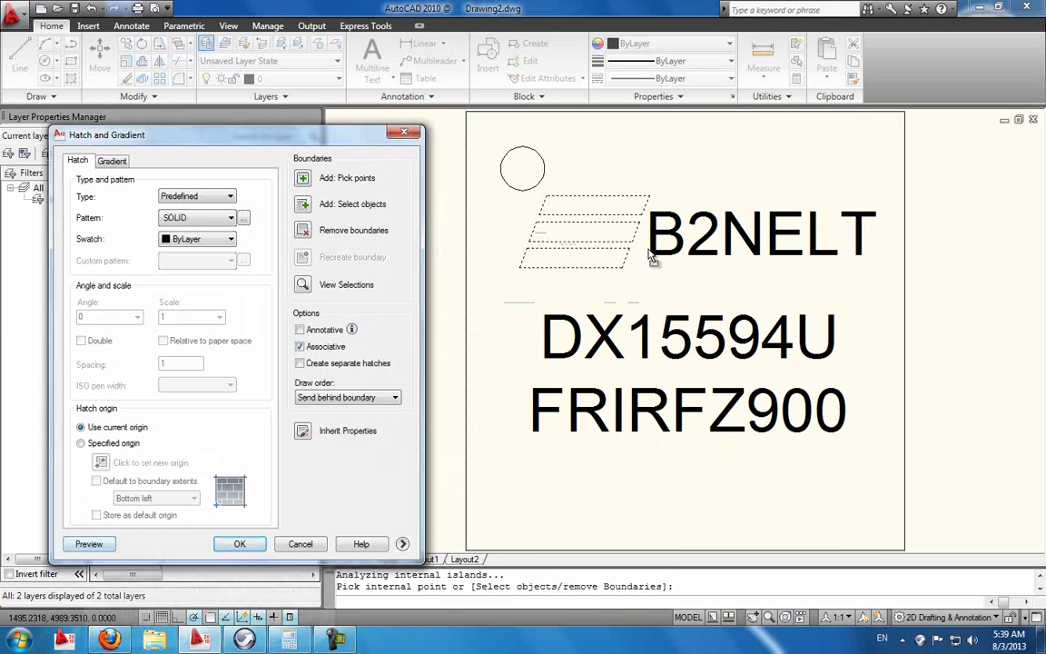
click(86, 542)
right_click(386, 156)
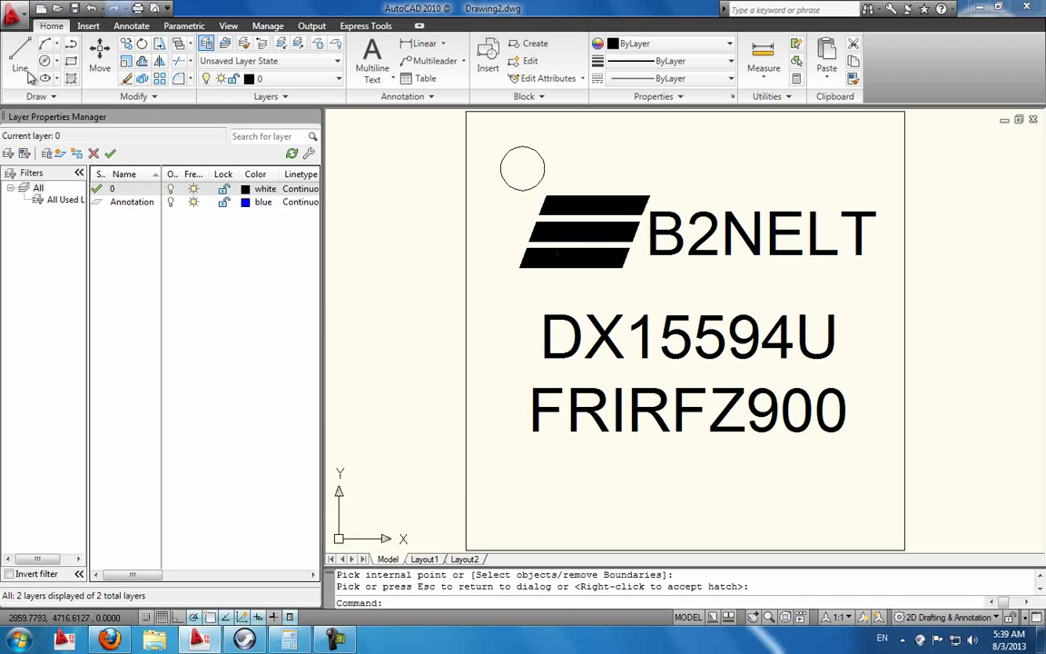
Step: Move the part code text slightly lower and fit the whole drawing in view
middle_drag(562, 292, 524, 222)
click(524, 222)
drag(651, 348, 651, 367)
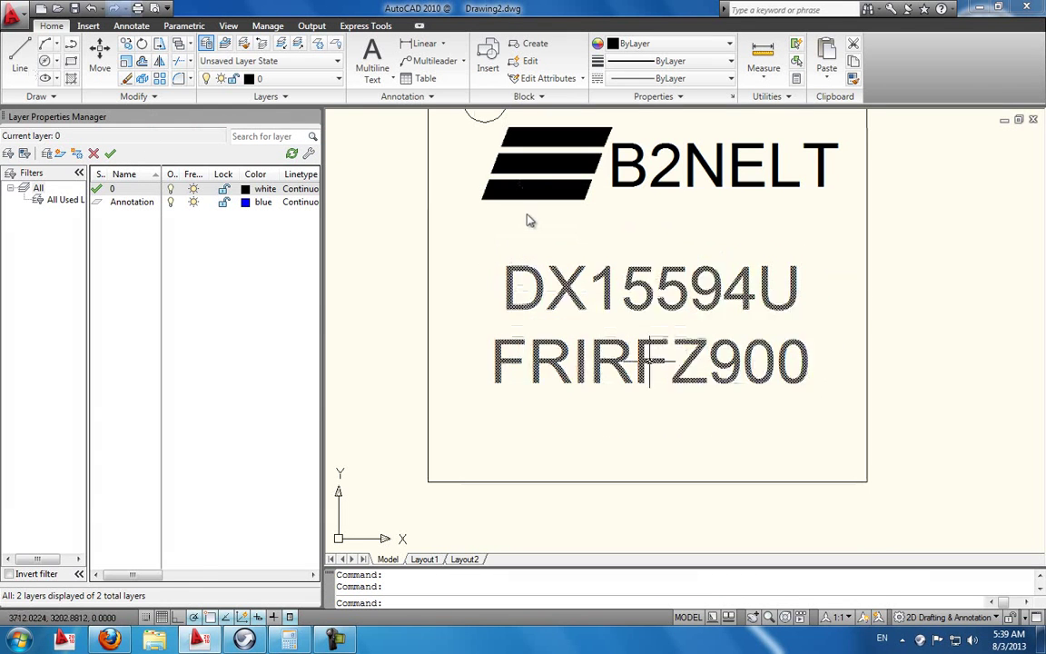
middle_click(547, 217)
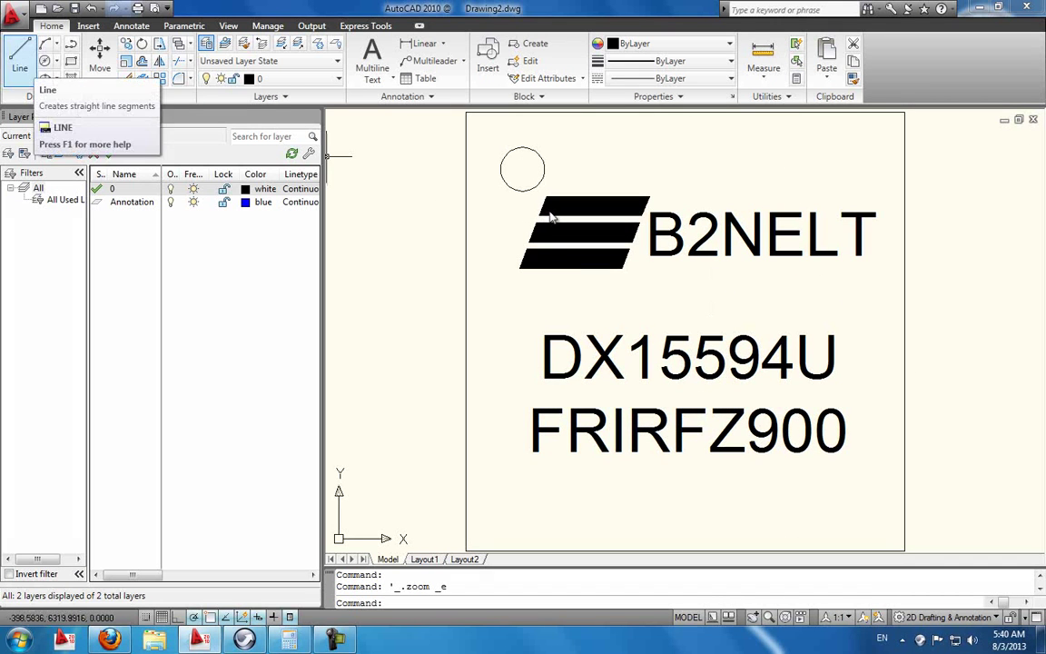
Step: Draw a 5000 by 5000 rectangle at the label's corner and drag it below the label
middle_drag(635, 285, 559, 92)
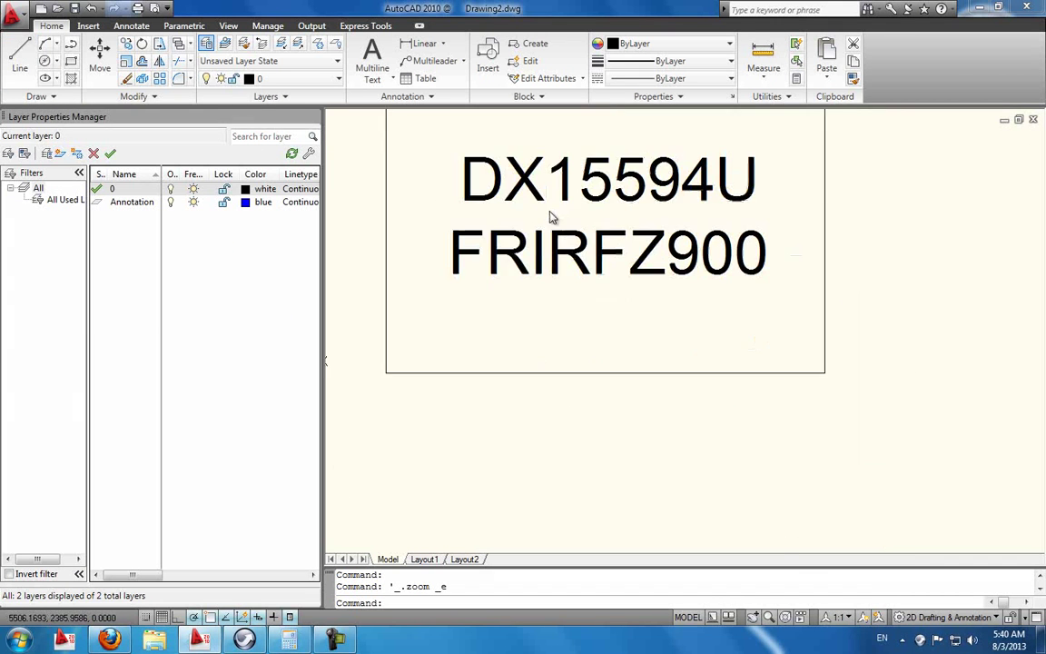
click(785, 617)
scroll(550, 215, down, 4)
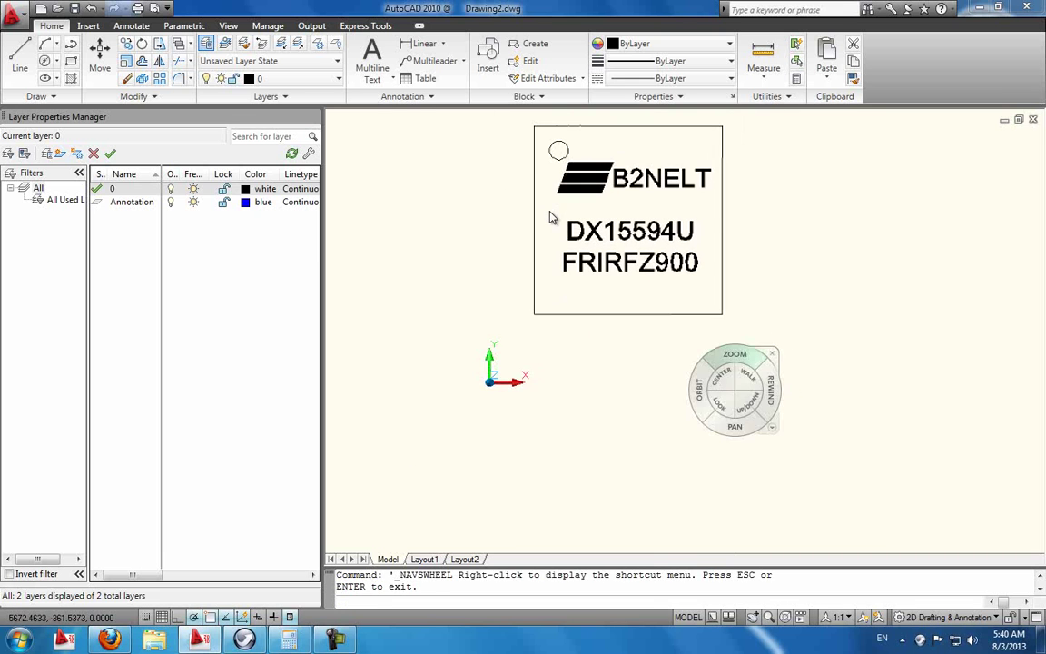
key(Escape)
click(71, 61)
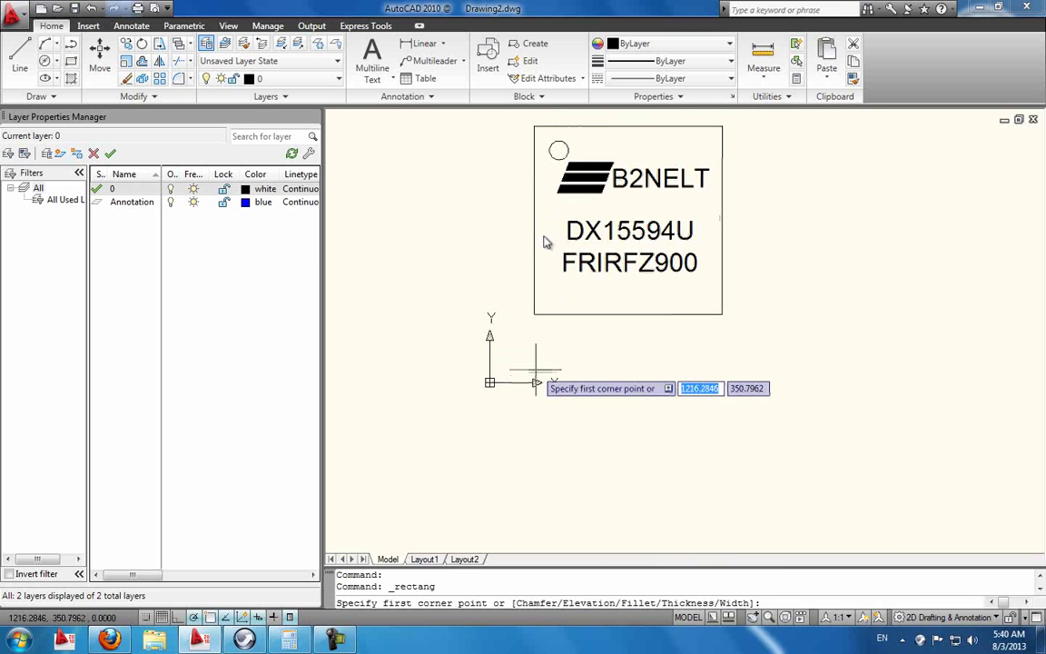
click(534, 315)
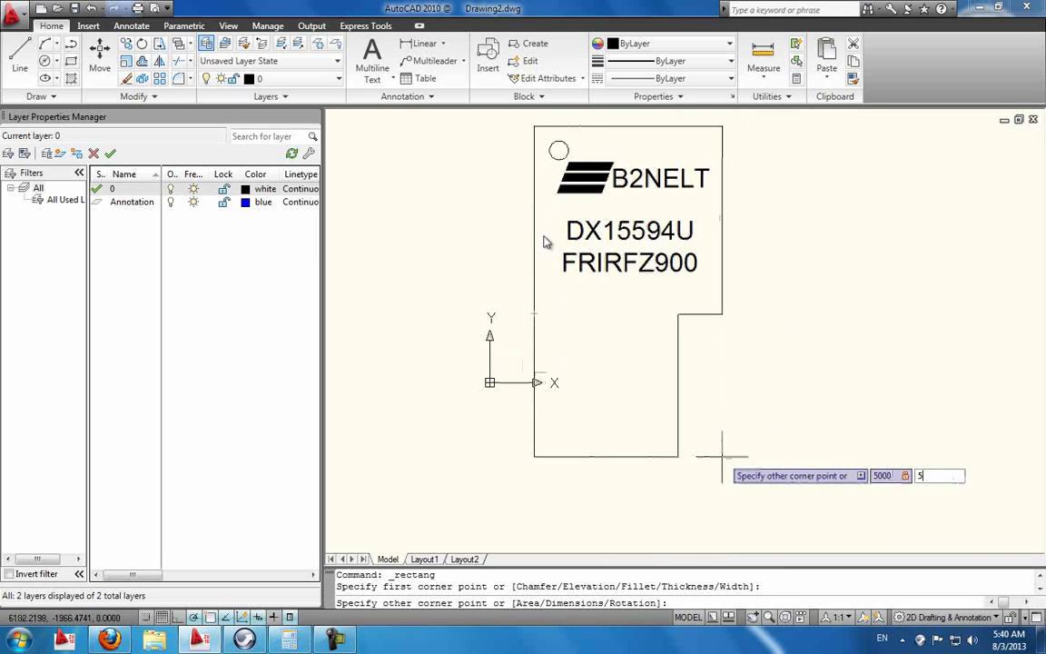
text(000)
key(Return)
key(Return)
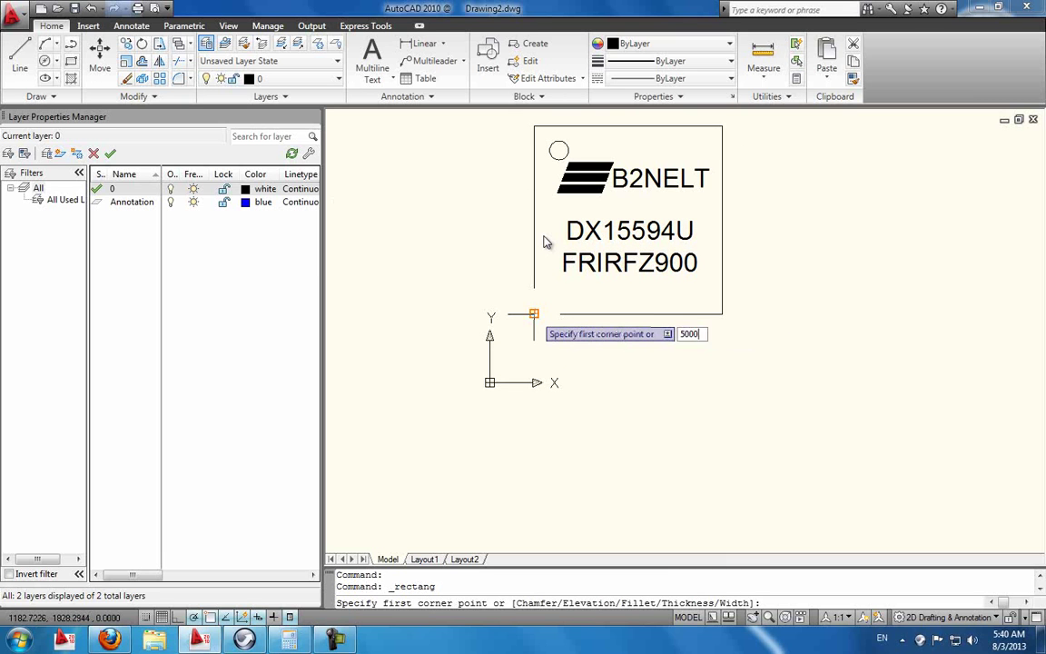
key(Return)
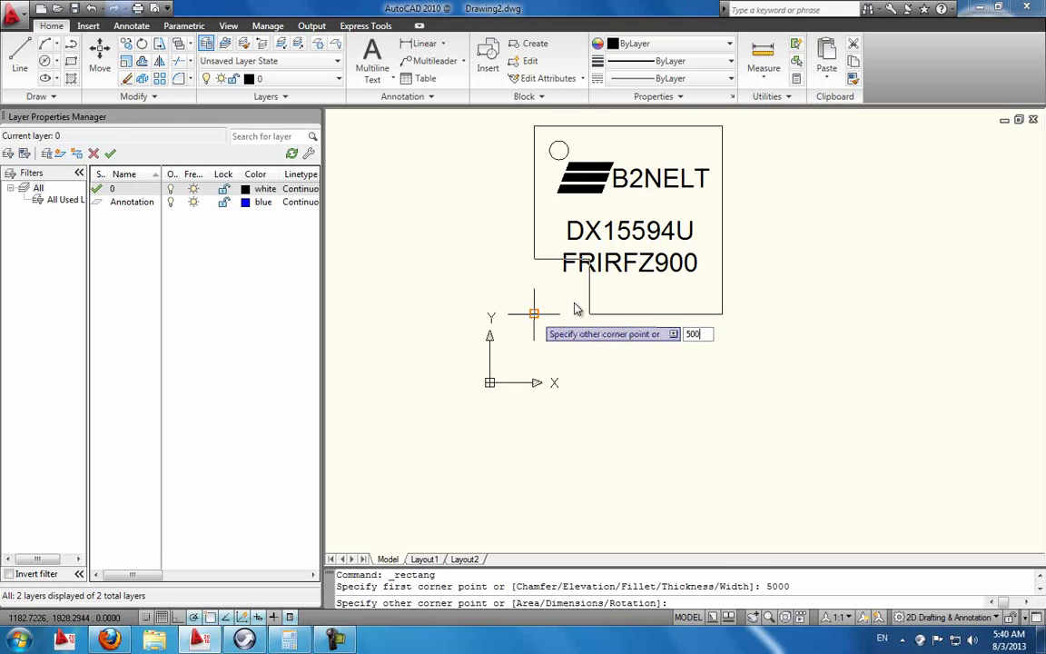
text(@5000,5000)
key(Return)
click(553, 259)
drag(552, 258, 593, 325)
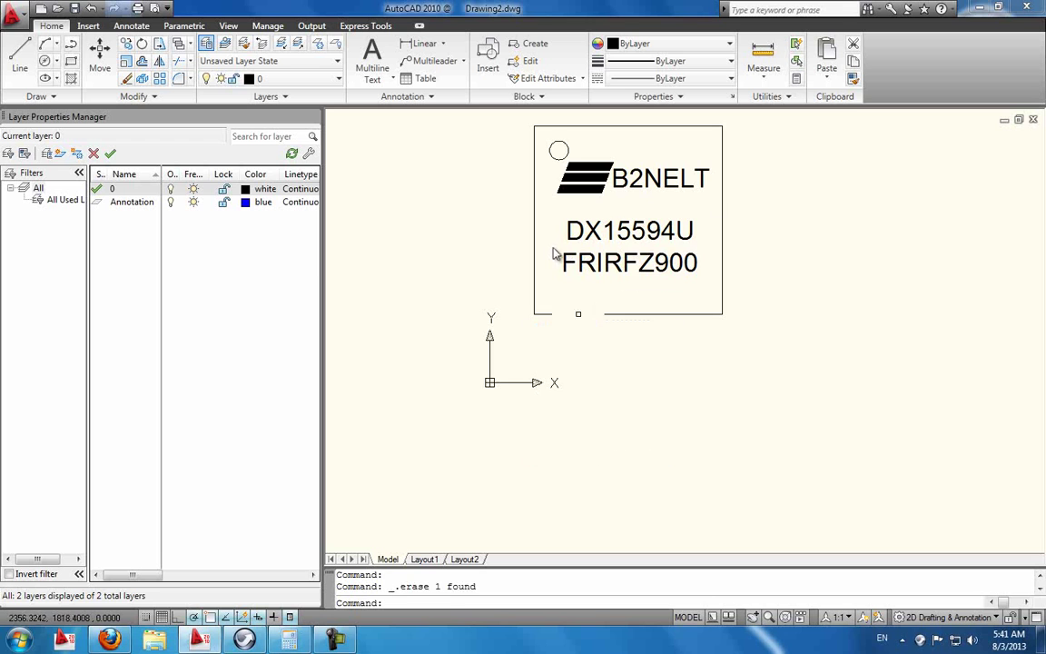
Step: Draw another 5000 rectangle, then delete the extra lower rectangle
click(70, 61)
click(536, 338)
text(5000)
key(Return)
text(5000)
key(Return)
click(630, 313)
key(Escape)
click(563, 338)
key(Delete)
Step: Copy the label outline directly below the label and zoom onto the new square
text(co)
key(Return)
click(646, 313)
key(Return)
click(533, 313)
click(534, 535)
key(Escape)
middle_drag(624, 403, 595, 355)
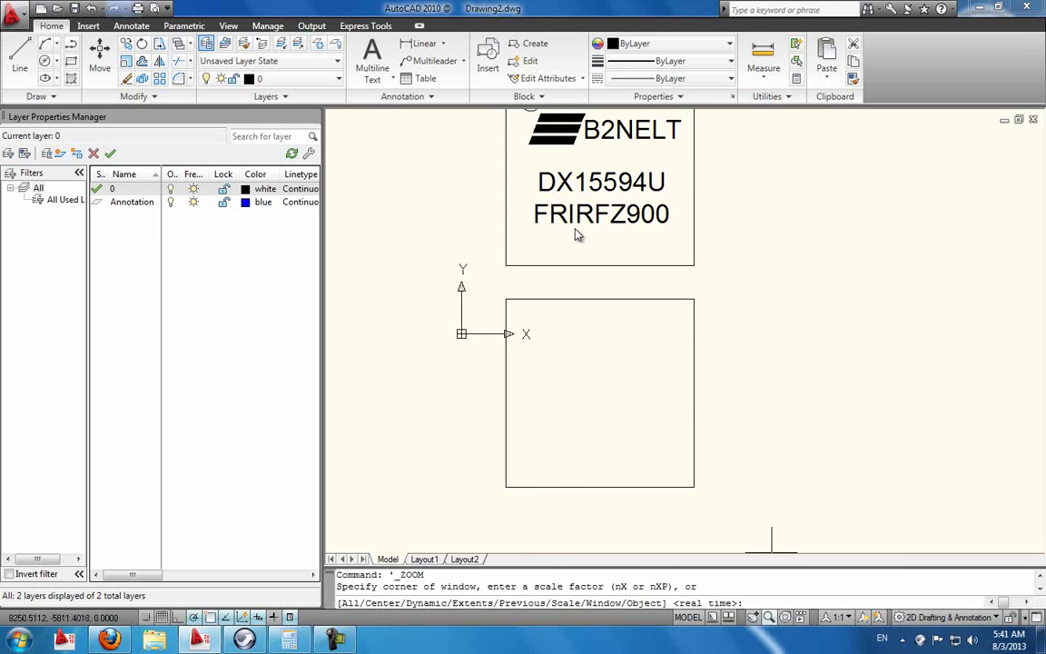
click(490, 272)
click(727, 532)
key(Escape)
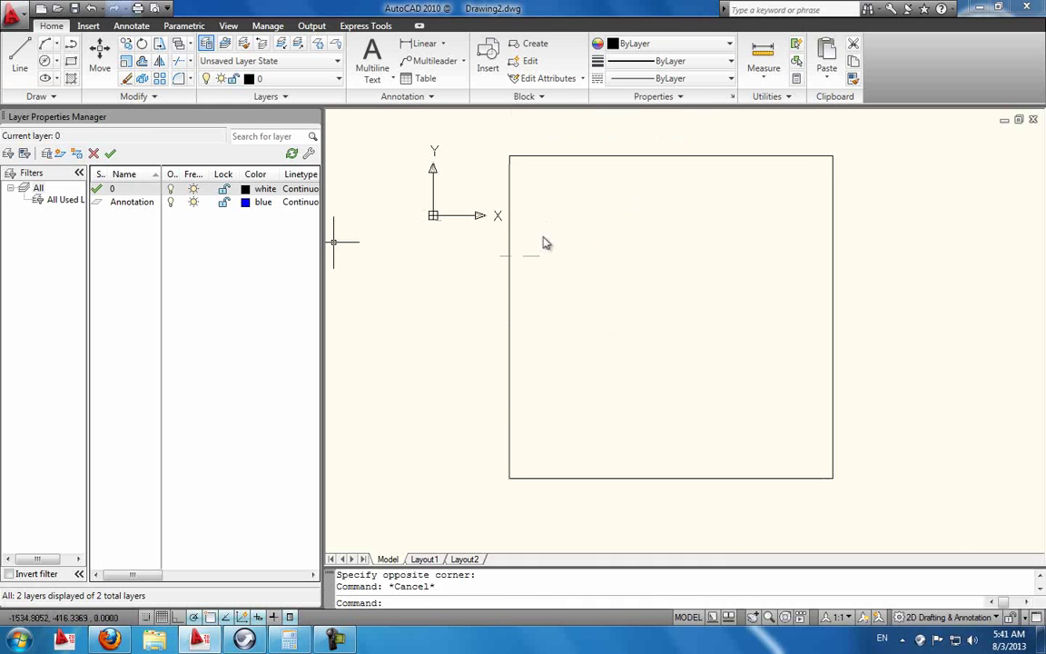
Step: Sketch a 150 helper line and a small pad rectangle inside the lower square
click(510, 478)
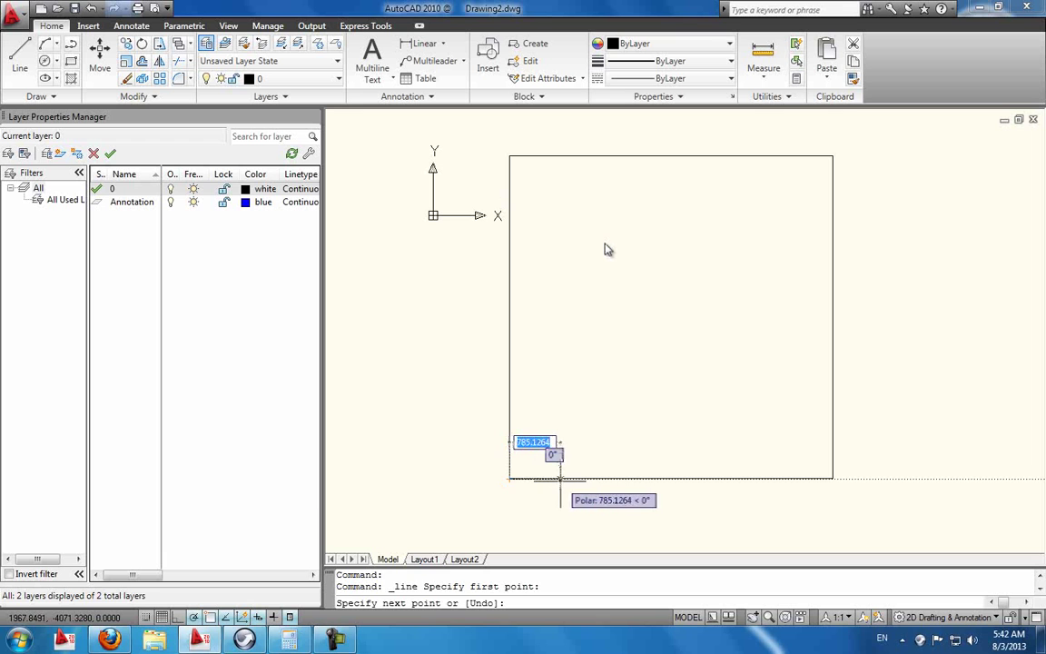
text(7)
key(Return)
text(150)
key(Return)
key(Return)
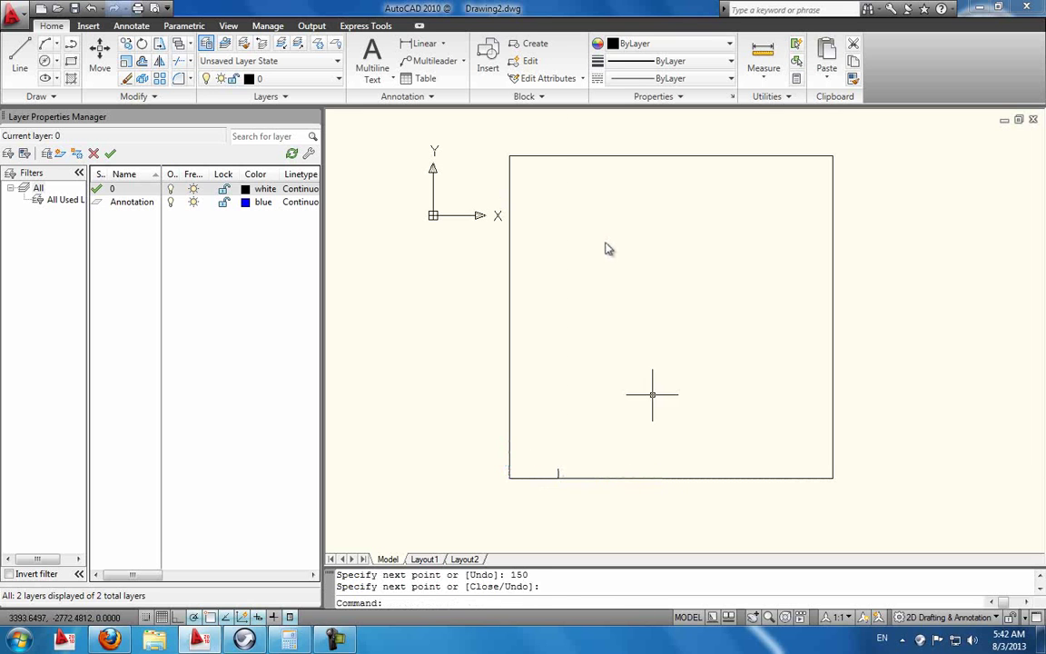
click(71, 60)
click(586, 283)
text(250)
key(Return)
key(Escape)
click(71, 61)
click(544, 234)
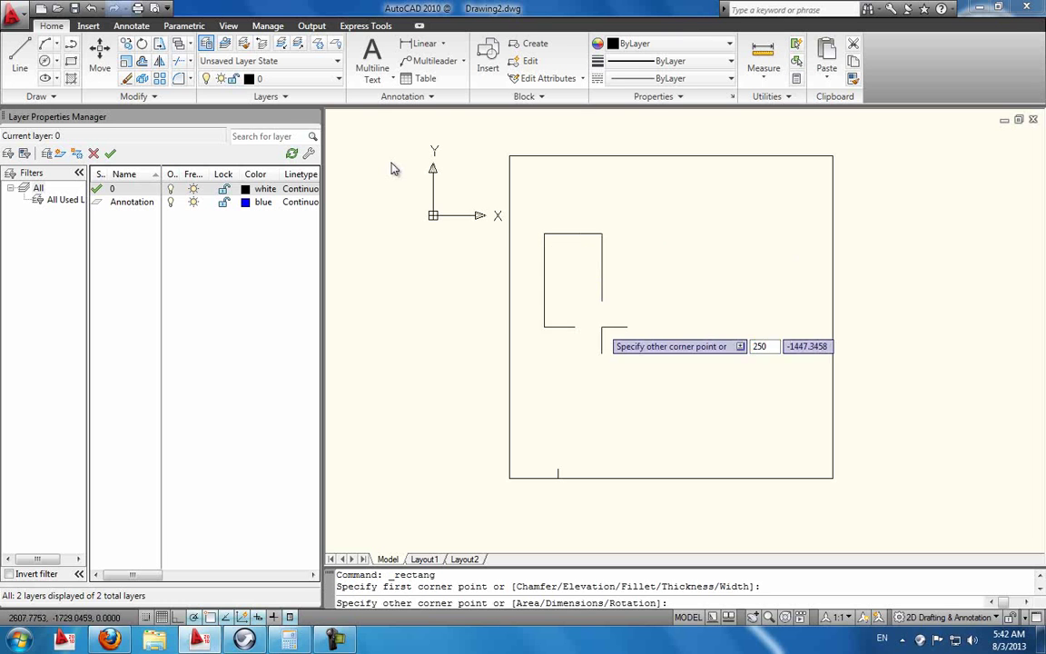
Step: Move the pad rectangle down onto the chip outline's bottom edge
key(Return)
click(100, 57)
click(552, 218)
key(Return)
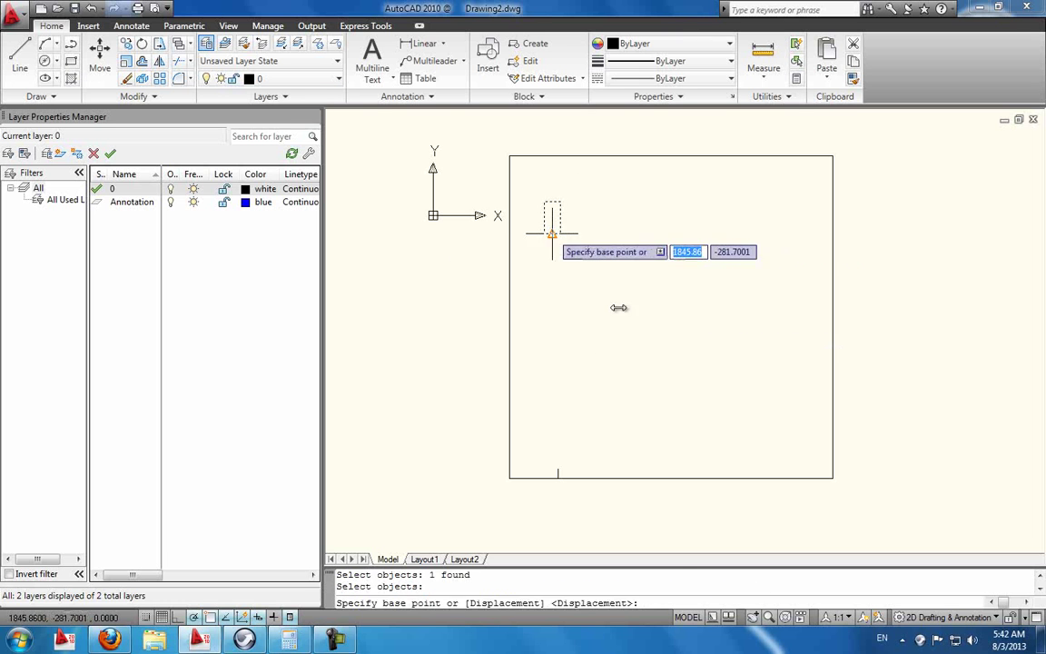
click(552, 236)
click(557, 470)
Step: Zoom in on the pad and draw a lead line with 75 and 150 segments
key(z)
key(Return)
click(454, 351)
click(899, 503)
click(20, 57)
click(948, 416)
text(75)
key(Return)
text(150)
key(Return)
key(Return)
Step: Array the pad rectangle into 1 row of 8 columns along the bottom edge
click(160, 78)
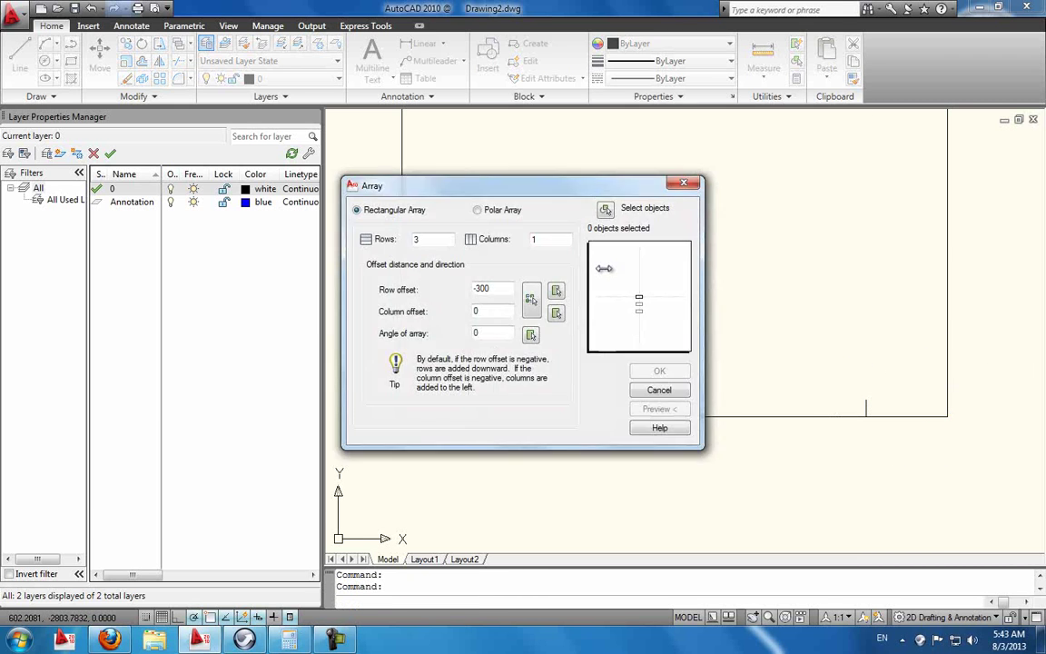
drag(381, 181, 173, 237)
click(350, 261)
click(483, 373)
key(Return)
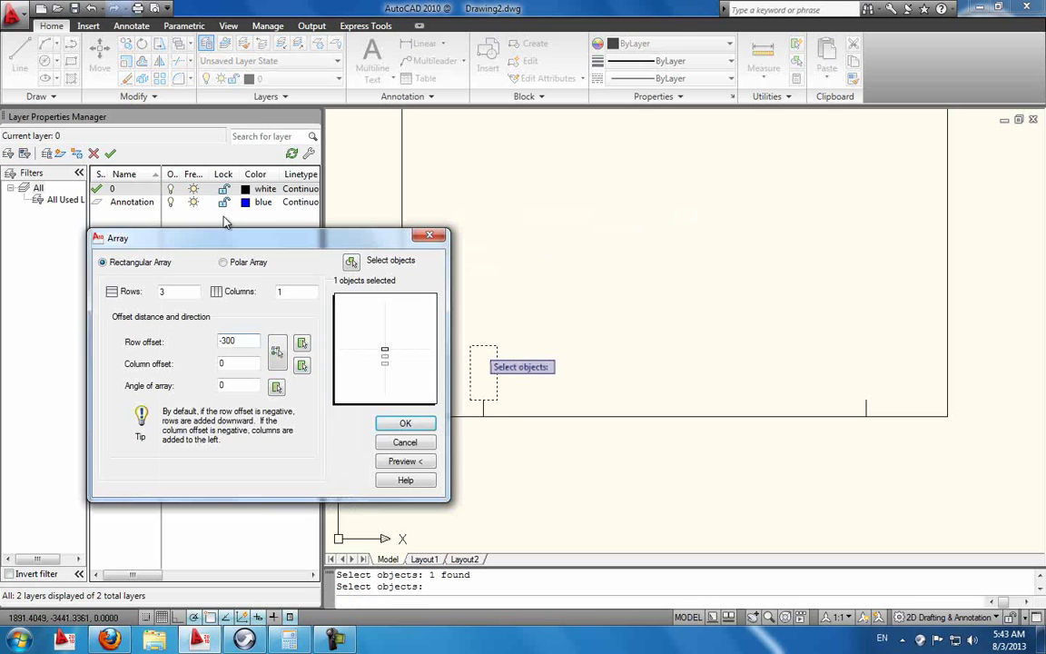
click(405, 461)
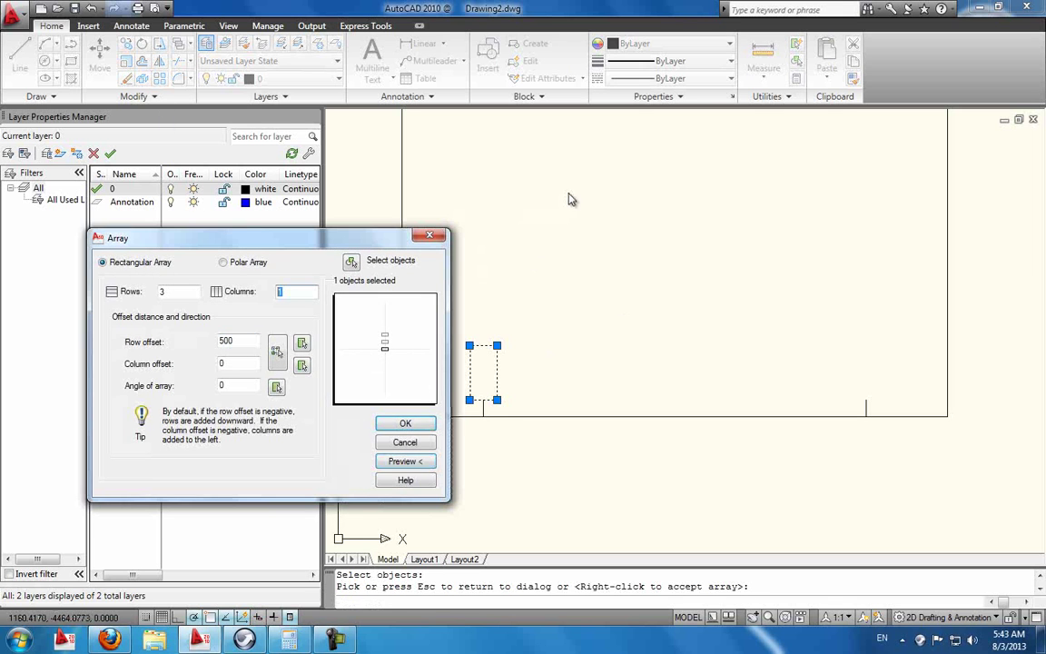
key(Escape)
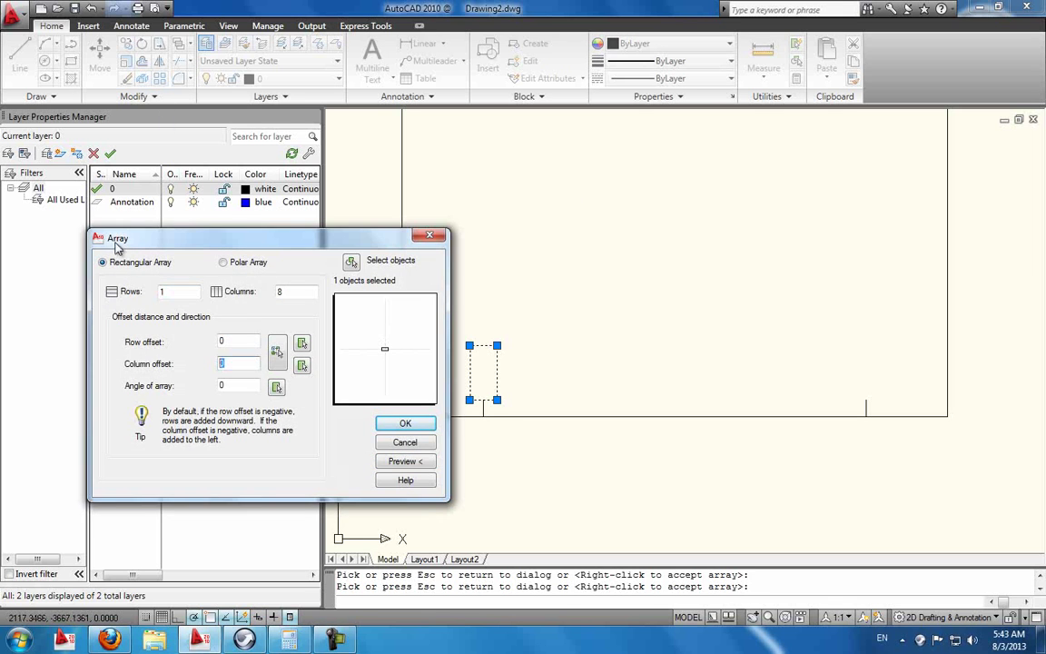
click(239, 363)
text(500)
key(Return)
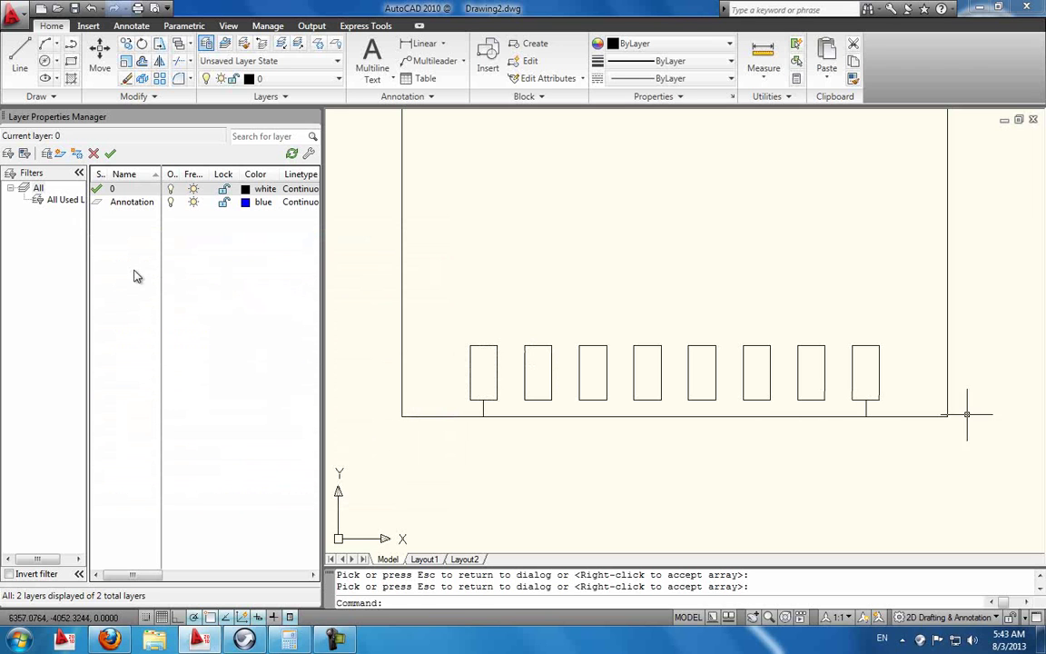
Step: Select the helper lines below the pads for removal
click(972, 395)
key(Escape)
click(368, 371)
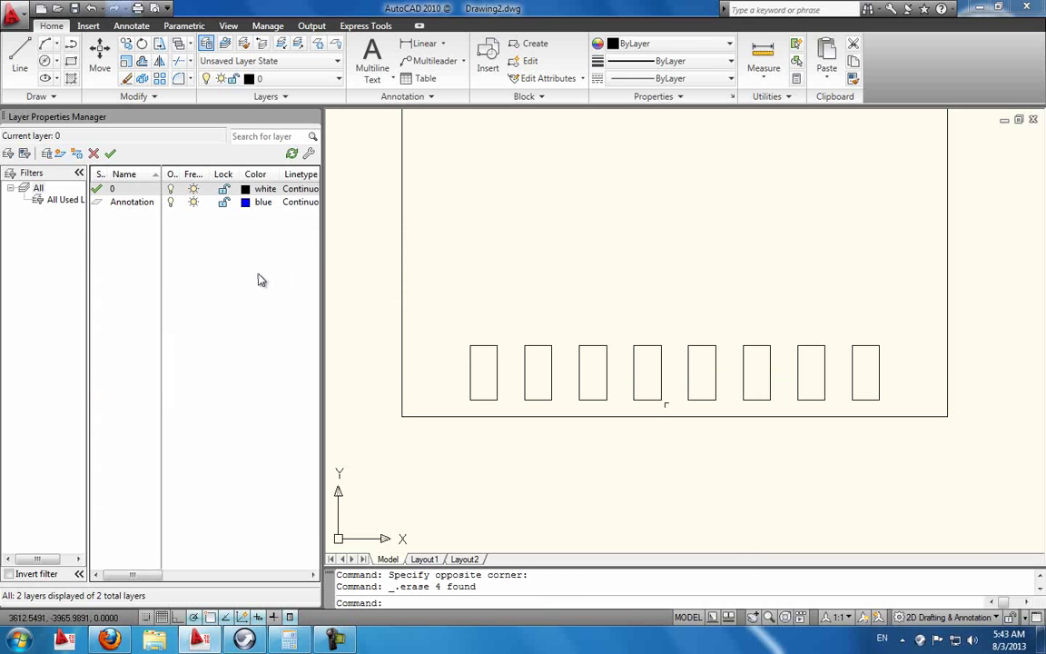
Step: Run CHAMFER and set both chamfer distances to 200
click(217, 130)
click(471, 363)
click(481, 346)
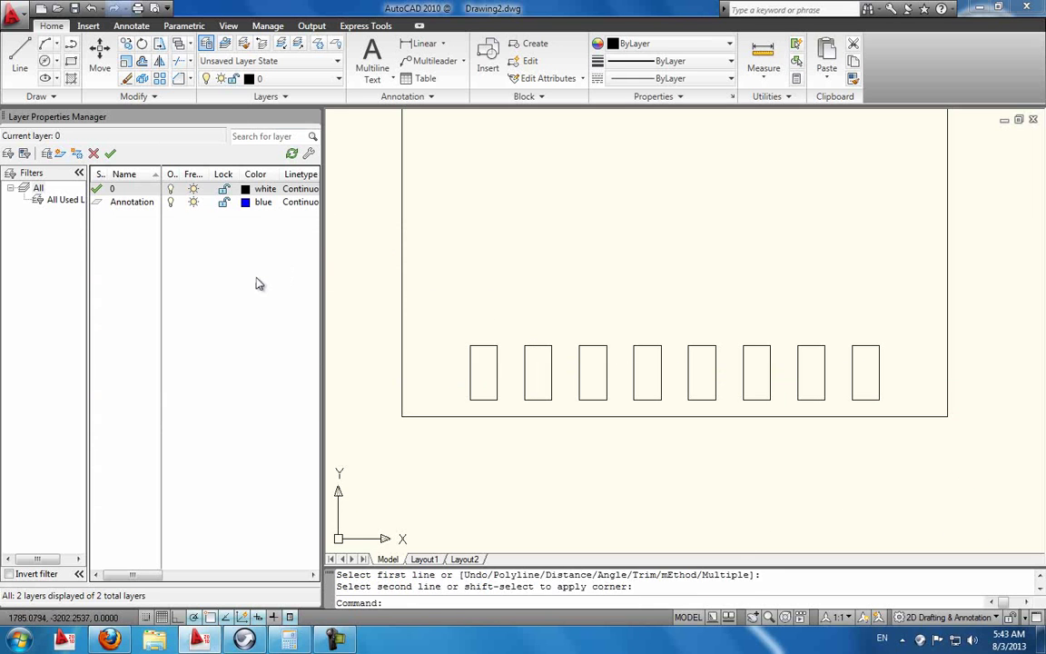
key(Return)
key(Return)
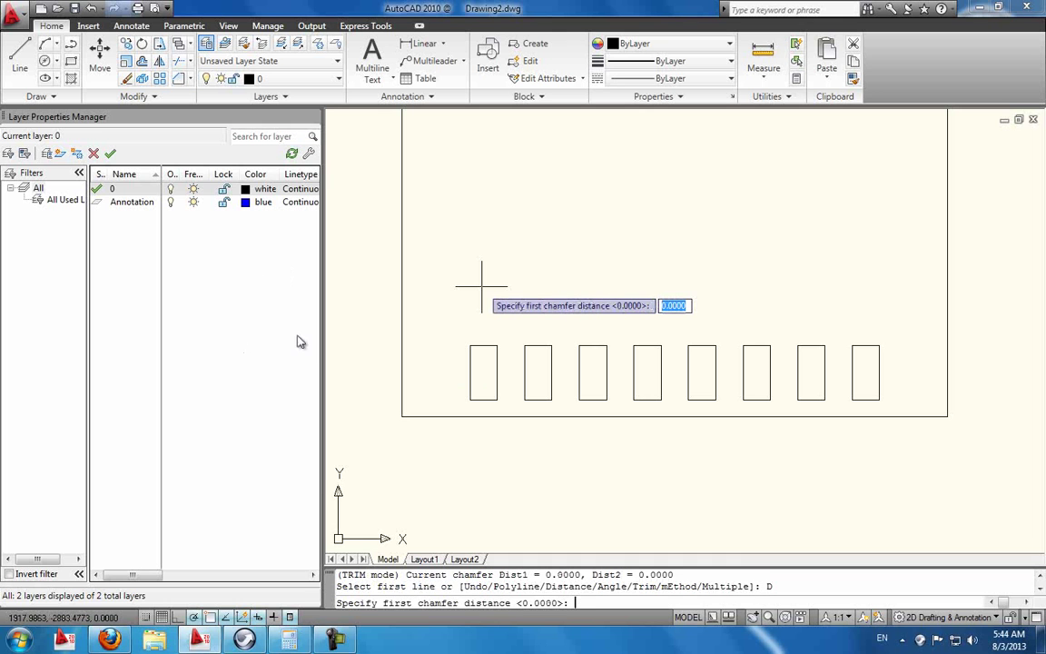
text(20)
key(Return)
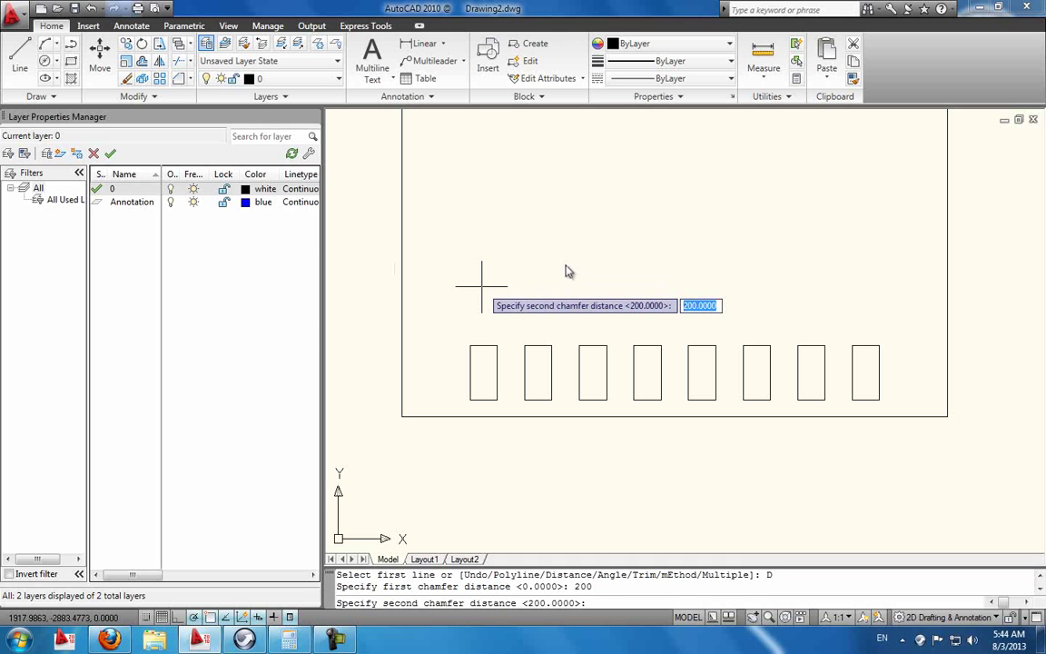
key(Return)
Step: Chamfer the first pad's top-left corner and the last pad's top-right corner
click(470, 363)
click(483, 346)
click(880, 365)
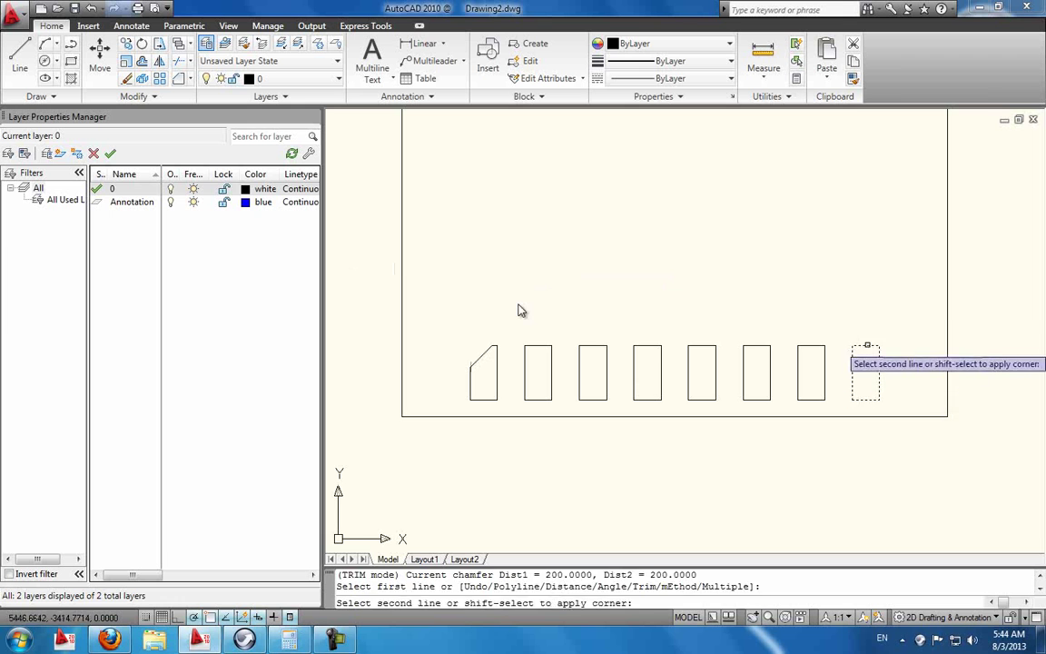
click(864, 346)
mouse_move(759, 198)
middle_down()
mouse_move(760, 262)
mouse_move(716, 303)
middle_up()
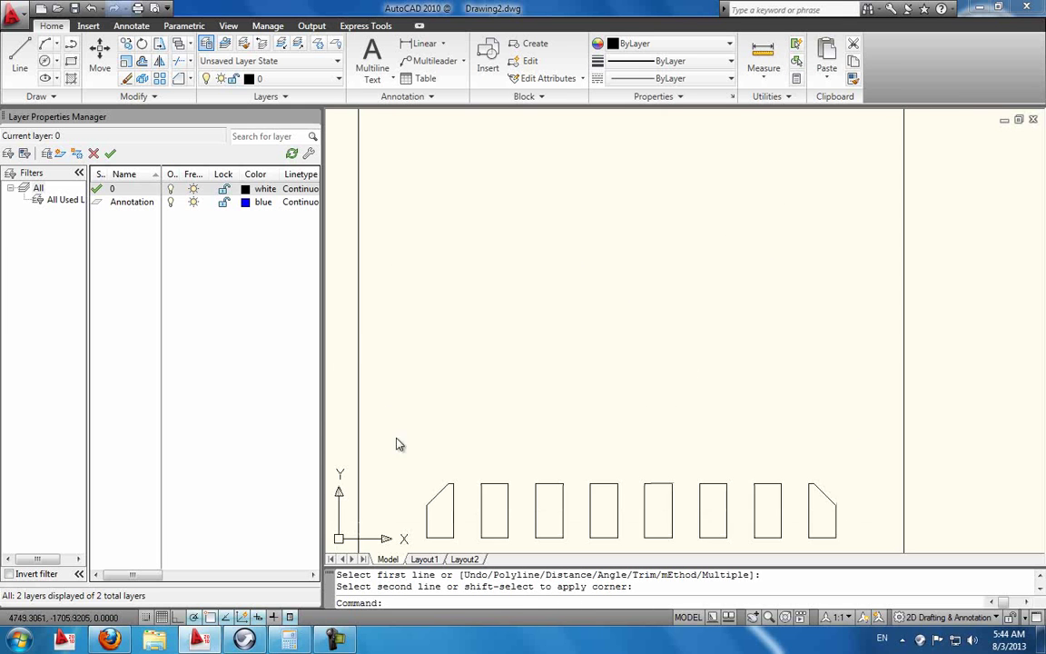
scroll(397, 441, down, 3)
Step: Draw a 2500-unit guide line from the outline's top-left corner, with ortho on
key(l)
key(Return)
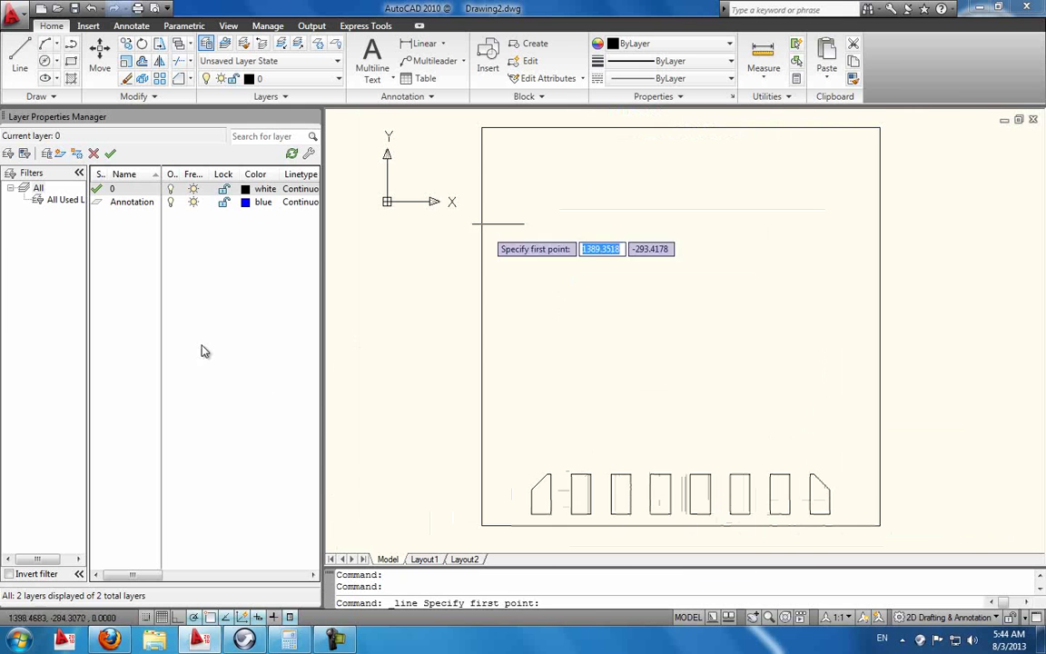
click(481, 322)
key(Escape)
key(Escape)
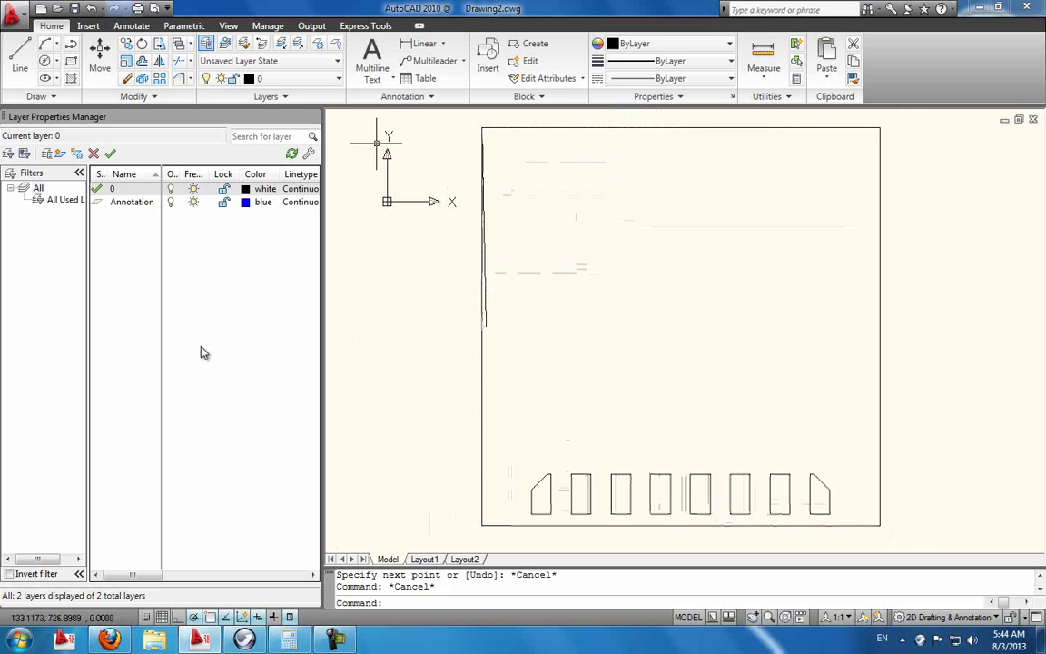
key(l)
key(Return)
click(482, 128)
text(2500)
key(Return)
key(F8)
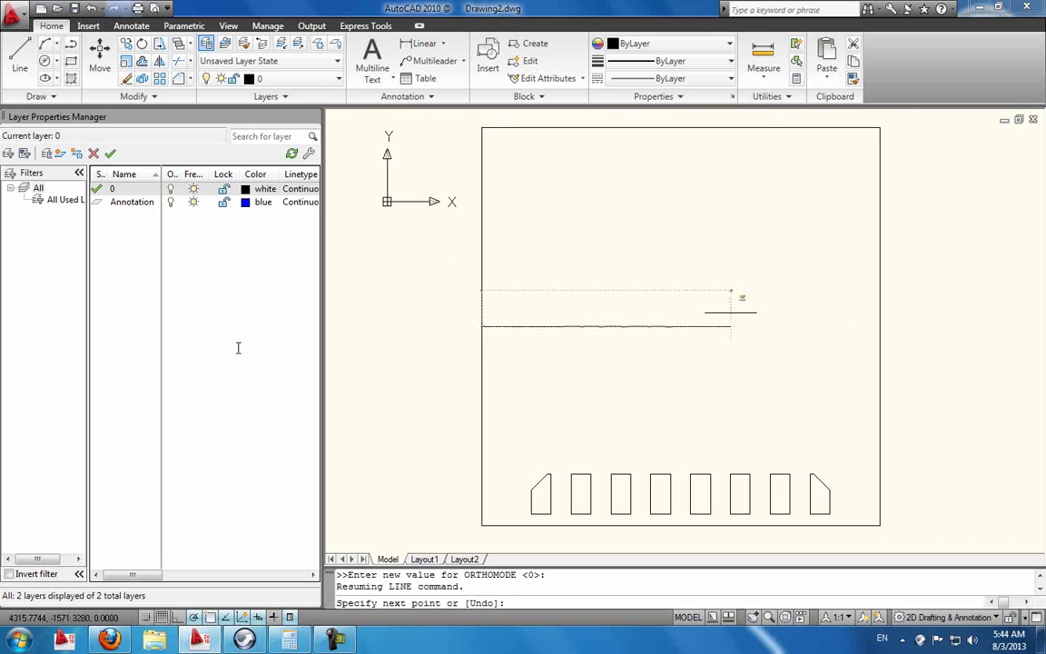
key(Return)
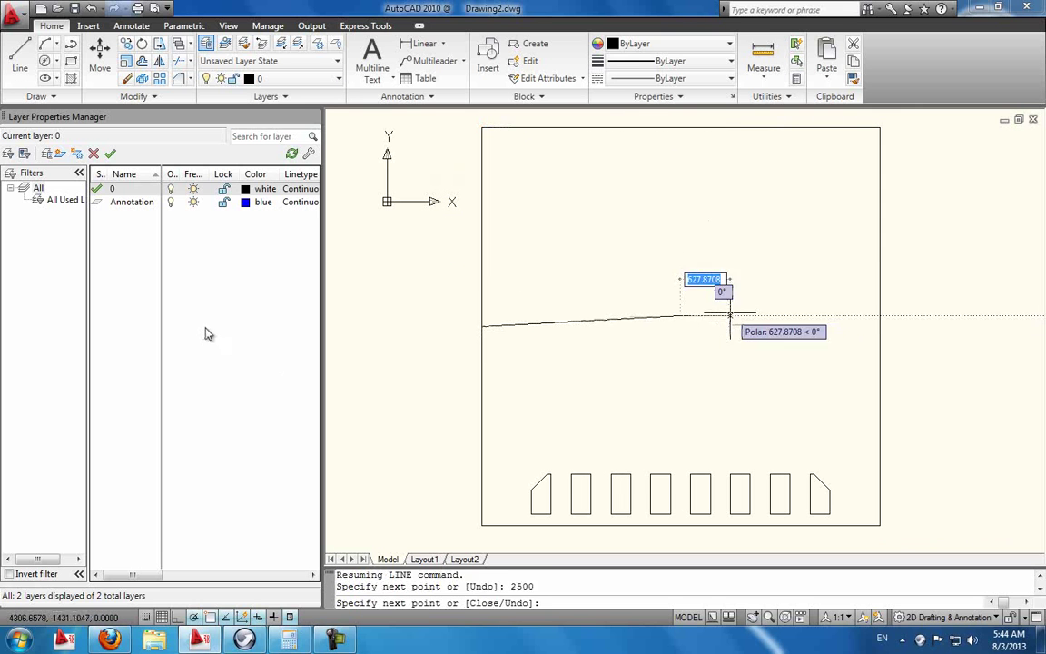
key(Escape)
Step: Draw a second guide line from the outline's top-left corner, entering a 500 segment
key(l)
key(Return)
click(481, 128)
key(F8)
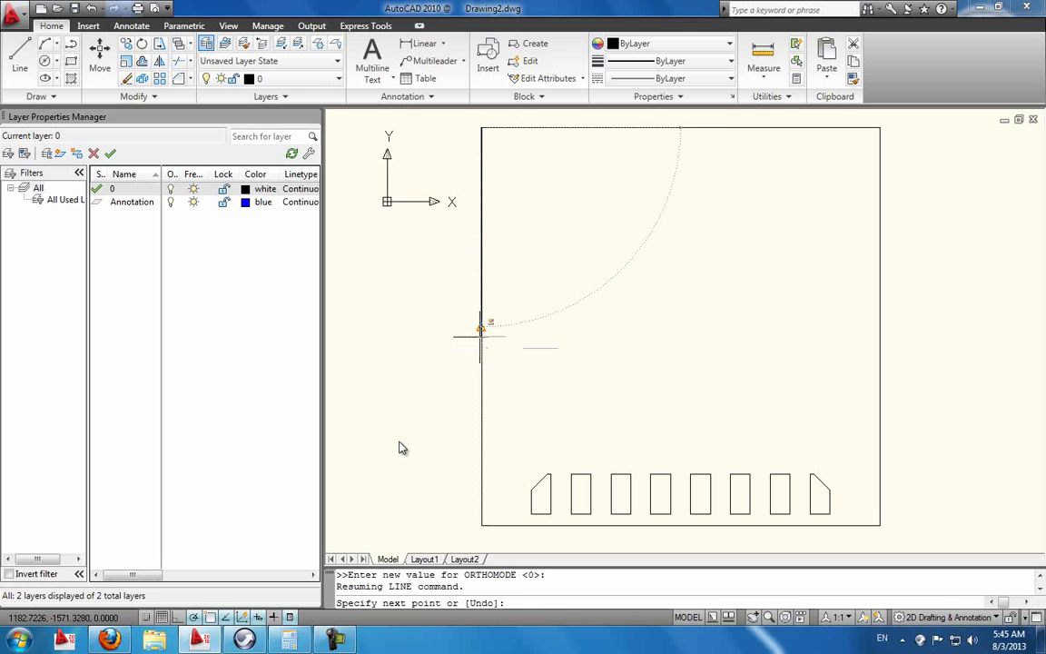
text(2500)
key(Return)
text(500)
key(Return)
key(Escape)
Step: Draw the square pad with RECTANG inside the chip outline
text(rec)
key(Return)
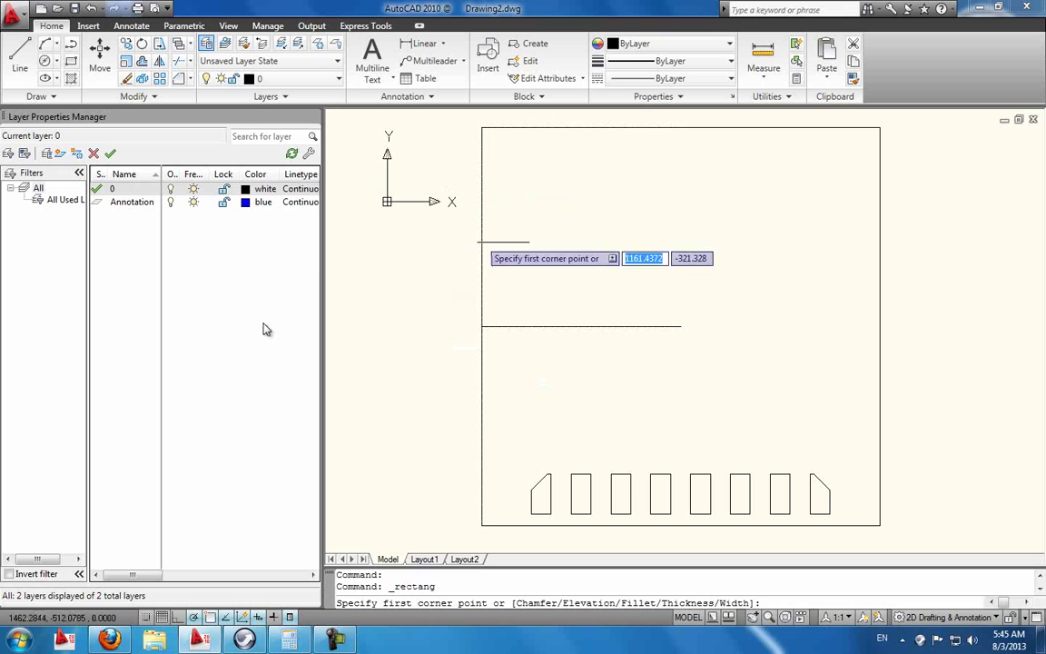
click(555, 191)
text(3200)
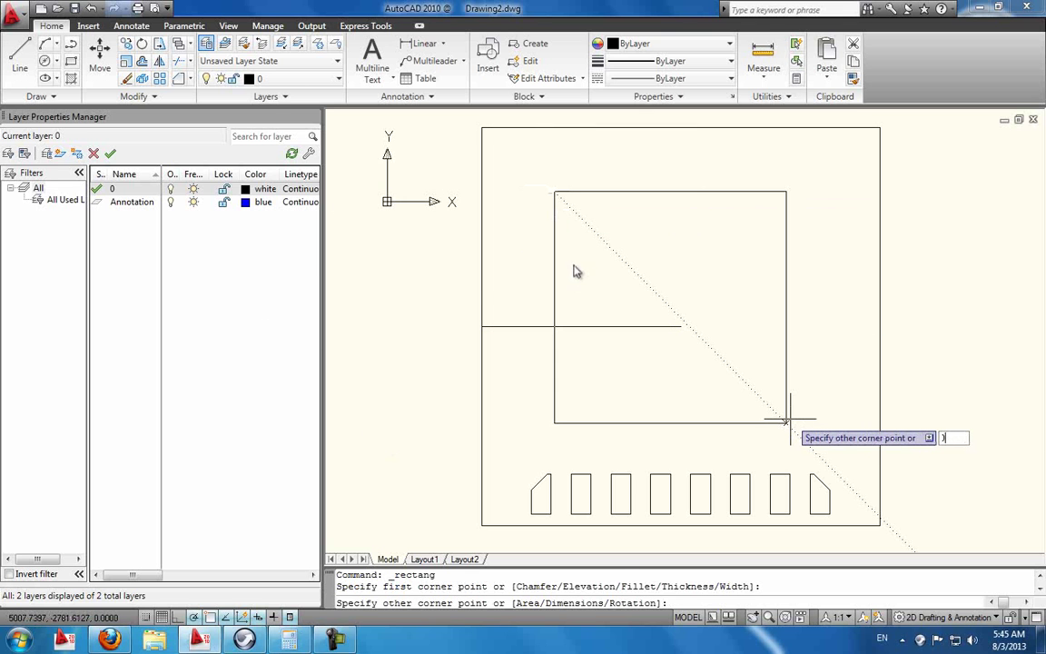
key(Escape)
key(Return)
click(559, 196)
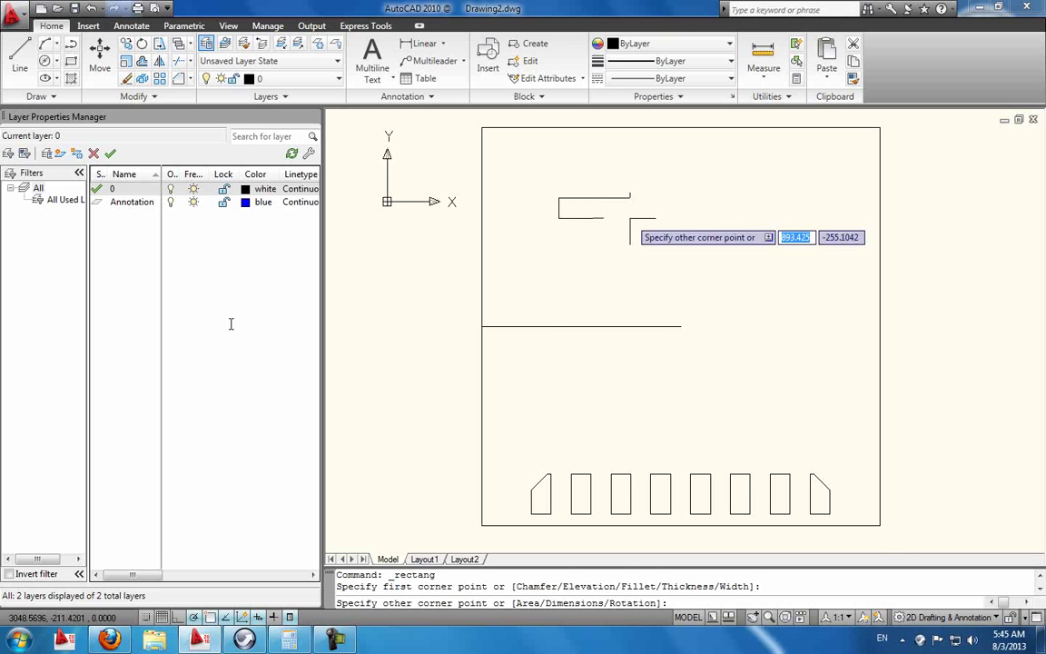
text(0)
key(Return)
Step: Draw a helper line from the square's corner with two 1600 segments
click(19, 56)
click(819, 286)
text(1600)
key(Return)
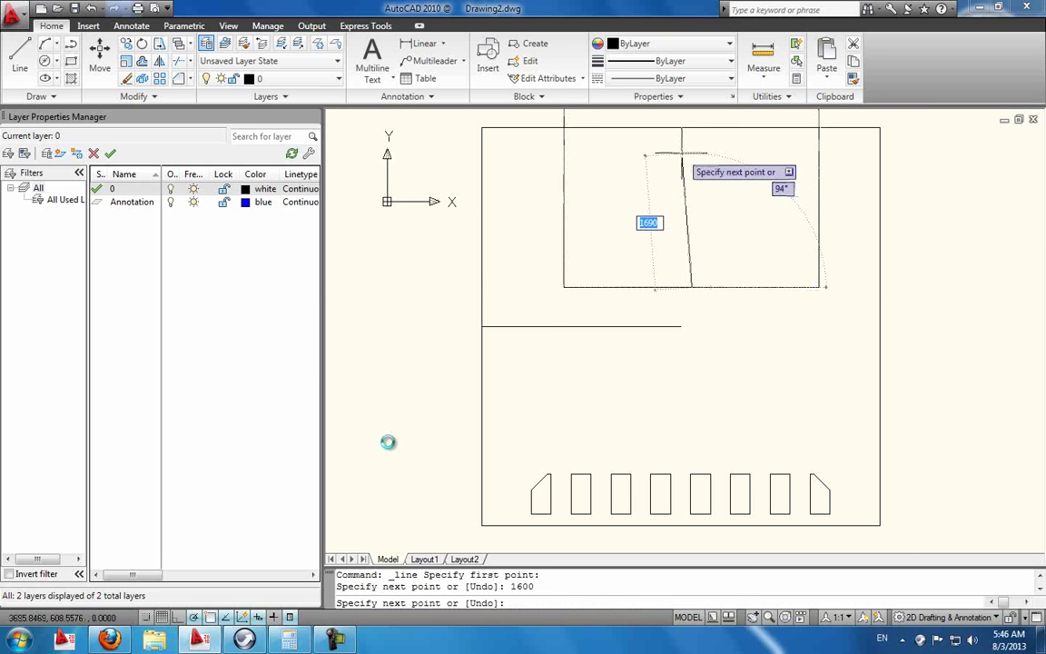
text(1600)
key(Return)
Step: Move the square and its helper line onto the guide line's endpoint
key(Return)
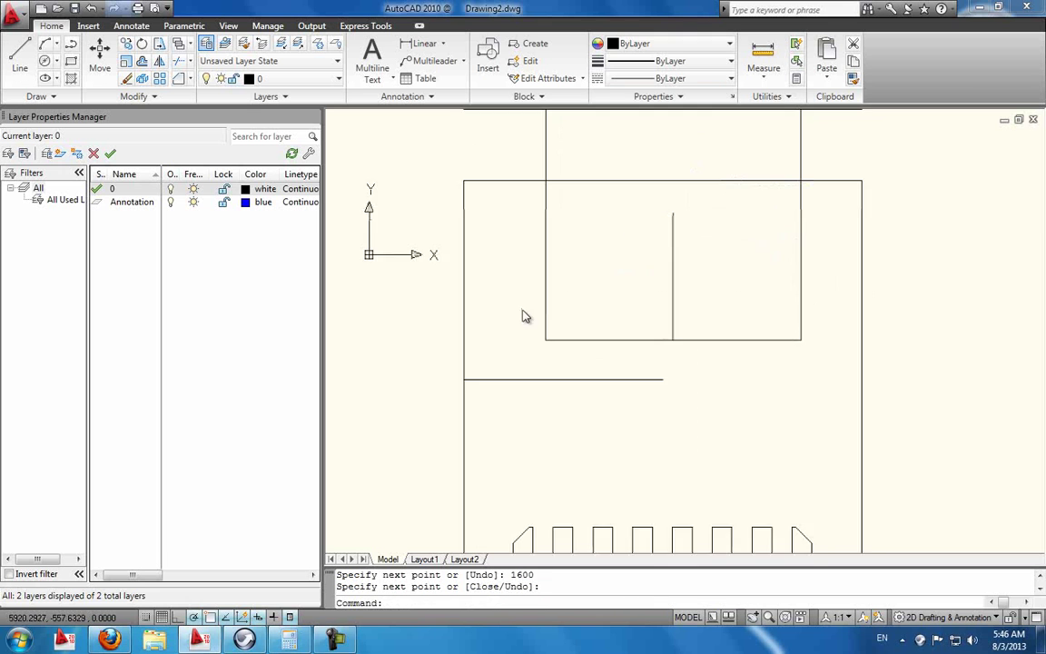
middle_drag(858, 245, 846, 318)
click(831, 329)
click(481, 234)
text(m)
key(Return)
click(680, 232)
click(669, 398)
Step: Erase the guide lines and recentre the view on the chip
middle_drag(844, 348, 856, 218)
click(682, 241)
click(817, 396)
key(Delete)
middle_drag(810, 327, 830, 360)
middle_drag(731, 366, 717, 371)
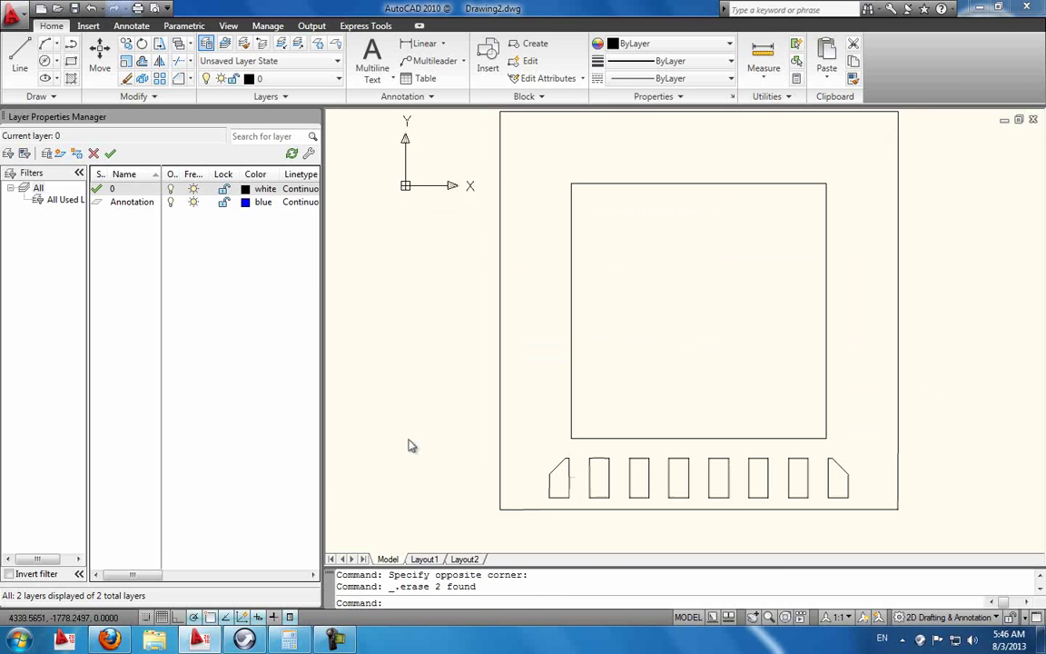
Step: Fillet the square's top-left and top-right corners with a 50 radius
click(159, 61)
click(576, 176)
click(564, 179)
click(579, 172)
key(Return)
key(Return)
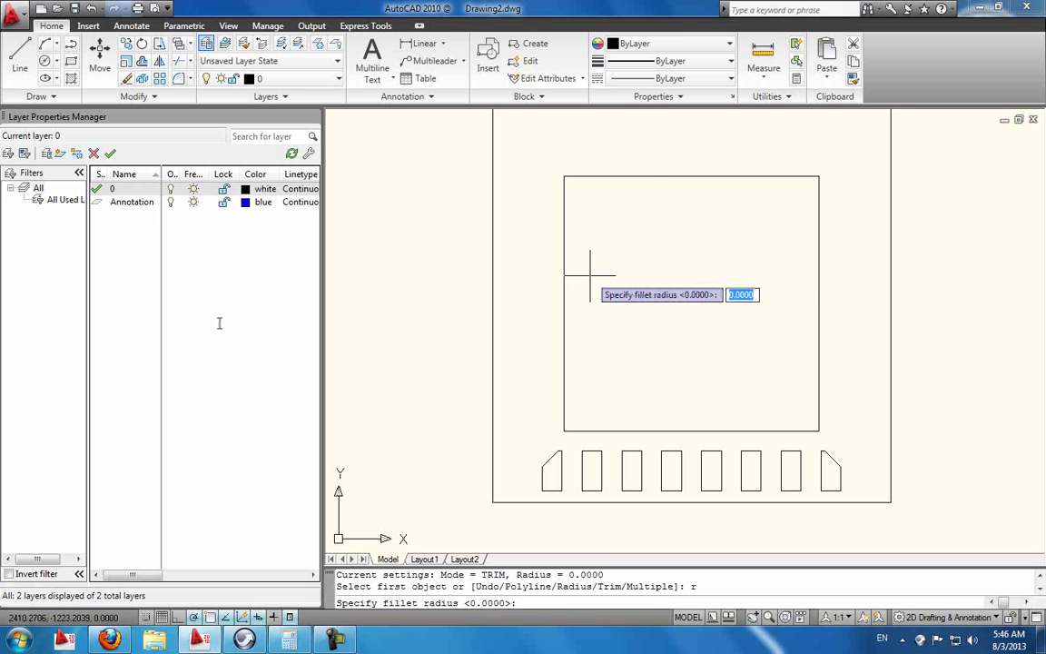
key(Return)
click(564, 263)
click(602, 176)
Step: Fillet the square's two bottom corners with the same 50 radius
key(Return)
click(818, 236)
click(753, 176)
key(Return)
click(818, 299)
click(799, 430)
key(Return)
click(563, 413)
click(584, 430)
Step: Start a new guide line at the outline's top-left corner
middle_drag(376, 396, 369, 415)
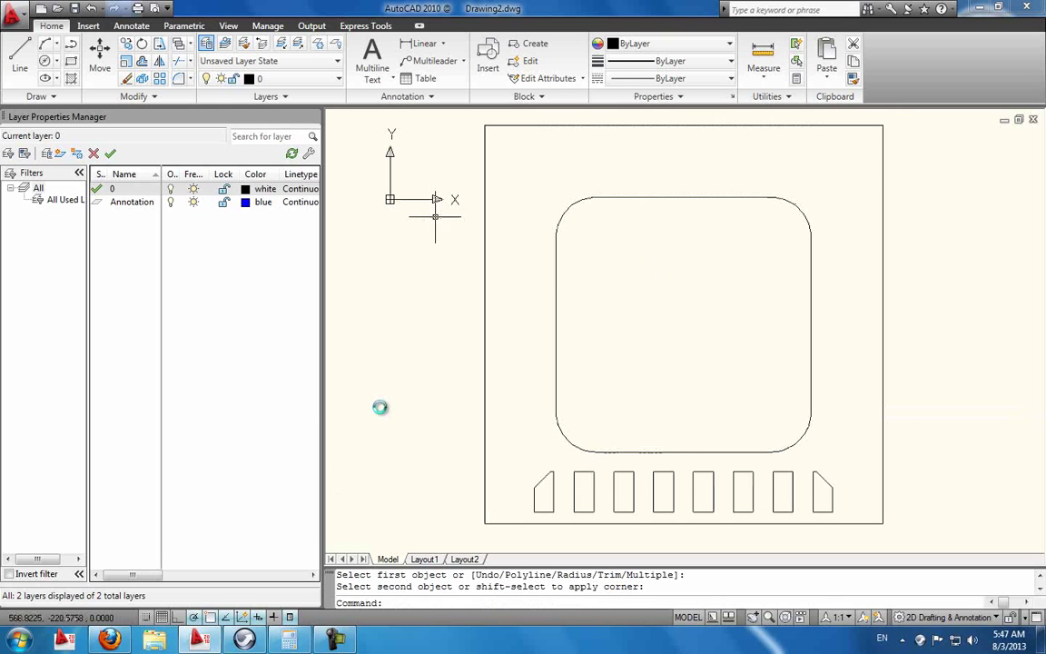
click(19, 55)
click(484, 126)
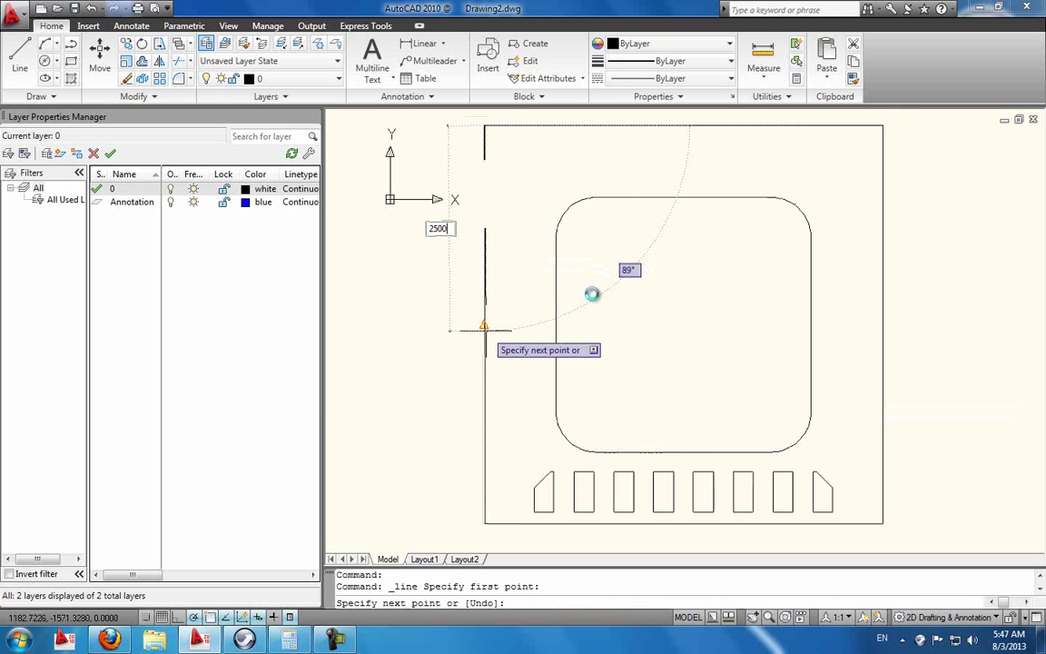
Step: Draw a 2500 line from the outline's left-edge midpoint to the chip centre
key(Return)
key(Escape)
key(Return)
click(486, 324)
text(2500)
key(Return)
key(Return)
click(684, 324)
key(Escape)
Step: Polar-array the eight bottom pads as 4 items over 360° around the chip centre
text(ar)
key(Return)
click(604, 274)
drag(522, 459, 845, 519)
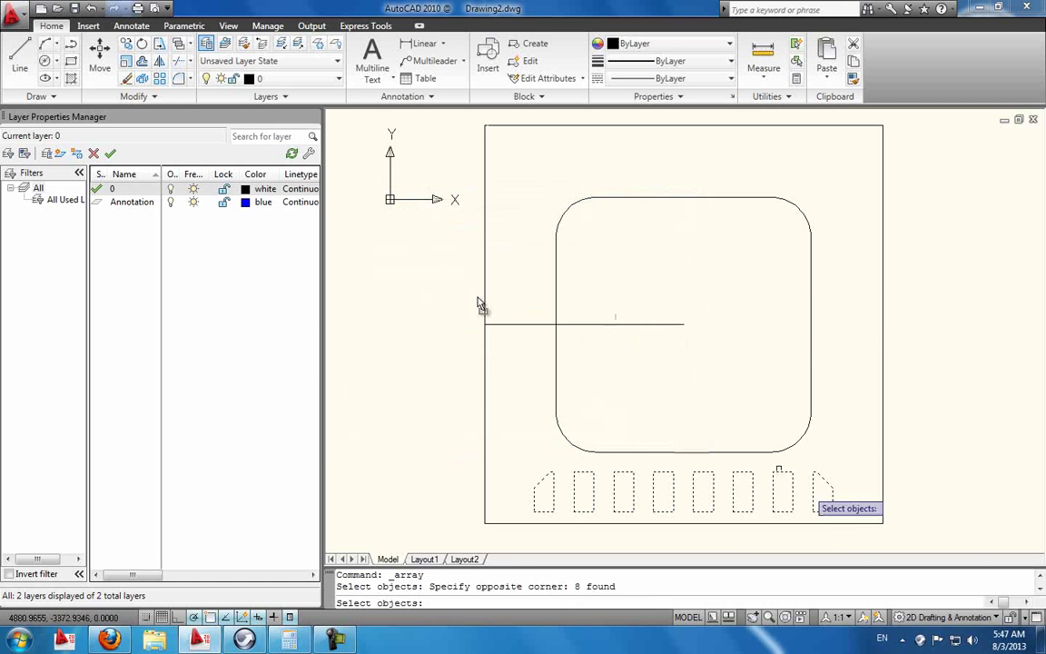
key(Return)
click(476, 210)
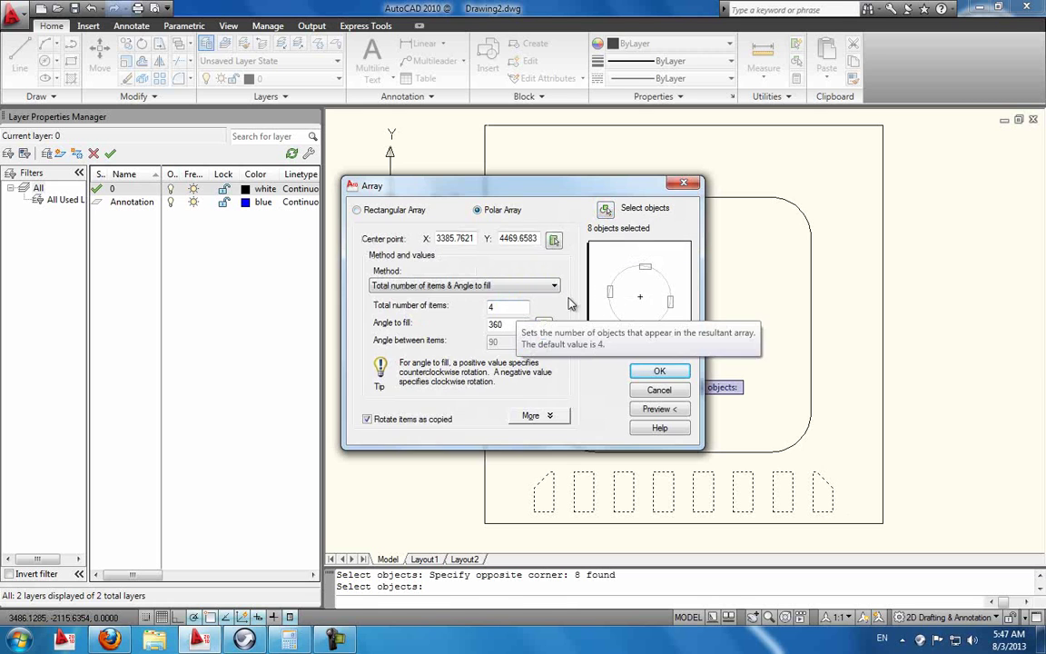
click(554, 239)
click(554, 308)
click(659, 409)
right_click(585, 241)
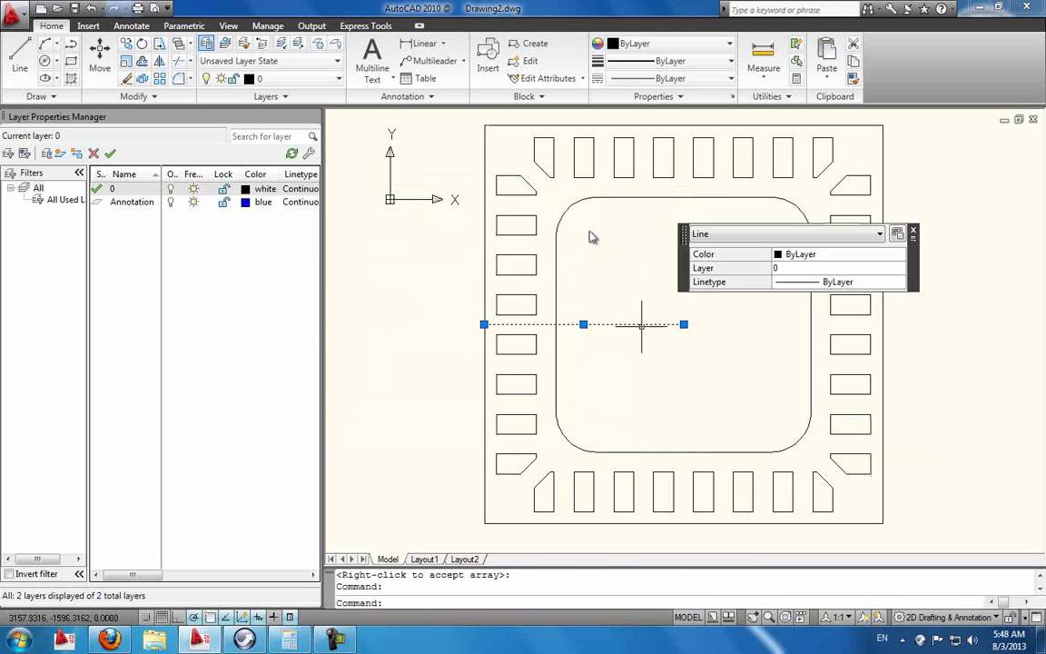
Step: Abandon a first leader attempt and set the annotation scale to 1:100
middle_drag(681, 318, 633, 331)
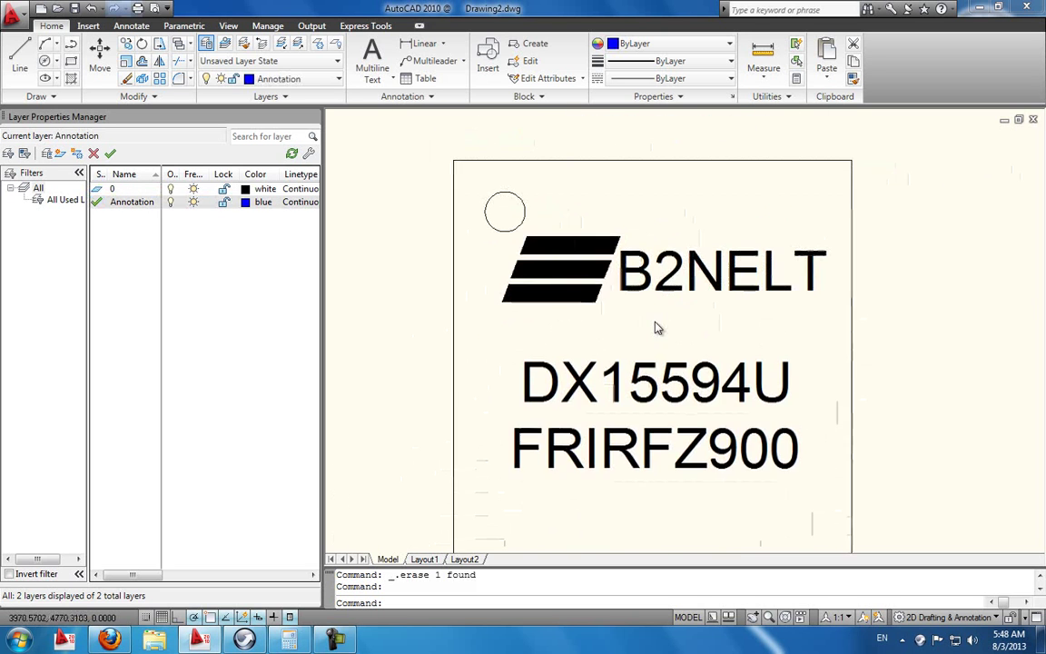
click(434, 61)
middle_drag(512, 218, 647, 258)
click(644, 263)
click(481, 313)
key(Escape)
click(834, 617)
click(858, 483)
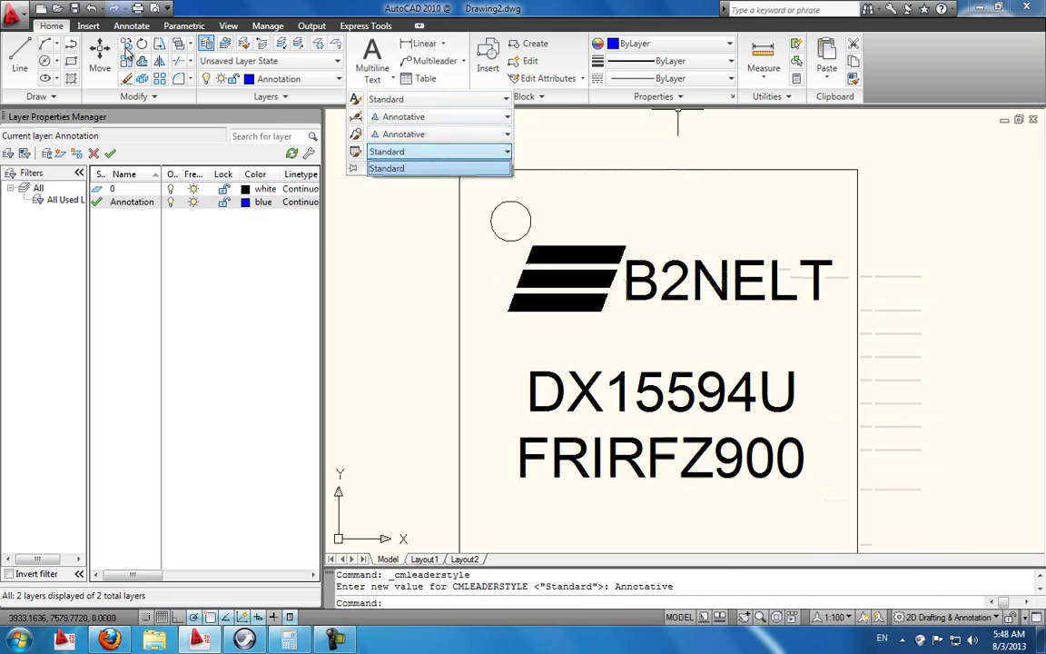
Step: Add a 'Pin #1 Indicator' multileader to the circle and pull its landing closer
click(434, 61)
middle_drag(465, 323, 551, 303)
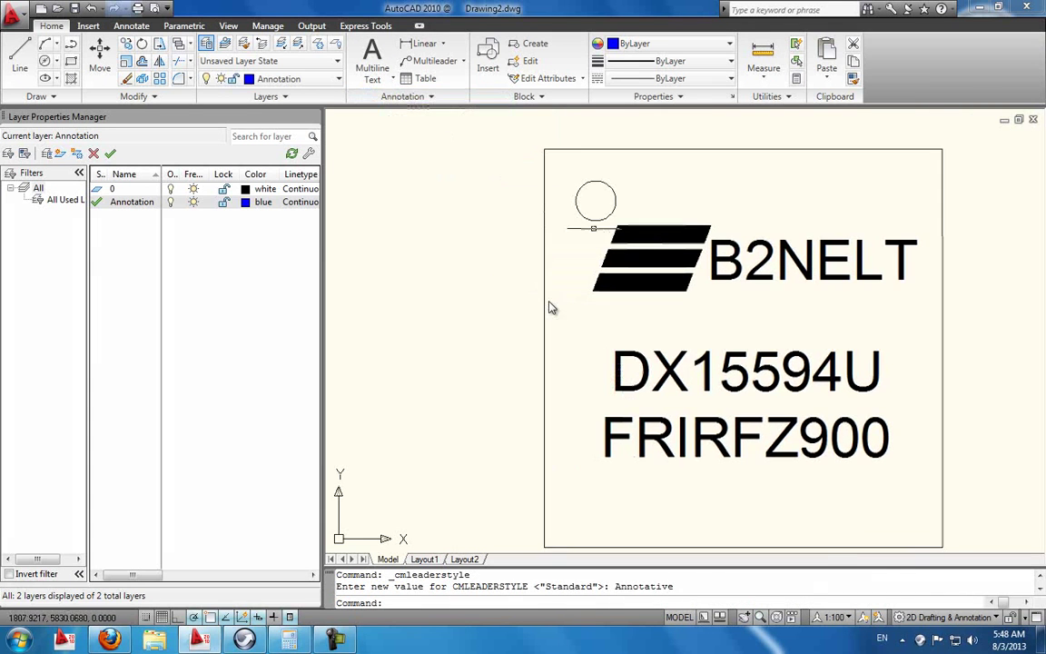
click(588, 207)
click(417, 271)
text(1 Indicator)
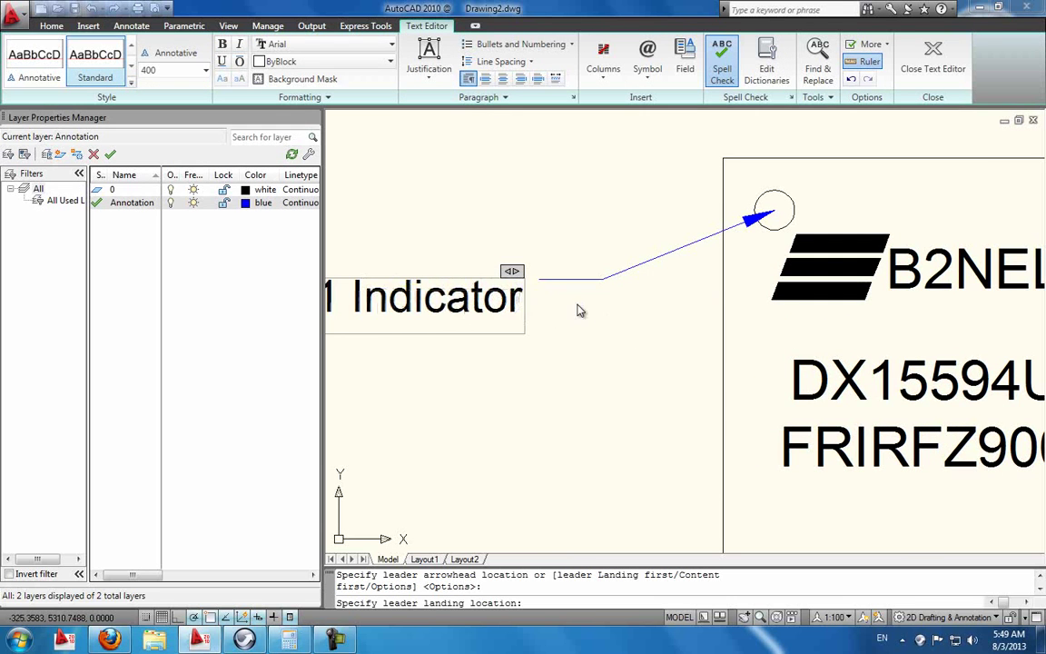
click(474, 265)
click(636, 259)
click(602, 275)
click(661, 299)
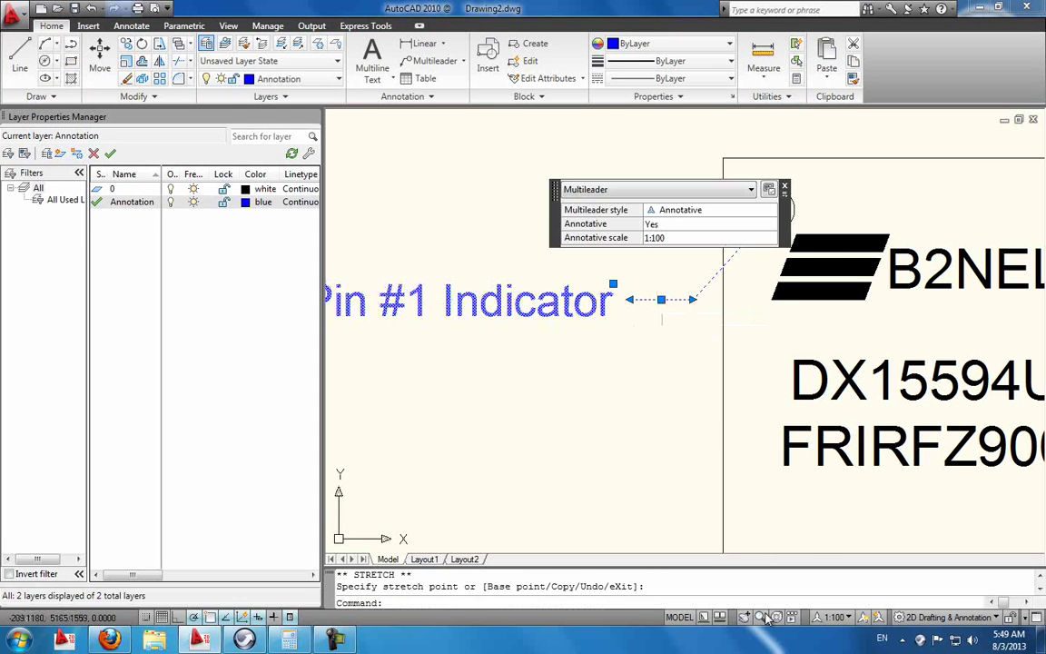
middle_click(690, 396)
Step: Dimension the top view 5000 high and 5000 wide, shifting the Pin #1 label upward
click(419, 42)
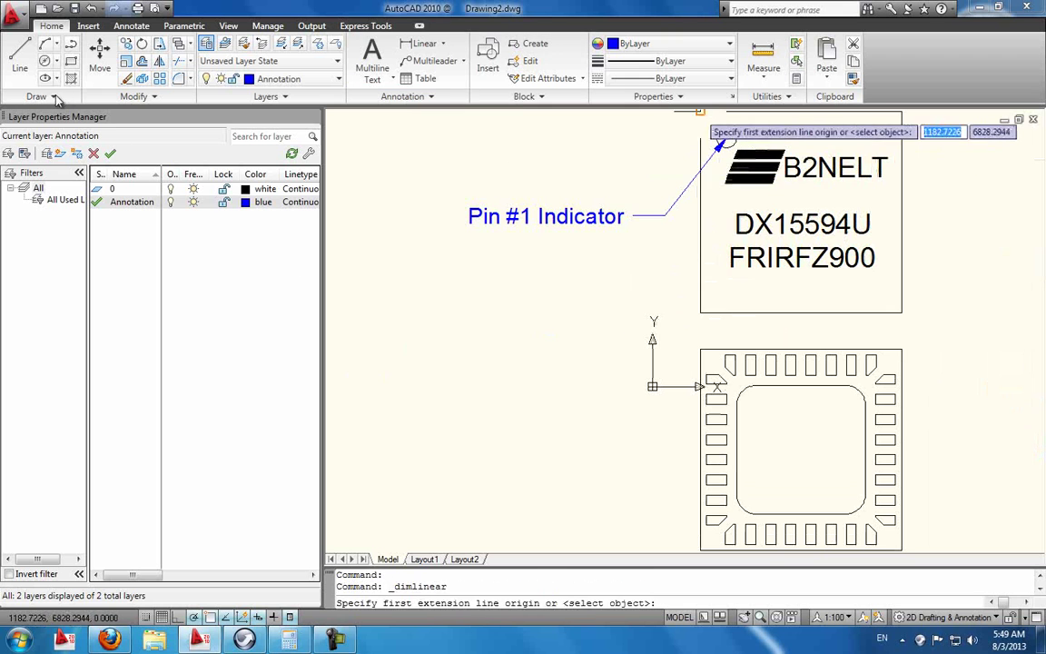
click(701, 113)
click(700, 312)
click(680, 304)
click(641, 195)
click(617, 232)
click(633, 216)
click(633, 201)
middle_click(682, 259)
click(420, 43)
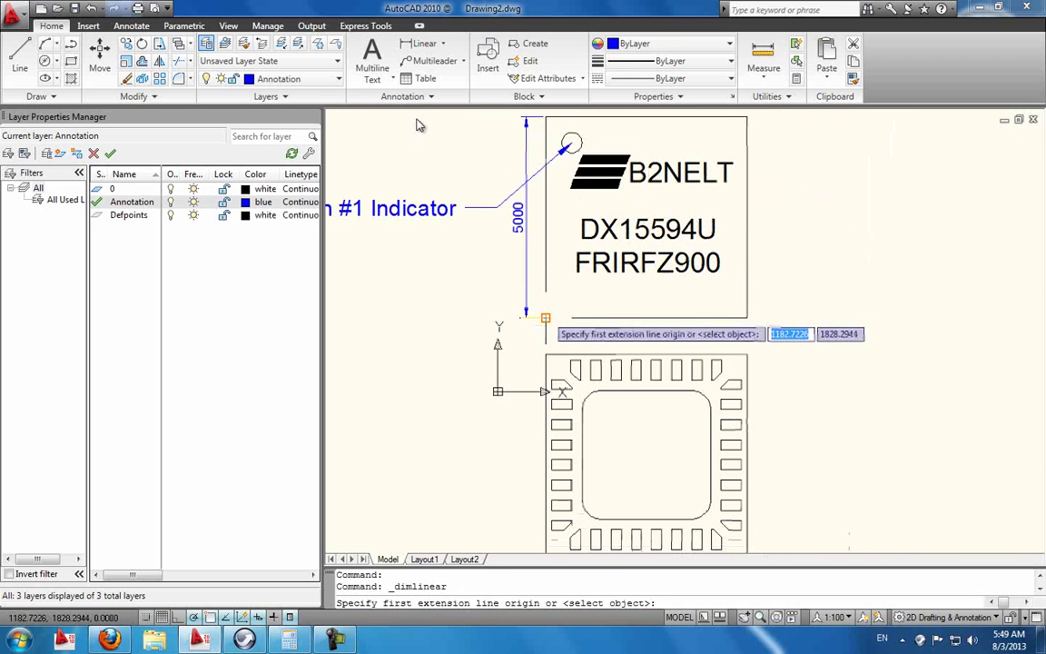
click(546, 318)
click(747, 318)
click(763, 333)
Step: Dimension the bottom pad row as 3500 overall with 500 pad spacing
middle_drag(985, 506, 924, 543)
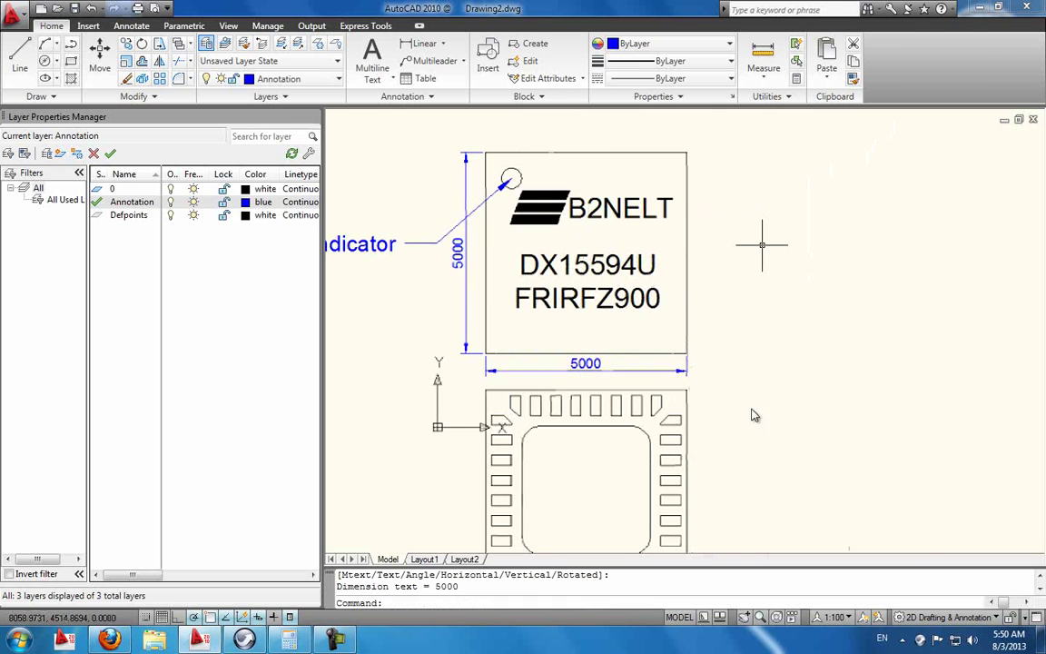
middle_drag(693, 492, 683, 316)
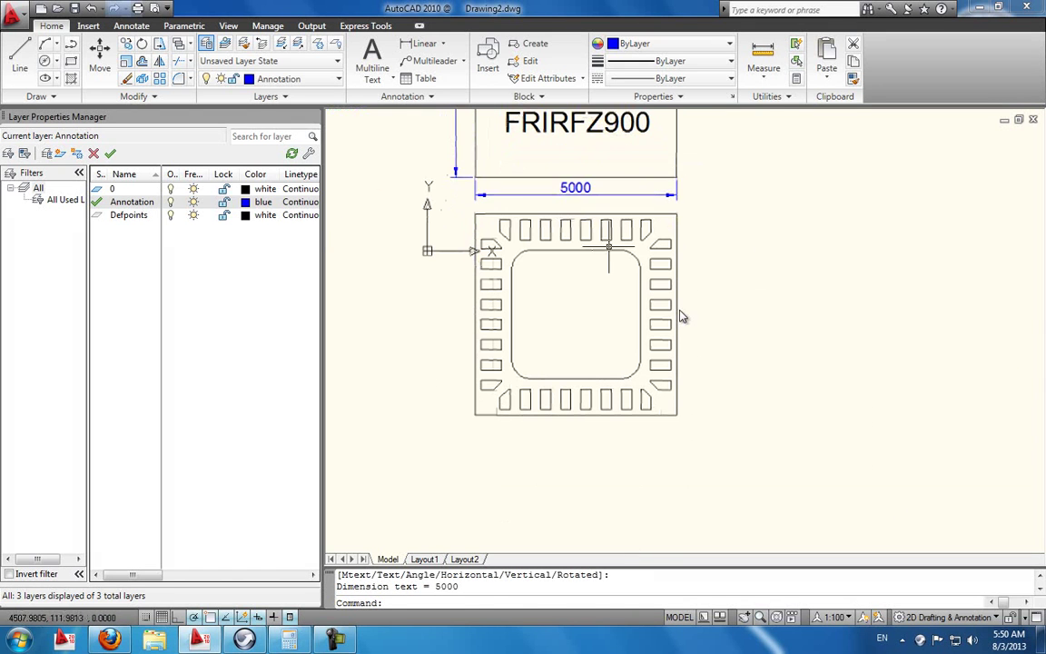
key(space)
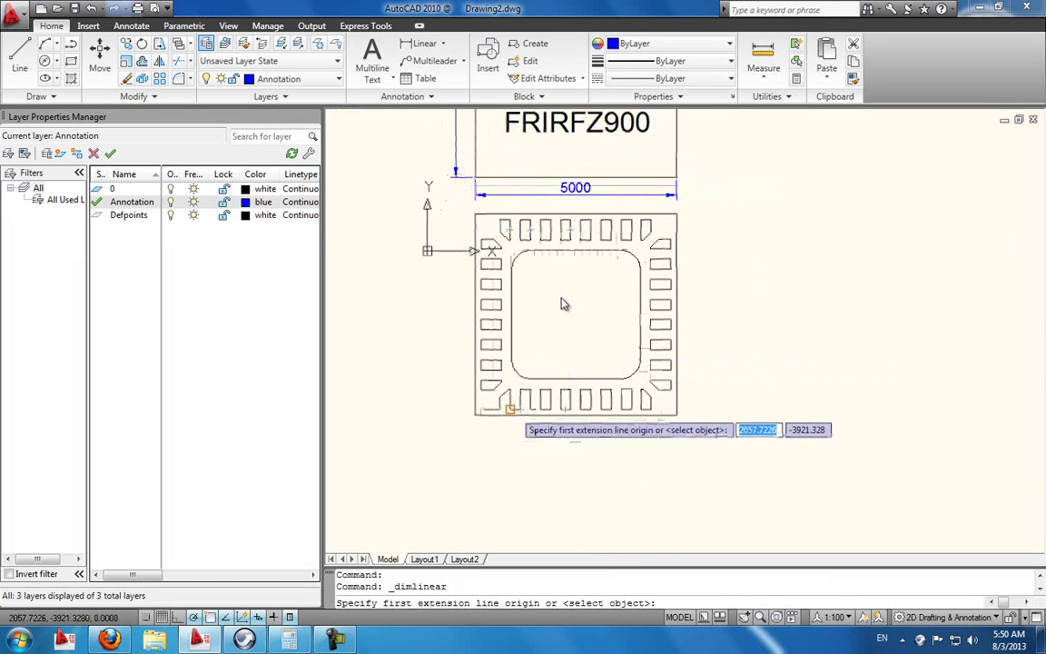
middle_drag(520, 413, 525, 337)
click(511, 338)
click(650, 339)
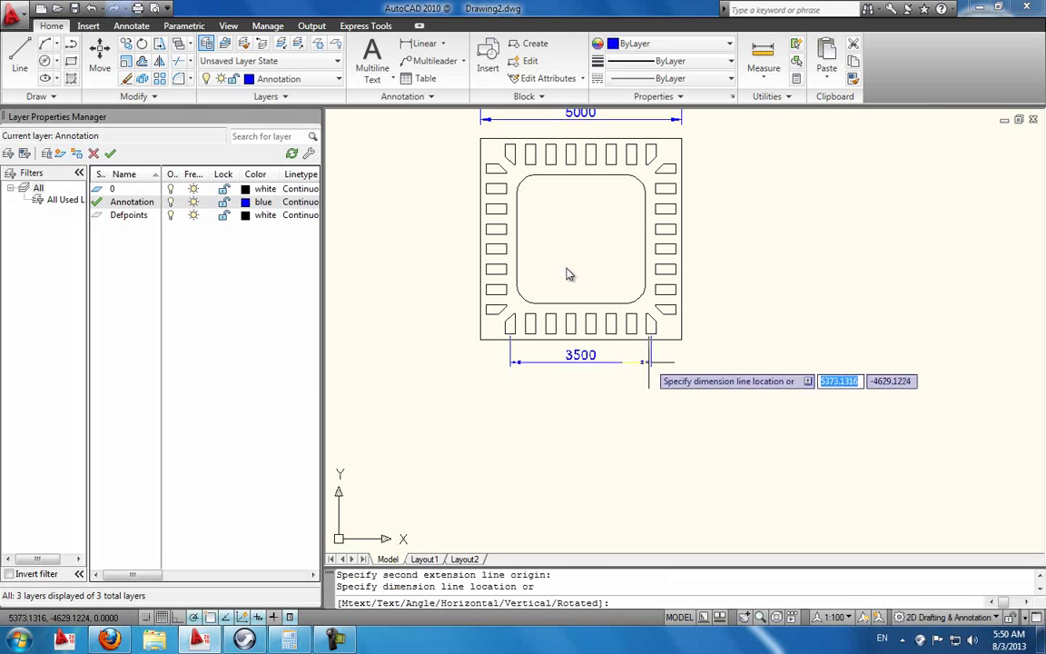
click(572, 378)
key(space)
click(525, 336)
click(545, 336)
click(560, 357)
click(581, 385)
click(582, 377)
key(Escape)
Step: Add the left and right 750 end offsets and the 250 corner-pad dimension
key(space)
click(480, 338)
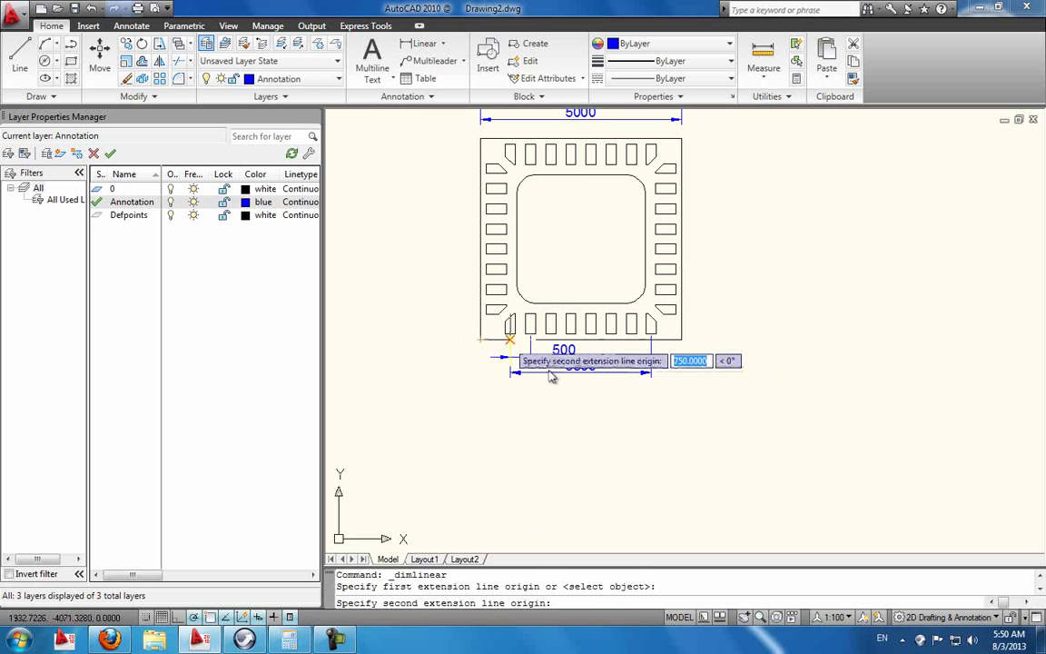
click(511, 338)
click(558, 365)
key(space)
click(651, 338)
click(682, 339)
click(676, 371)
middle_drag(788, 327, 776, 373)
key(space)
click(667, 345)
click(670, 360)
click(688, 362)
Step: Add the 3750 side-pad dimension on the right and the 3200 inner-pad dimension on the left
key(space)
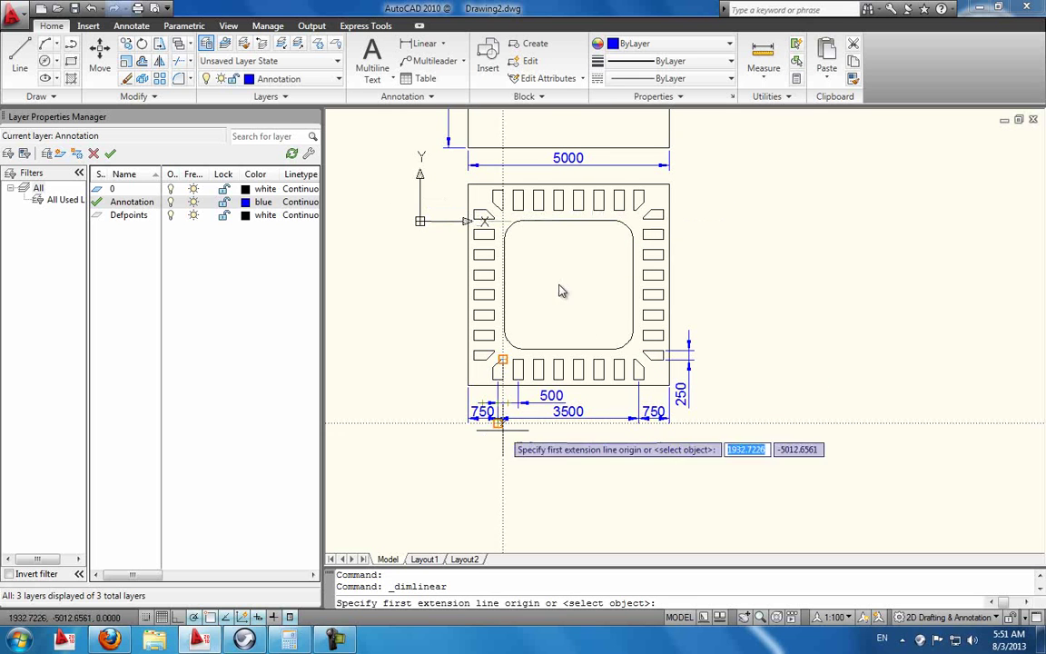
click(666, 210)
click(666, 355)
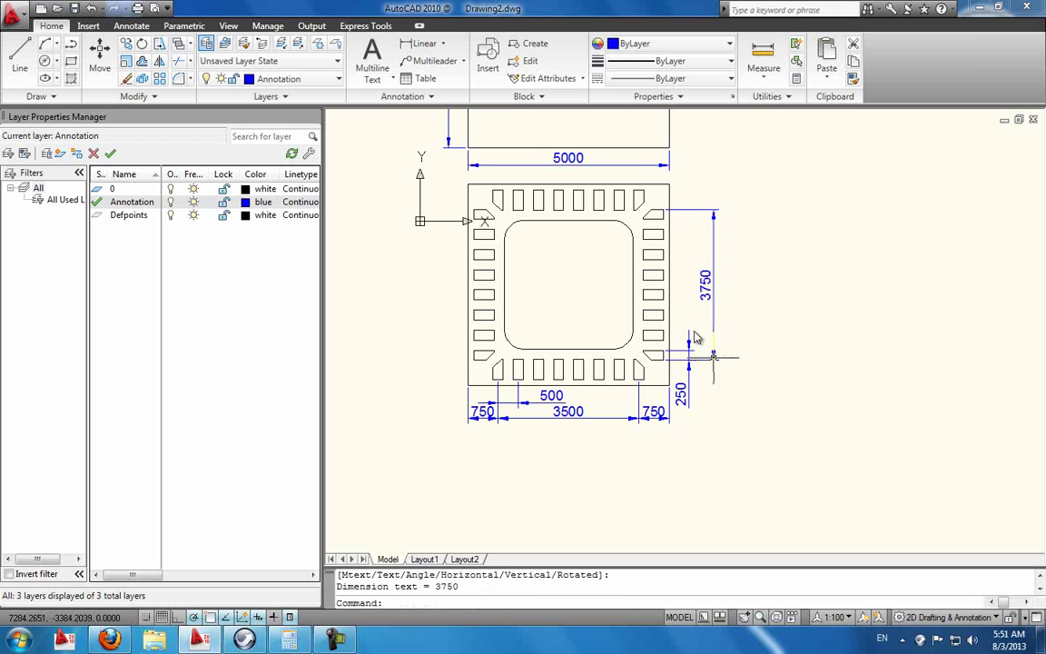
click(700, 354)
click(700, 360)
key(Escape)
key(Return)
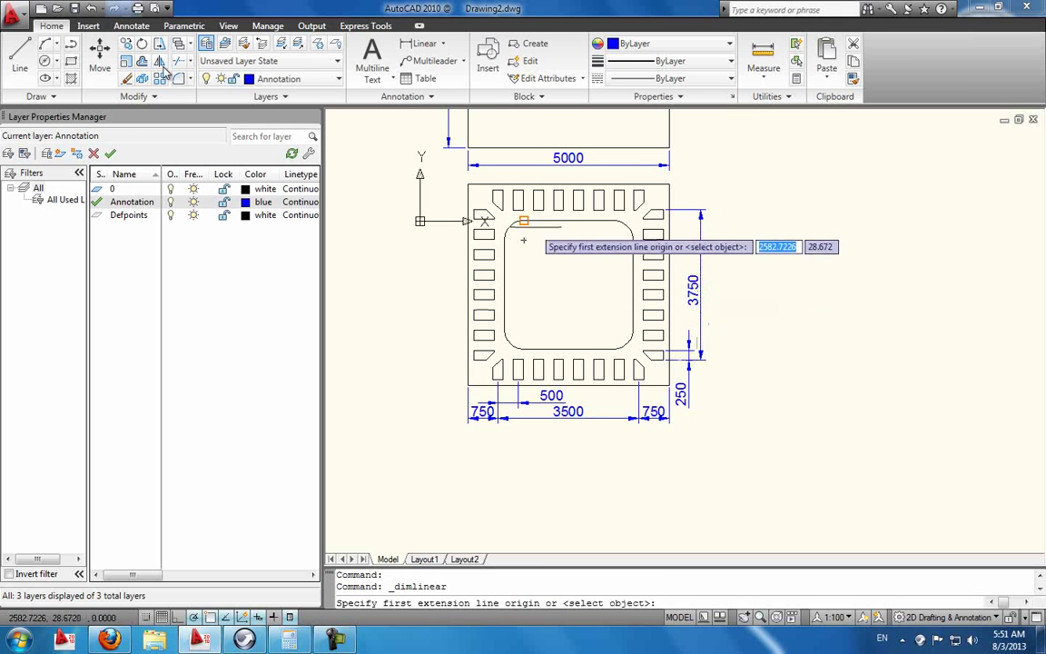
click(513, 221)
click(514, 347)
click(449, 343)
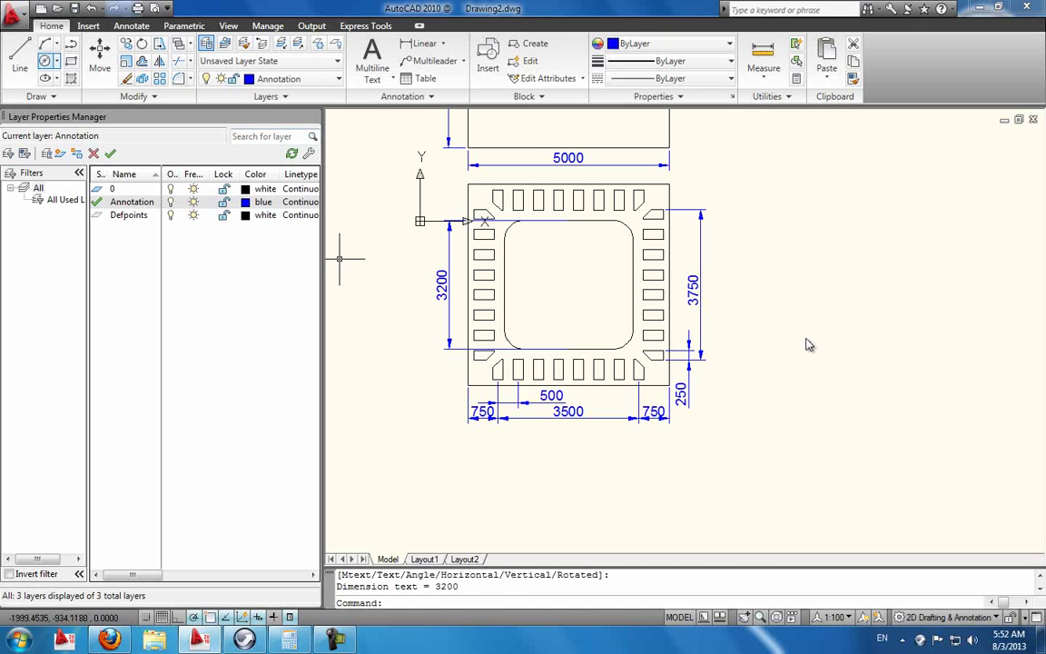
Step: Draw a small 250-diameter circle to the left of the footprint
text(c)
key(Return)
click(380, 302)
text(d)
key(Return)
click(386, 309)
click(378, 298)
click(387, 234)
key(Escape)
Step: Make layer 0 current and draw two 275 construction lines from the package's lower-left corner
click(290, 79)
click(238, 94)
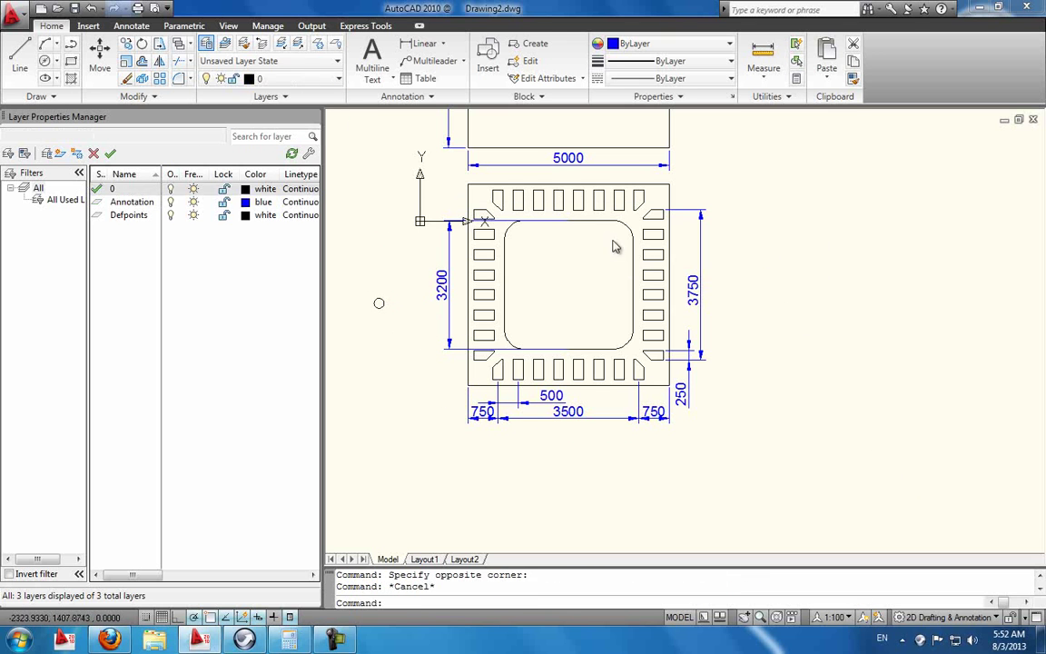
click(468, 385)
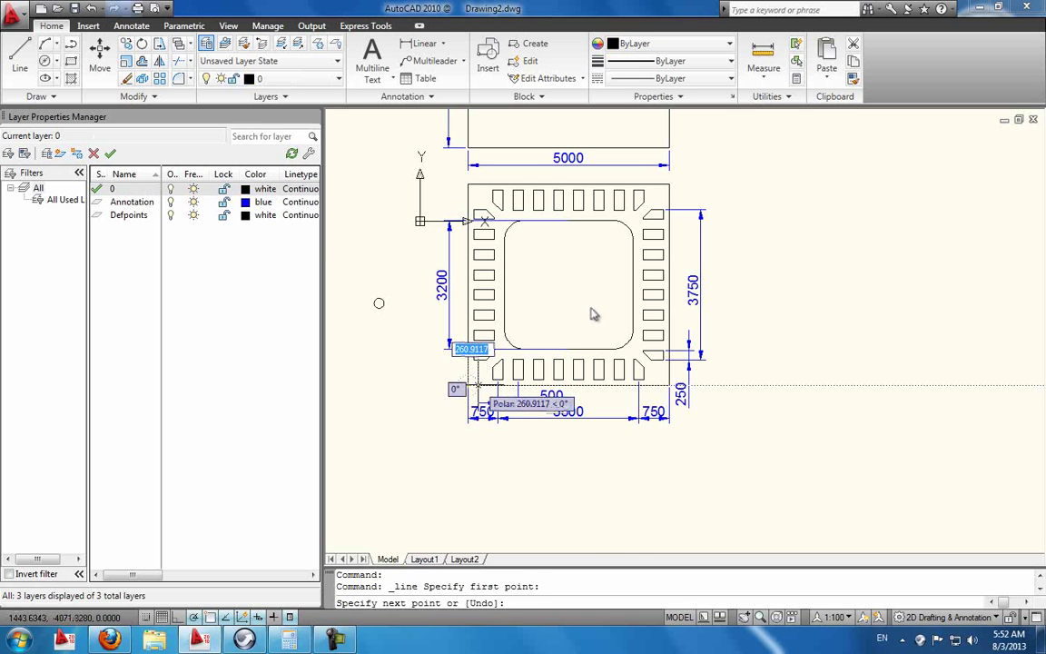
key(Return)
key(Escape)
click(460, 332)
click(390, 380)
key(Delete)
click(481, 385)
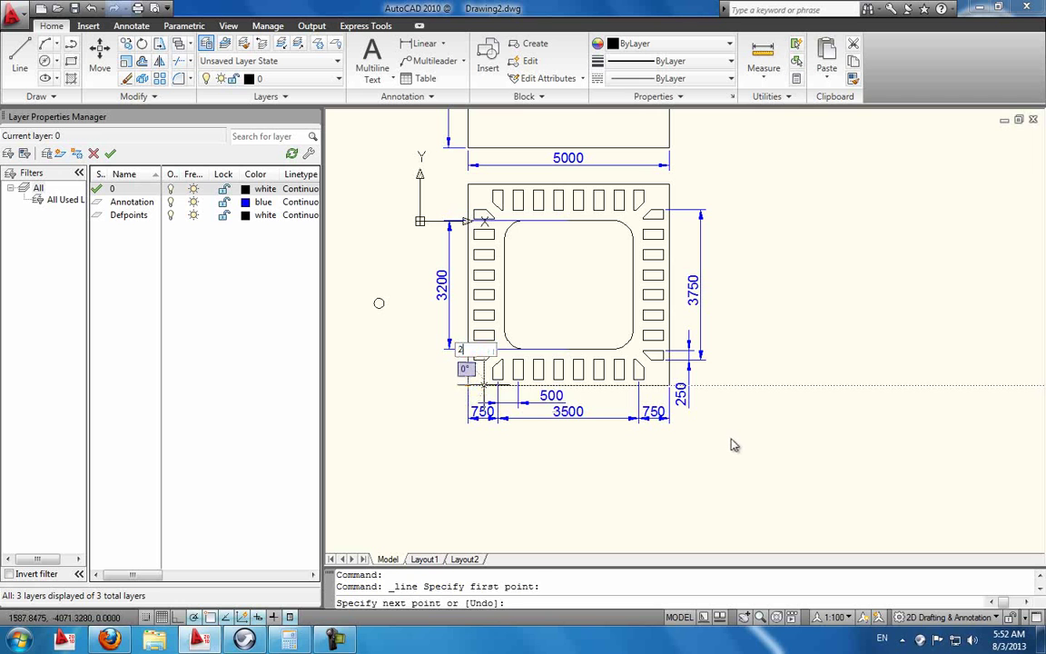
text(75)
key(Return)
text(75)
key(Return)
key(Return)
Step: Move the small circle to the lower-left pad corner and erase the construction lines
click(374, 303)
click(100, 59)
click(379, 302)
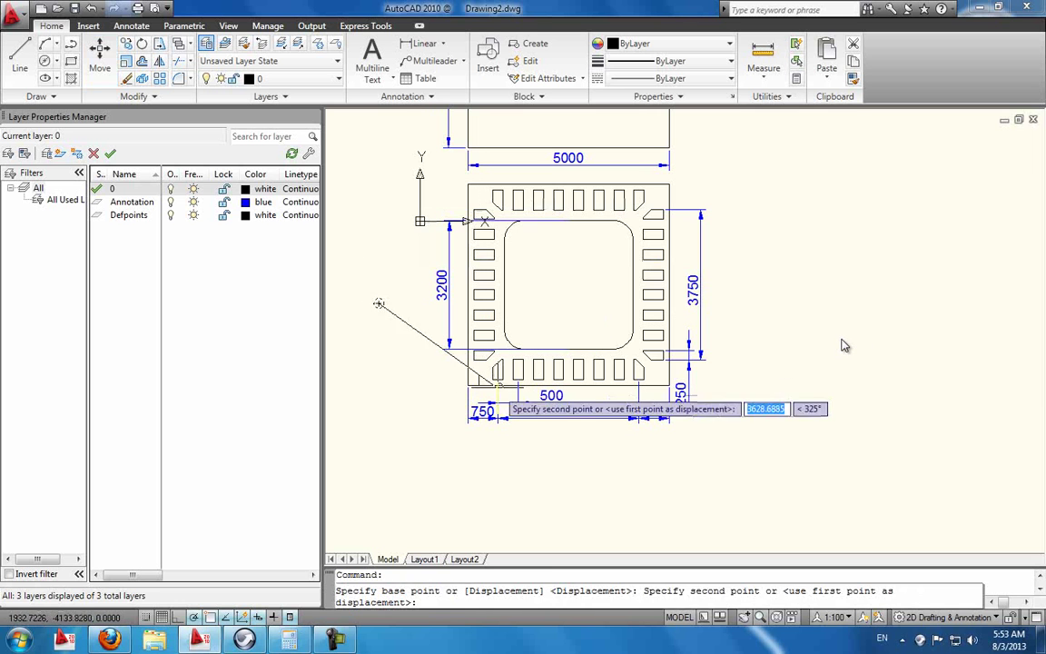
click(479, 375)
click(859, 361)
click(446, 376)
key(Escape)
key(Delete)
Step: On the Annotation layer, add a 'Pin #1 Indicator' multileader pointing at the circle
click(434, 61)
double_click(128, 215)
click(467, 386)
key(Escape)
double_click(131, 201)
click(434, 61)
click(479, 375)
click(414, 372)
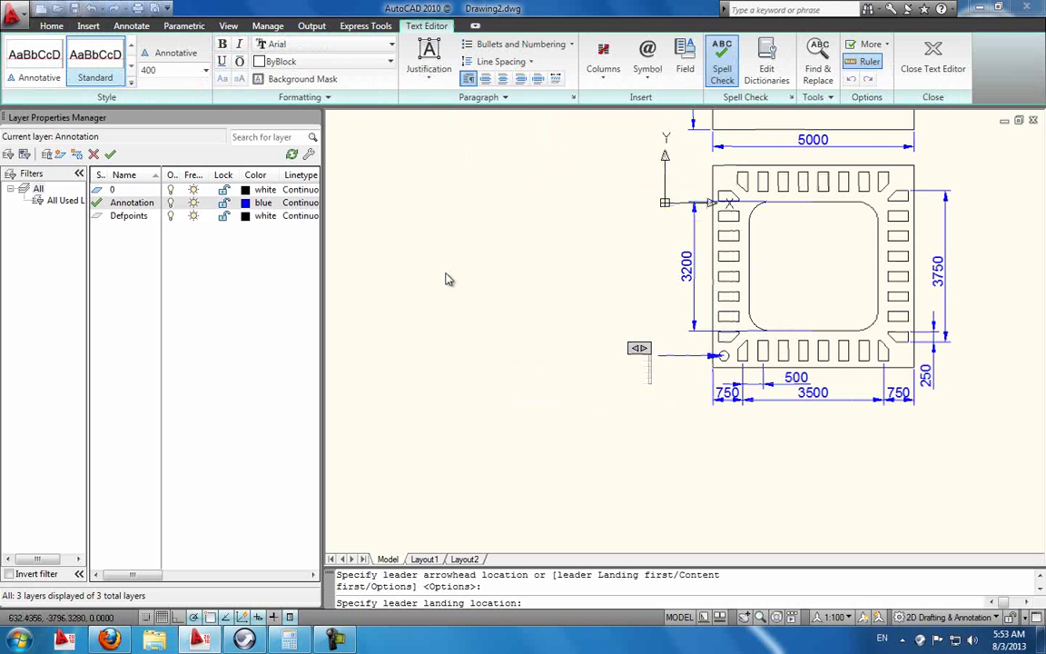
text(Pin #1 Indicator)
click(567, 294)
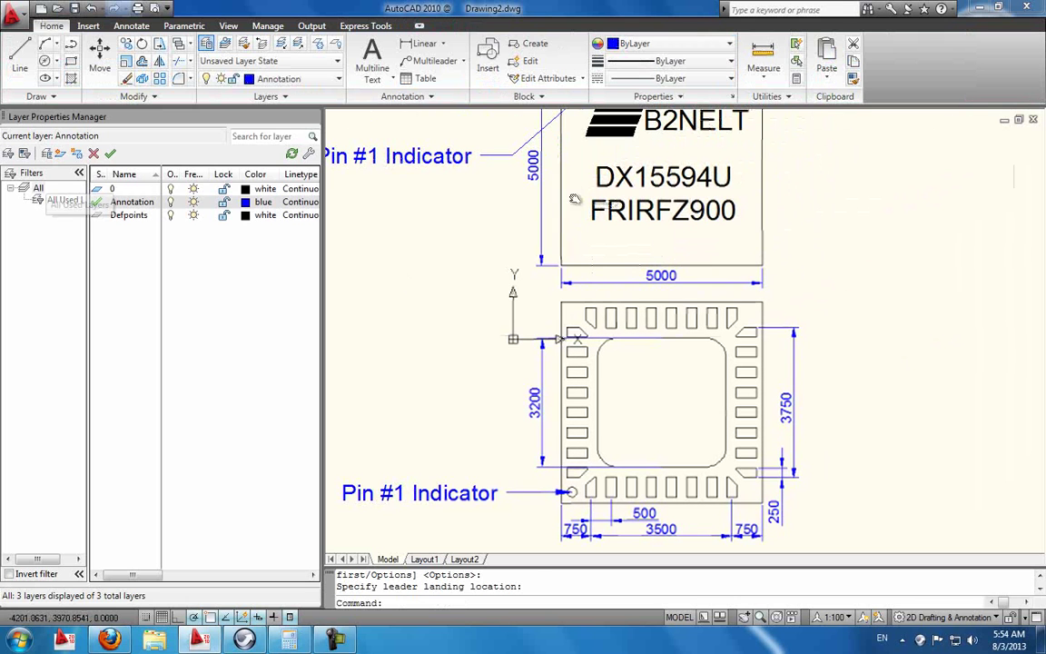
Step: Place single-line text labels near the footprint at the default height
click(373, 79)
click(400, 128)
click(425, 334)
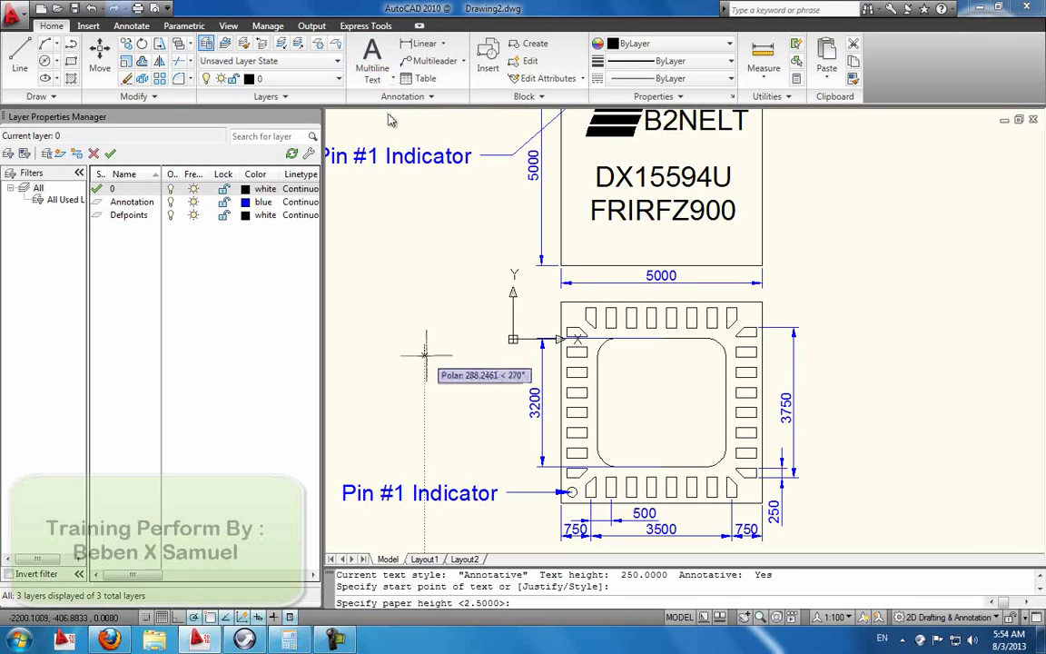
key(Return)
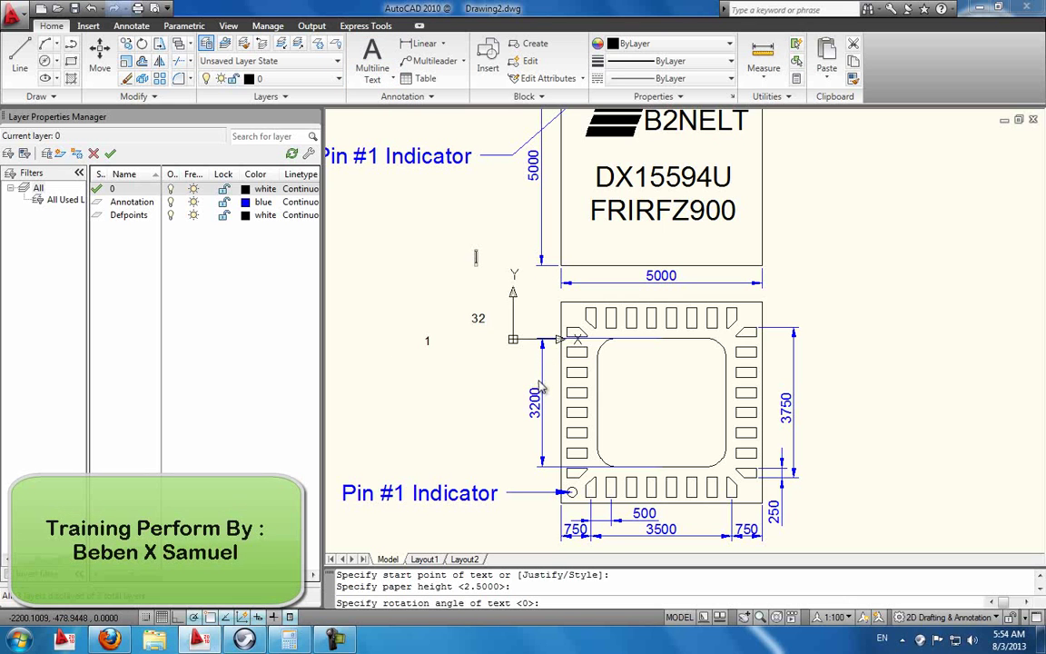
key(Return)
click(377, 261)
key(Return)
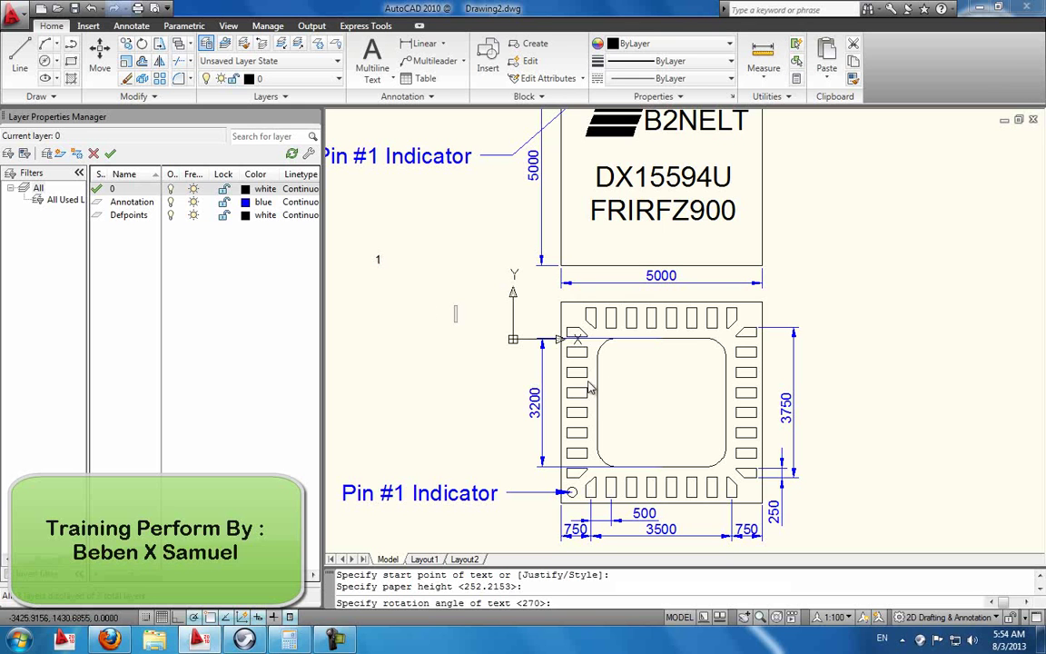
Step: Erase the misplaced 32 text and other stray text, then check the part-number text
middle_click(460, 302)
middle_click(459, 302)
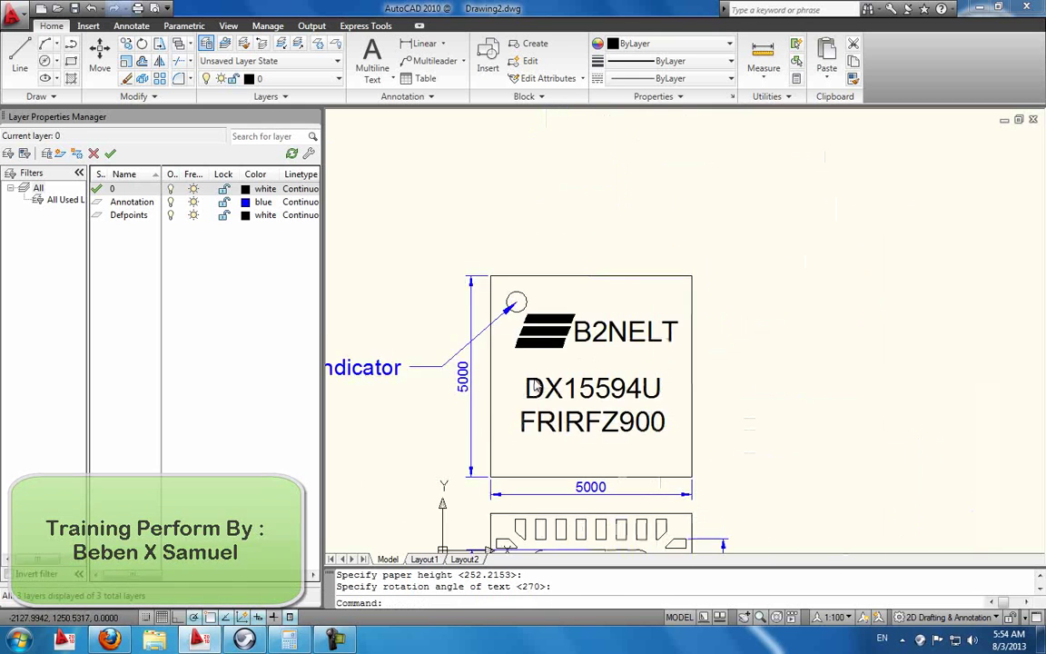
click(600, 181)
key(Delete)
click(631, 181)
click(584, 304)
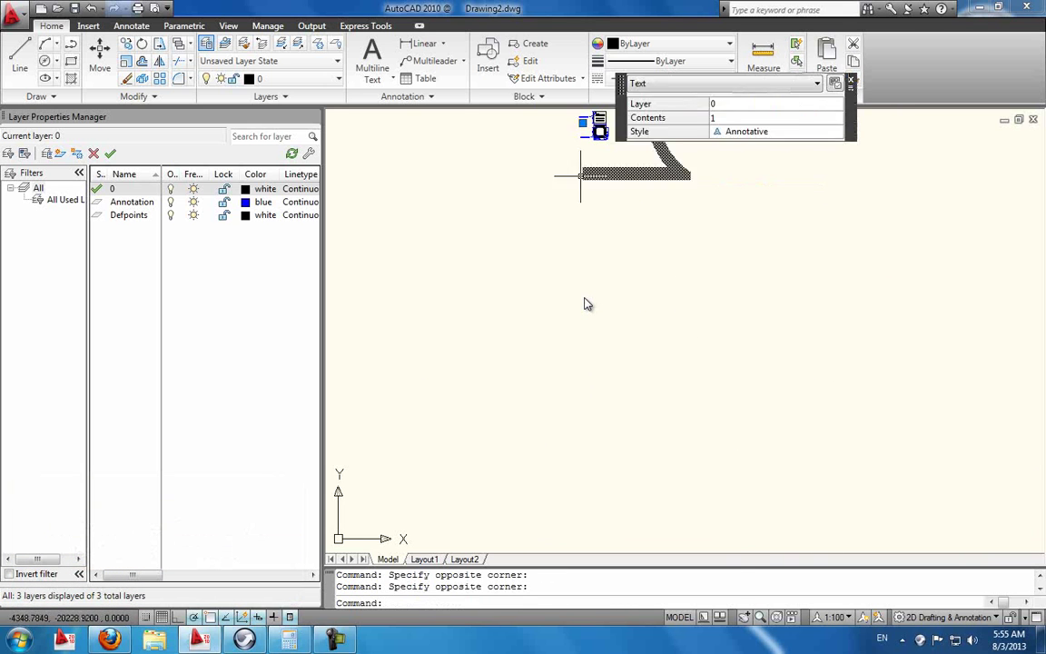
key(Delete)
middle_click(585, 304)
middle_click(585, 305)
click(479, 150)
key(Escape)
click(690, 250)
key(Escape)
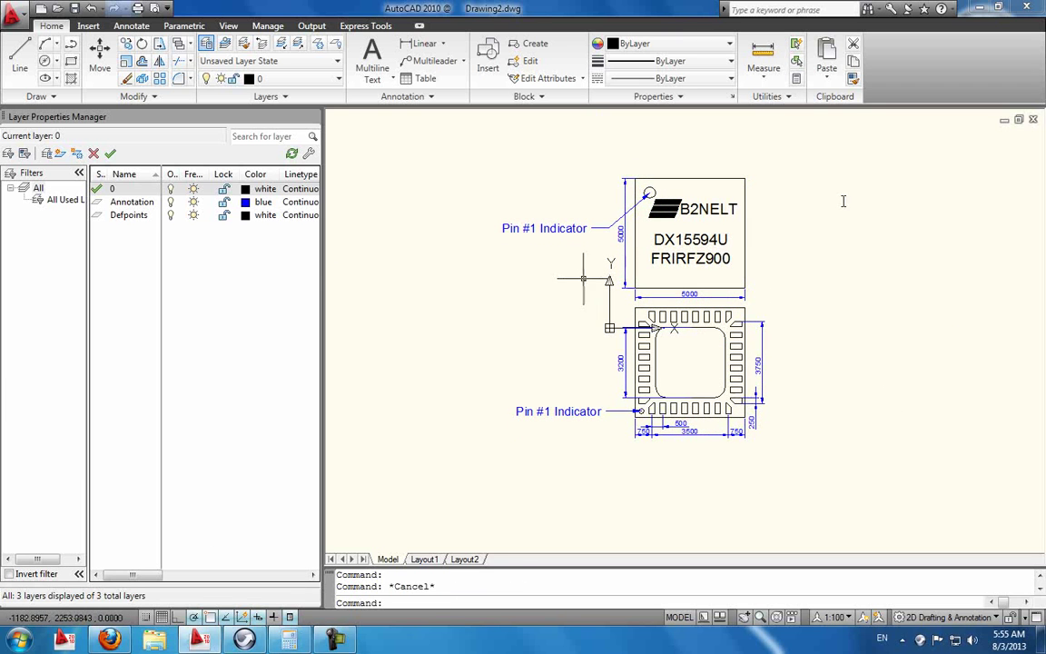
middle_click(842, 201)
middle_click(842, 201)
Step: Set the annotation styles to Standard text, ISO-25 dimension and Standard leader
click(402, 96)
click(506, 99)
click(502, 217)
click(507, 134)
click(427, 154)
Step: Add another single-line text label with DT at the default height and 270° rotation
text(dt)
key(Return)
click(426, 318)
key(Return)
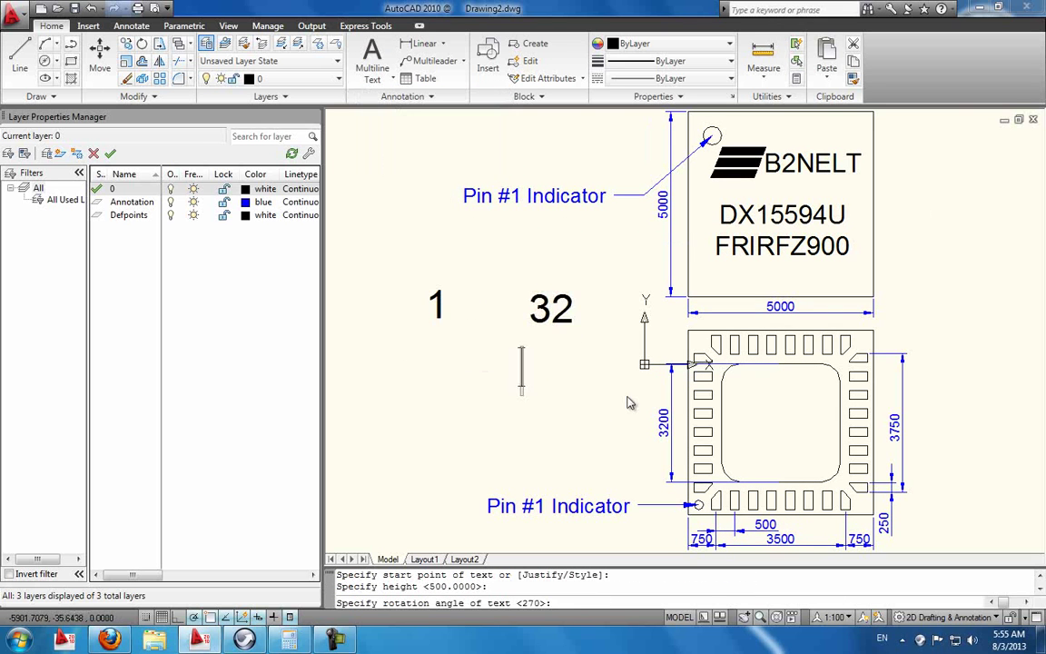
key(Return)
Step: Change the height of the 1 and 32 labels to 250
click(627, 405)
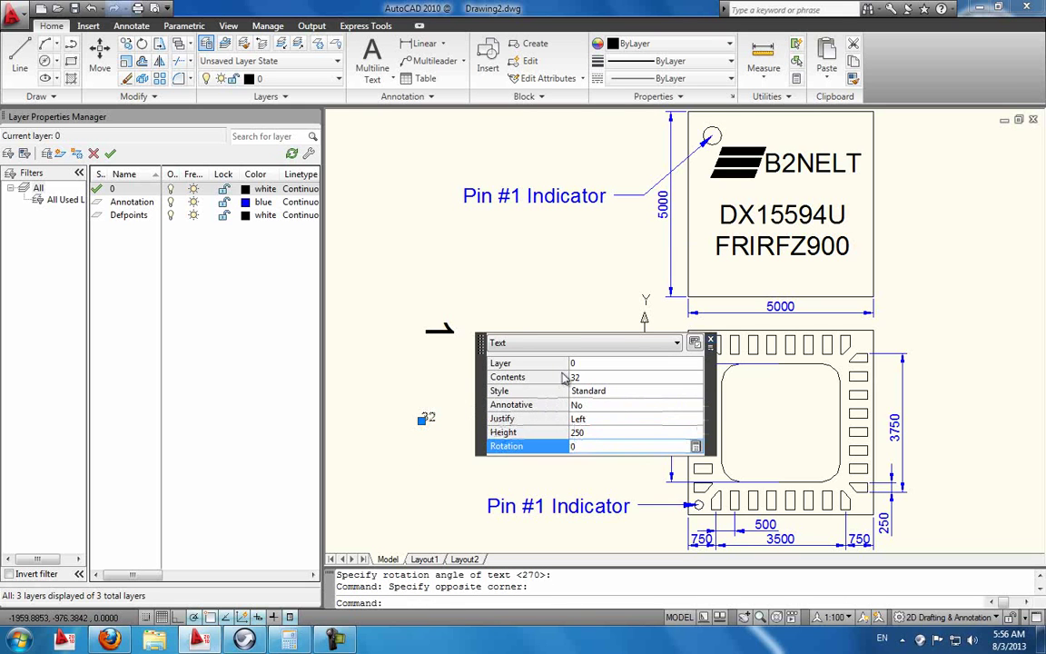
drag(408, 304, 563, 377)
click(618, 275)
text(250)
key(Return)
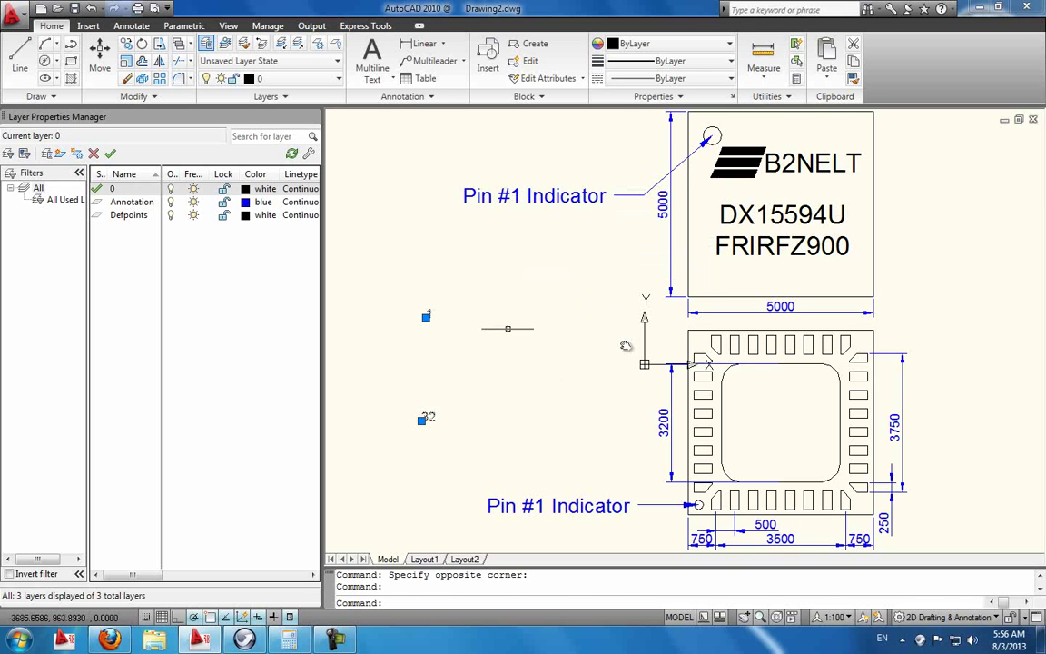
Step: Position the 1 and 32 labels beside the lower-left pads of the bottom footprint
click(432, 315)
click(680, 491)
click(427, 420)
click(707, 514)
text(z)
key(Return)
click(633, 355)
click(908, 544)
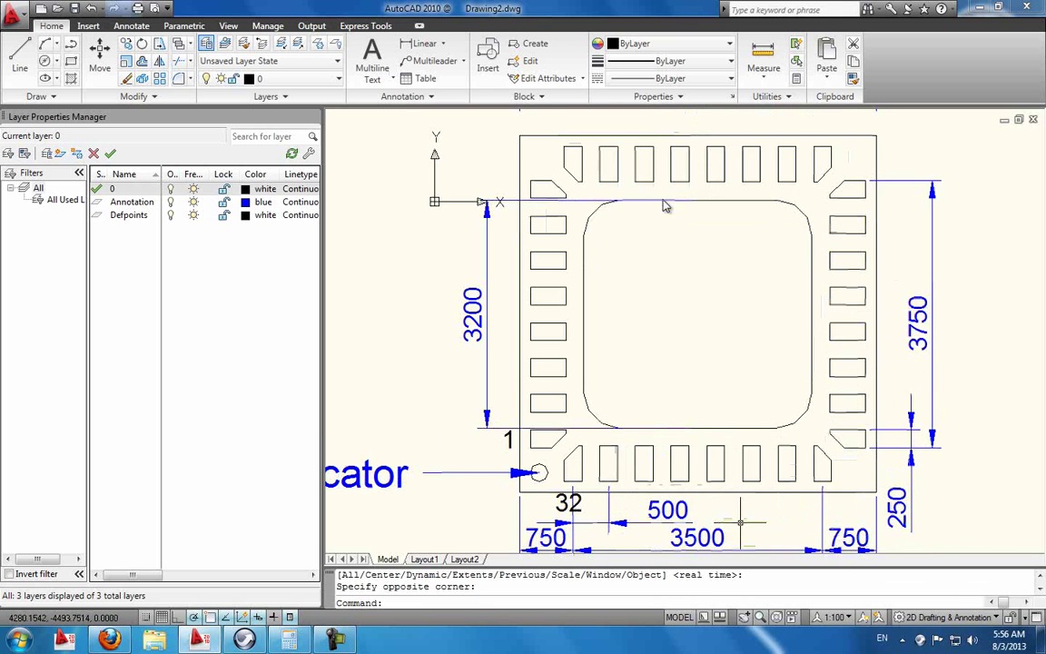
click(556, 406)
click(559, 409)
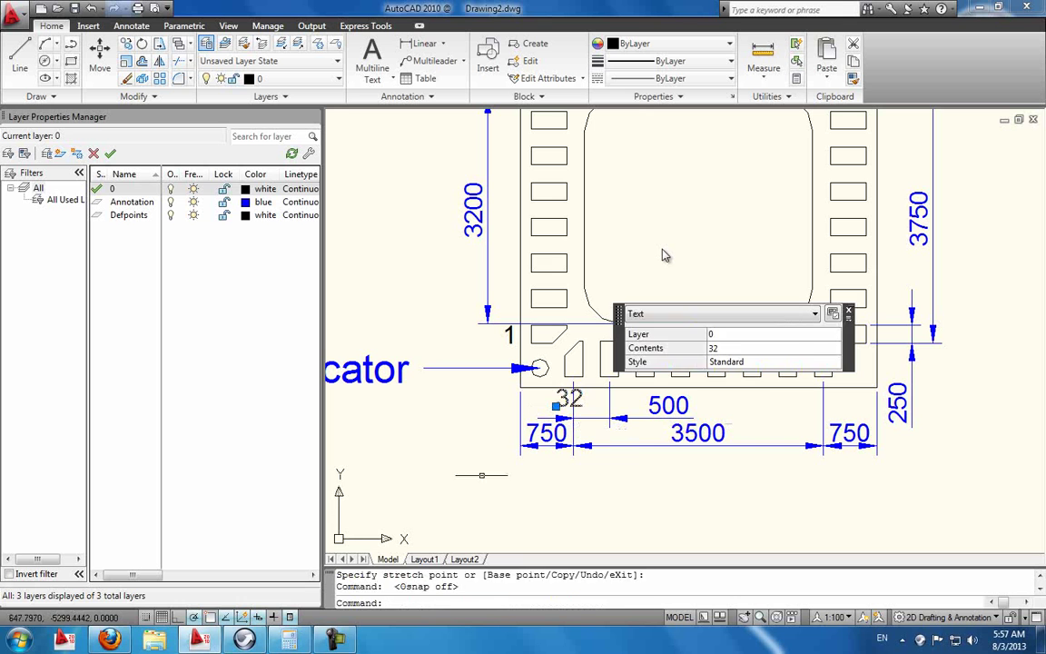
key(Escape)
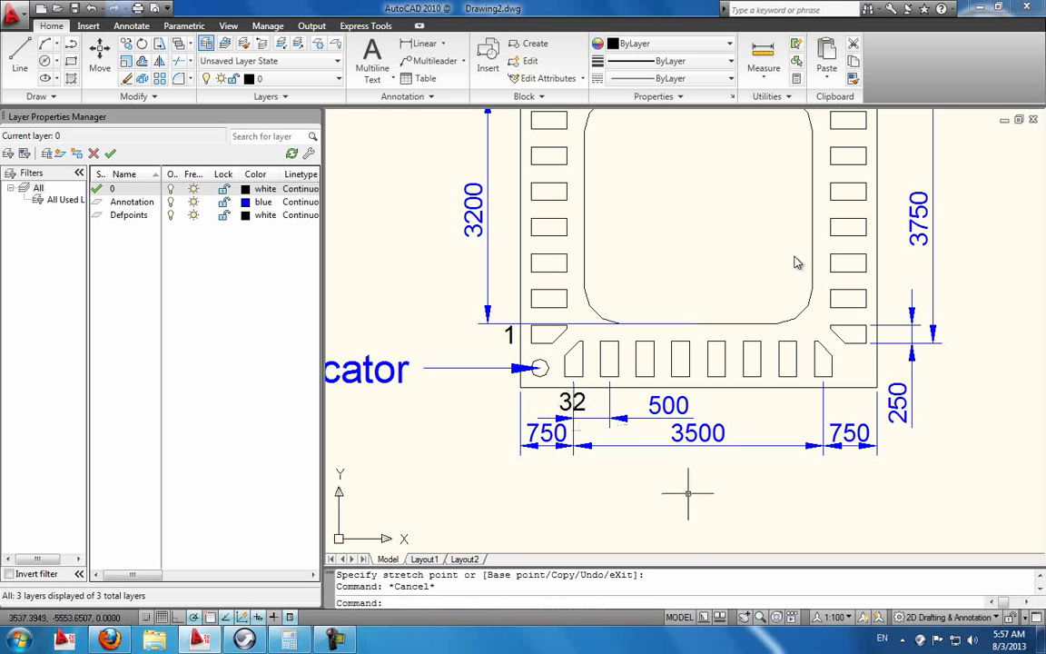
middle_click(667, 284)
Step: Write the single-line text 'Top View' above the chip's top view
scroll(668, 284, up, 2)
middle_drag(667, 285, 649, 326)
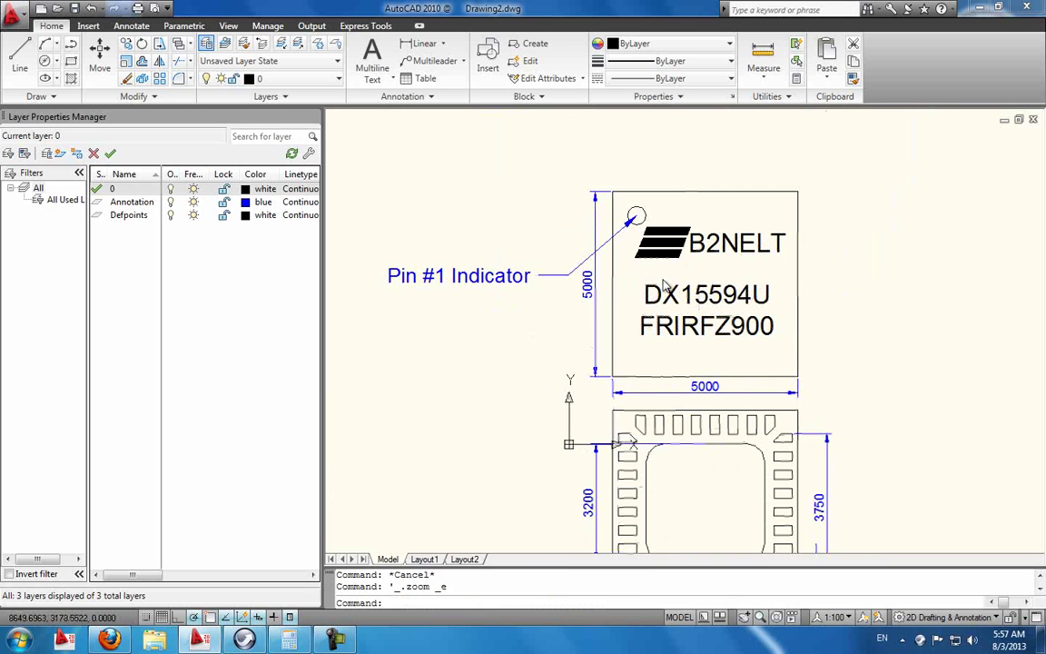
click(373, 79)
click(381, 118)
click(649, 191)
key(Return)
text(0)
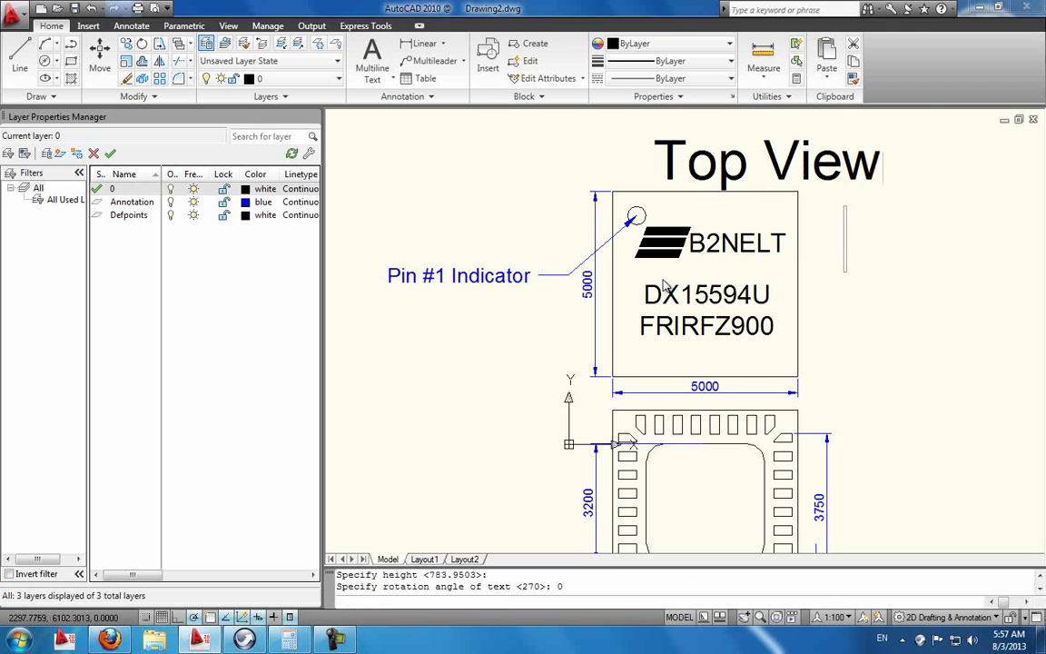
key(Return)
key(Return)
Step: Set the Top View title height to 750 and position it over the chip
click(654, 179)
click(596, 178)
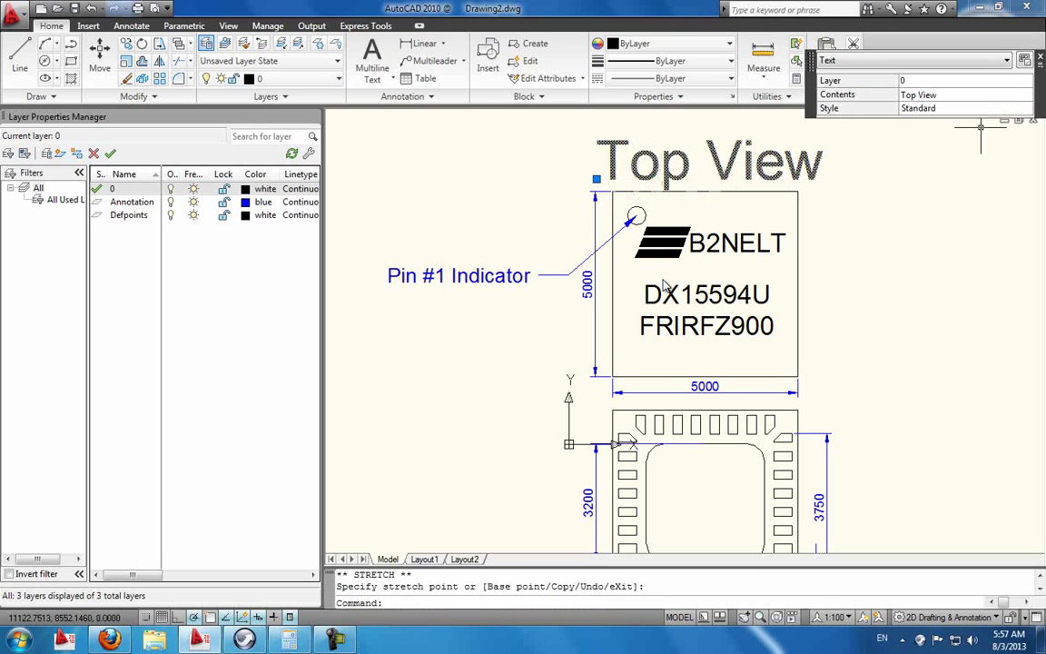
click(908, 173)
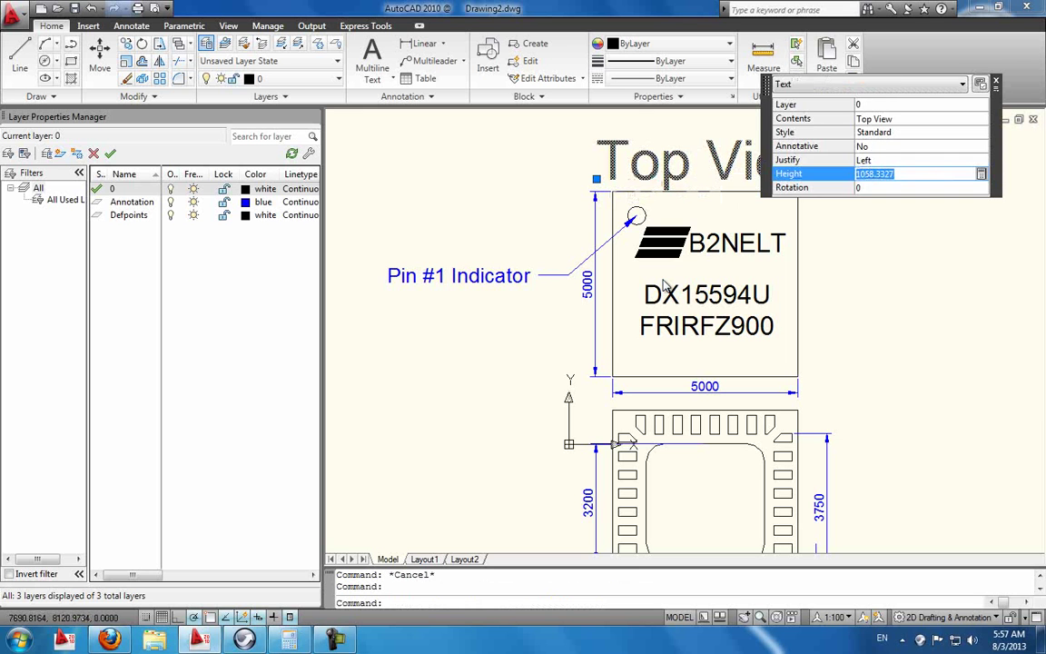
click(908, 160)
click(596, 179)
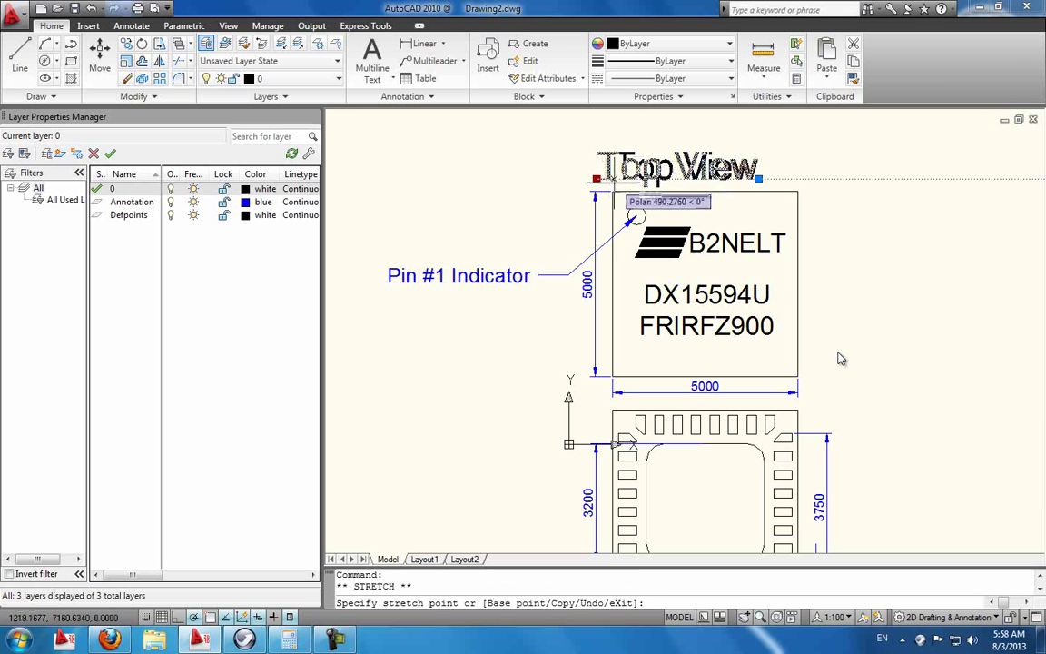
key(Escape)
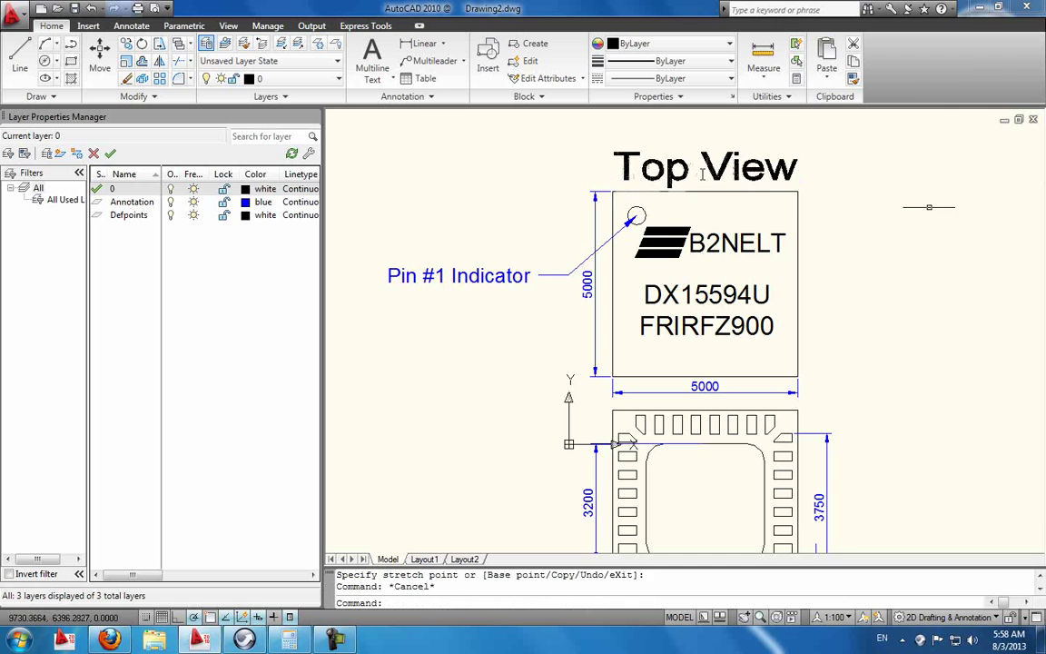
middle_drag(779, 412, 778, 315)
middle_click(778, 315)
Step: Copy the Top View title to below the bottom view with COPY
text(co)
key(Return)
click(772, 132)
key(Return)
click(738, 136)
middle_drag(737, 545, 756, 395)
click(756, 439)
key(Escape)
Step: Change the copied title's wording to 'Bottom View'
double_click(740, 424)
text(Bottom)
key(ctrl+z)
text(Bottom)
key(Return)
middle_drag(682, 167, 636, 275)
middle_click(635, 275)
middle_click(636, 275)
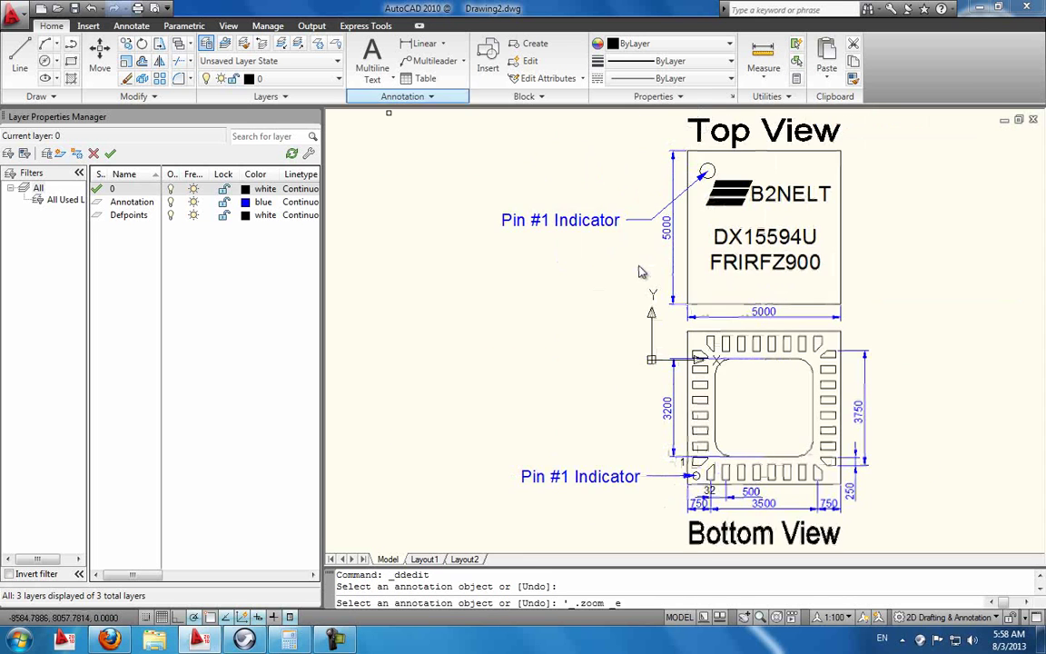
Step: Save the drawing as Integrated Circuit.dwg on drive D
key(ctrl+s)
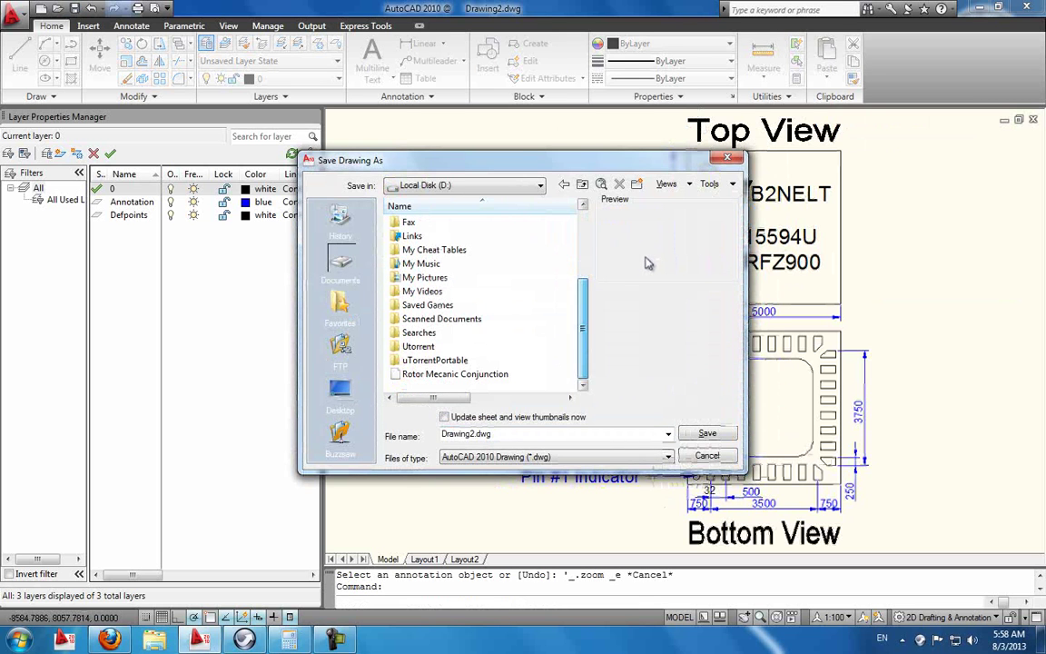
text(Integrated Circui)
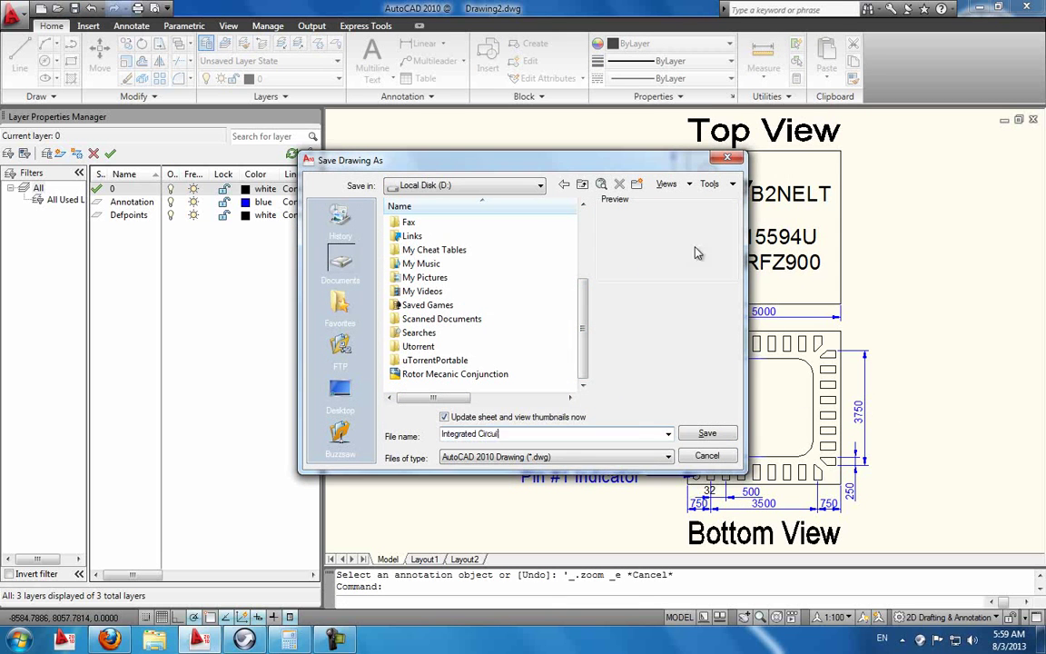
key(Return)
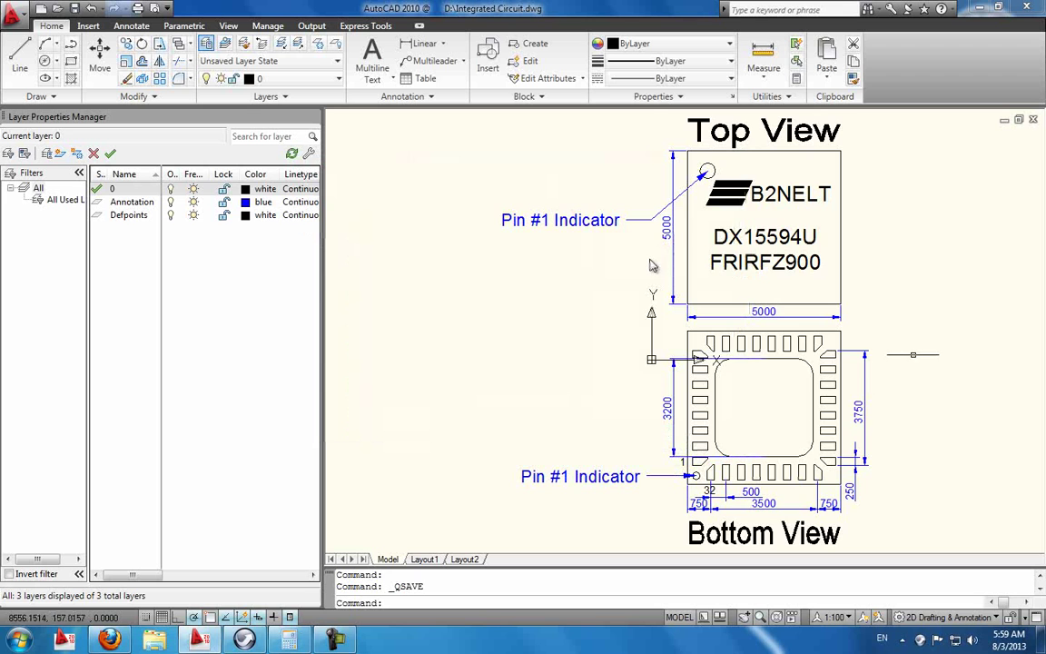
middle_drag(923, 341, 779, 315)
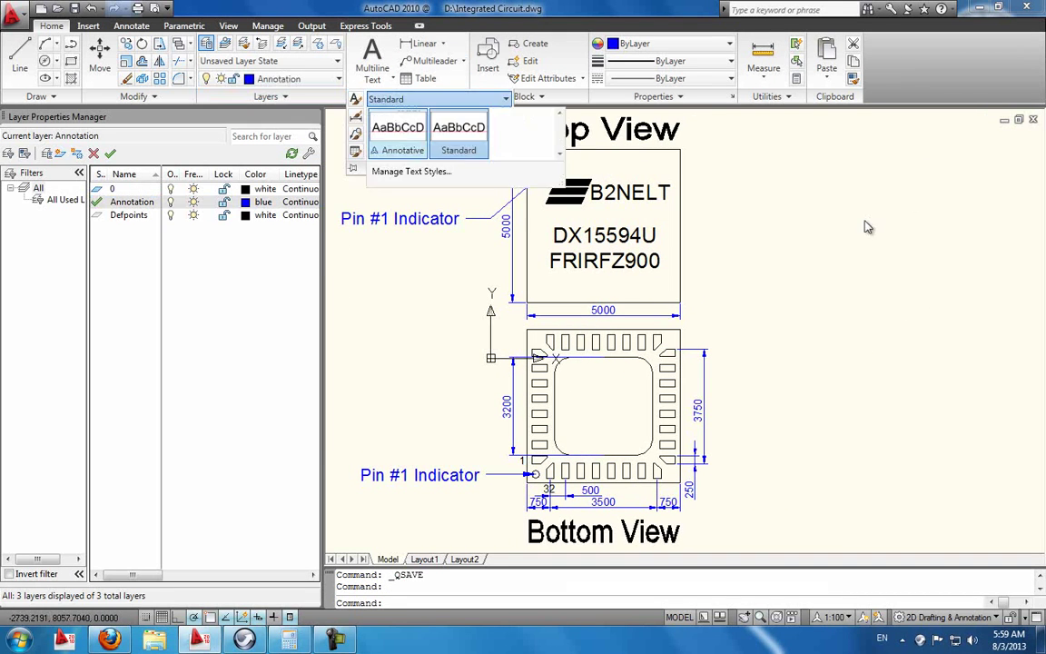
Step: Place a 'Central Heat Sink Area' leader with its arrow in the central pad, landing up-right
click(606, 399)
click(719, 315)
text(Central Heat Sink Area)
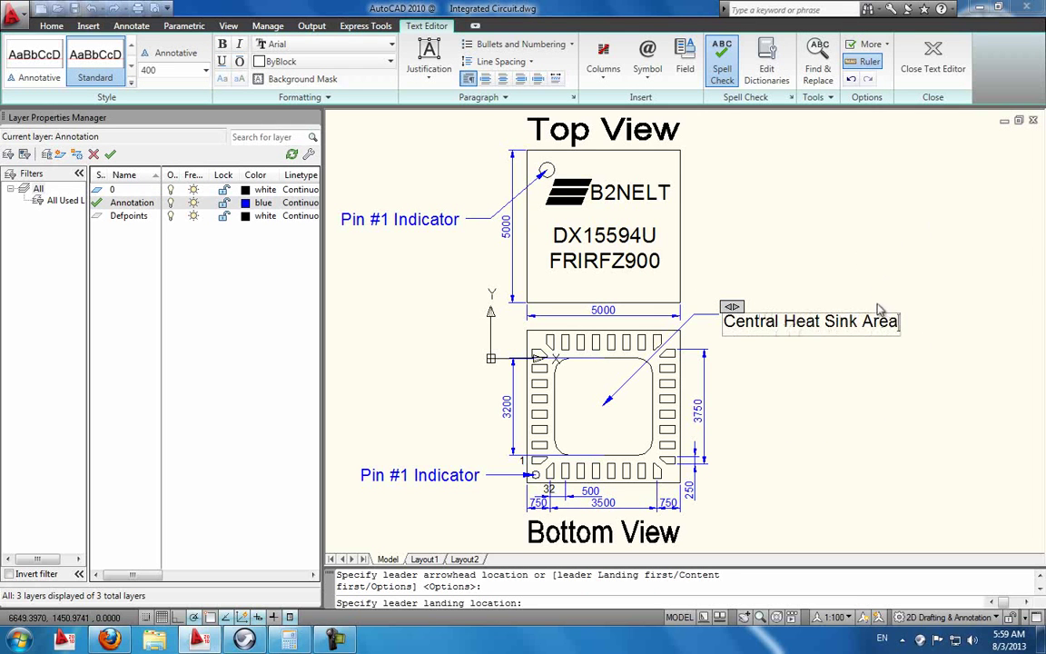
key(Escape)
key(Return)
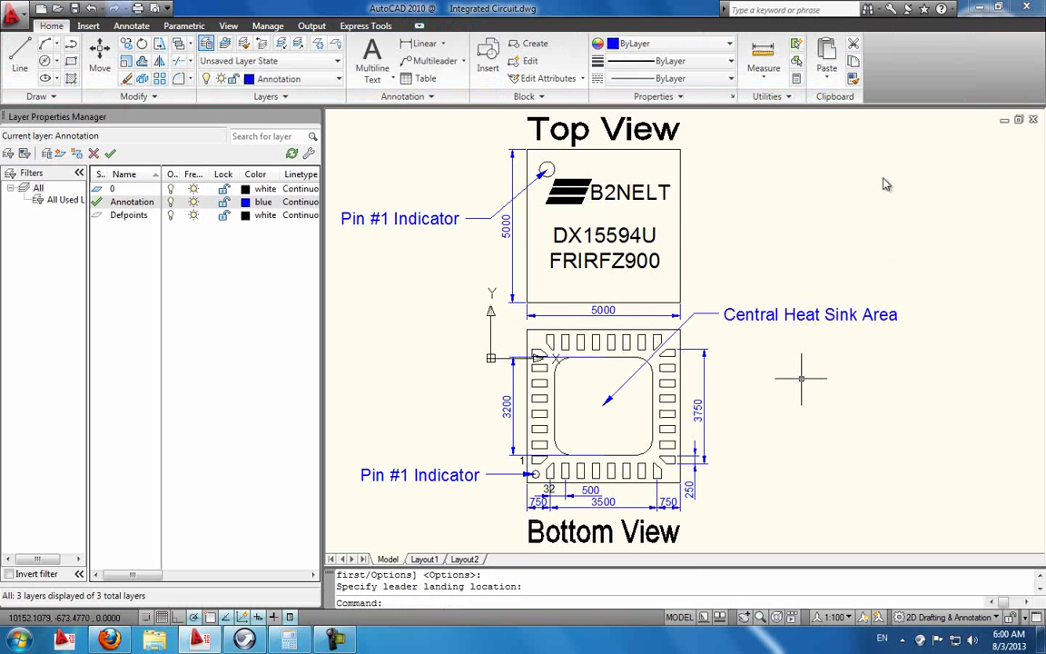
Step: Start a linear dimension, cancel it, and zoom out to the whole drawing
mouse_move(910, 140)
middle_down()
mouse_move(978, 146)
mouse_move(953, 146)
middle_up()
text(dli)
key(Return)
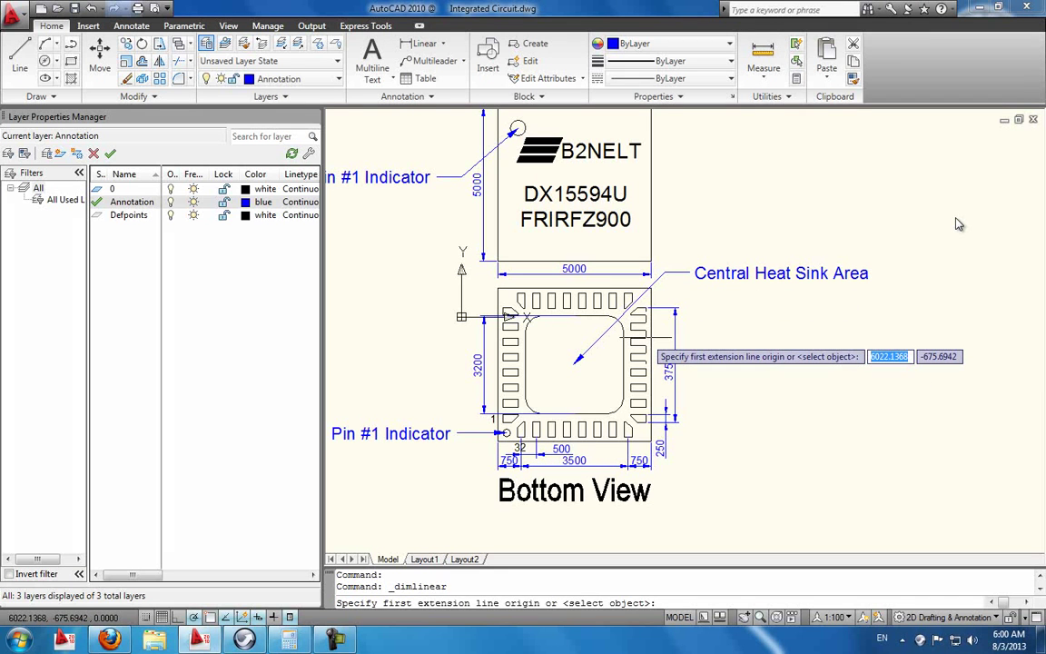
key(Escape)
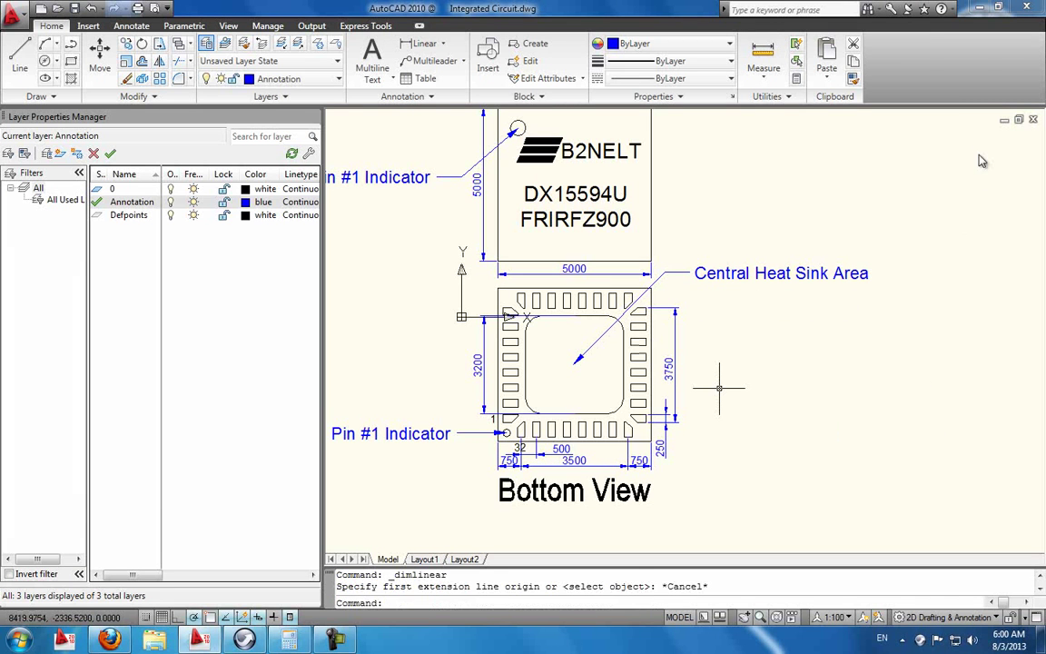
middle_click(777, 265)
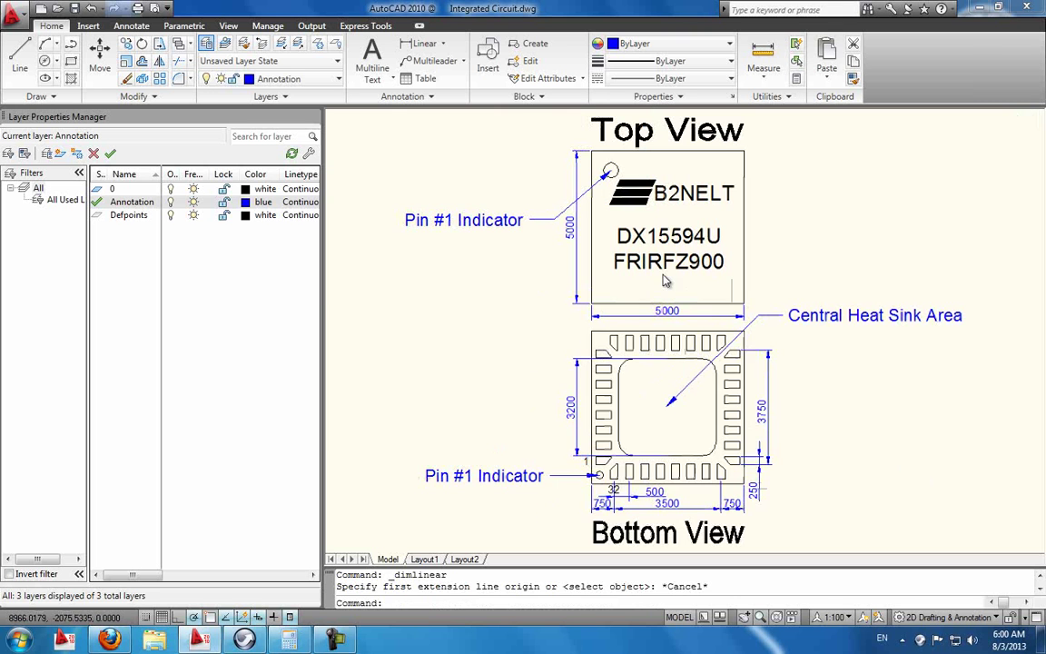
Step: Start HATCH and pick inside the central heat-sink pad as the area
text(h)
key(Return)
click(245, 105)
double_click(112, 188)
key(Return)
Step: Try a diagonal pattern from the Hatch Pattern Palette and preview it in the pad
click(197, 239)
click(197, 218)
click(243, 218)
scroll(686, 323, down, 4)
scroll(685, 322, down, 6)
scroll(685, 322, down, 2)
scroll(687, 318, up, 2)
double_click(433, 286)
click(89, 544)
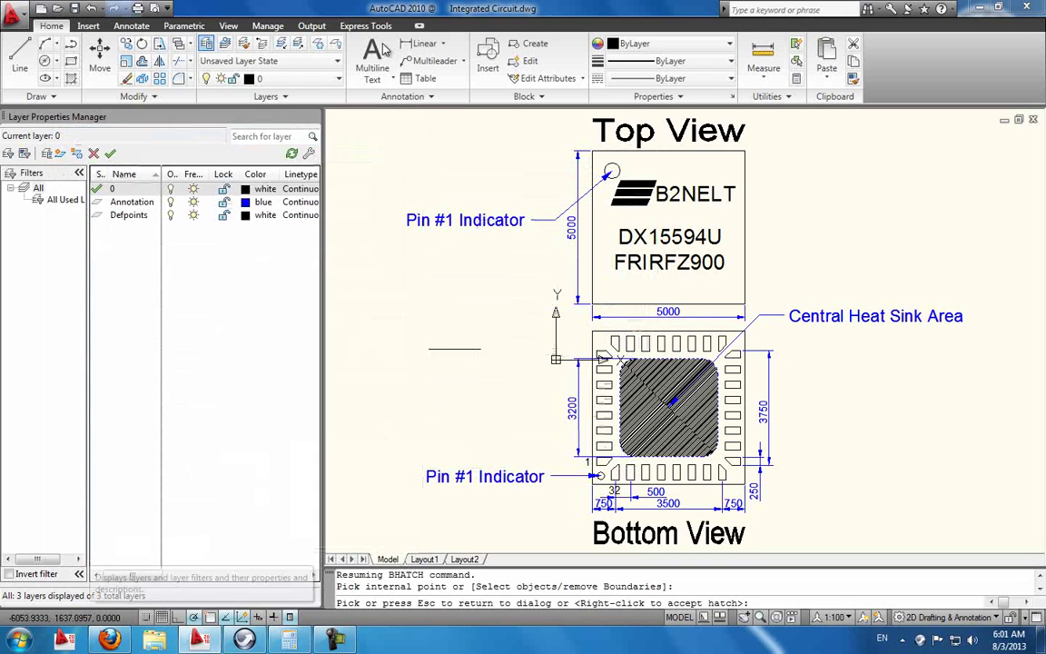
key(Escape)
Step: Try JIS_LC_8 at scale 0.5, then ANSI31, previewing the pad hatch
click(243, 218)
scroll(524, 300, down, 10)
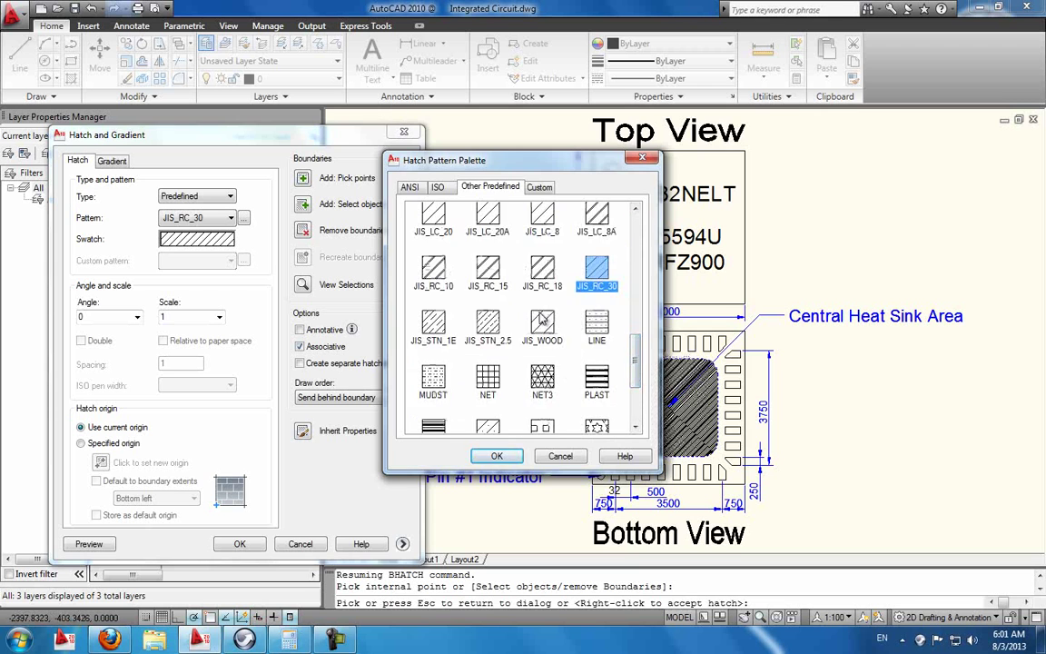
double_click(542, 218)
click(219, 317)
click(173, 333)
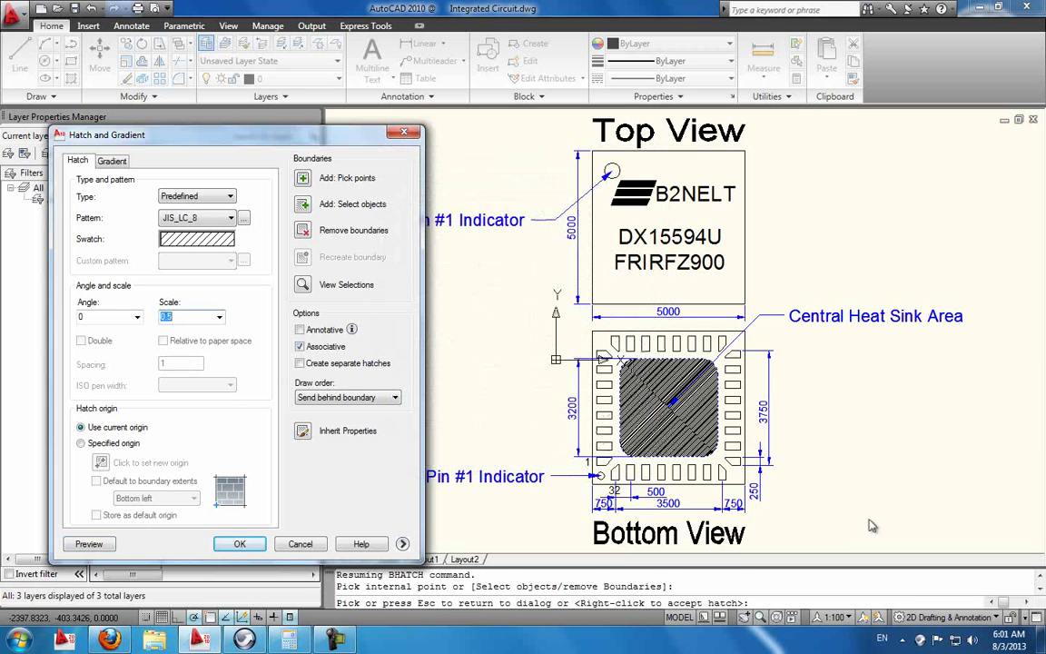
click(89, 544)
key(Escape)
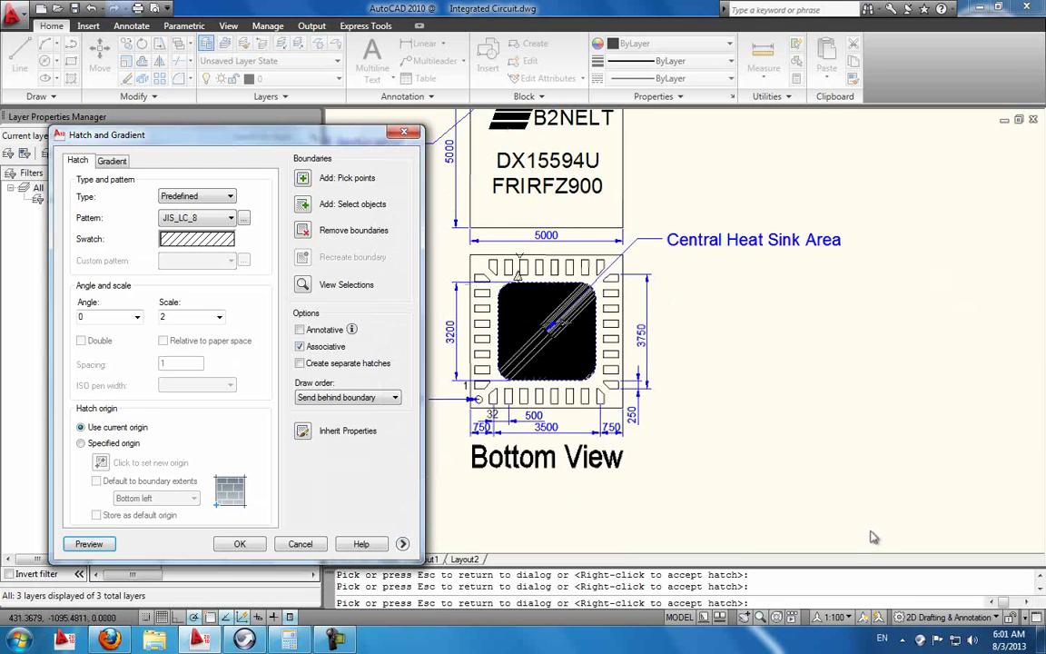
key(ctrl+shift+Tab)
key(ctrl+shift+Tab)
key(Return)
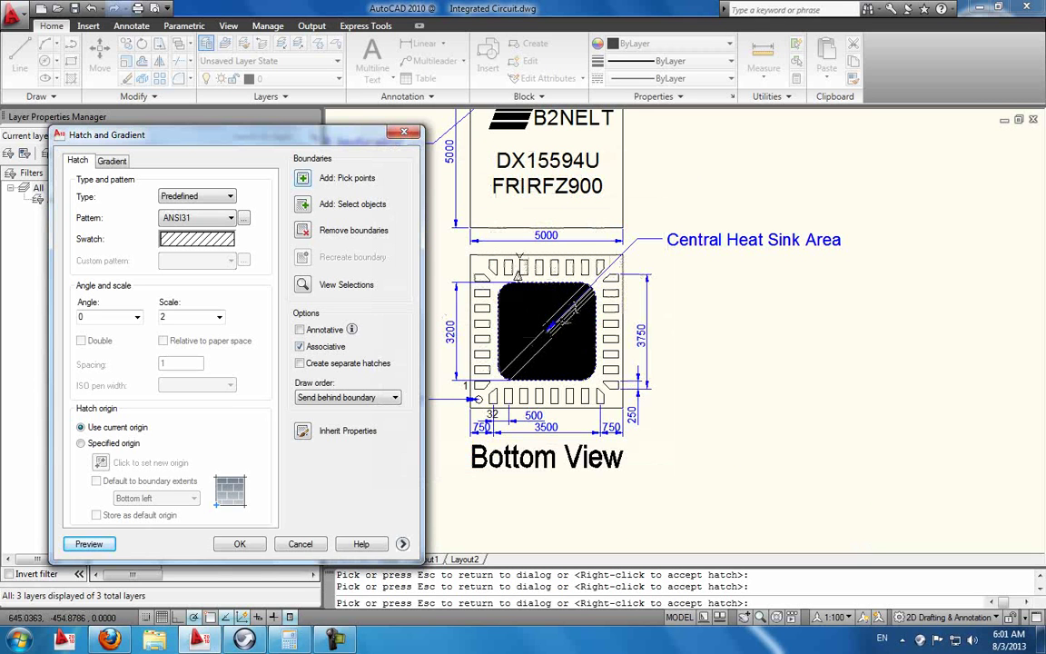
text(1)
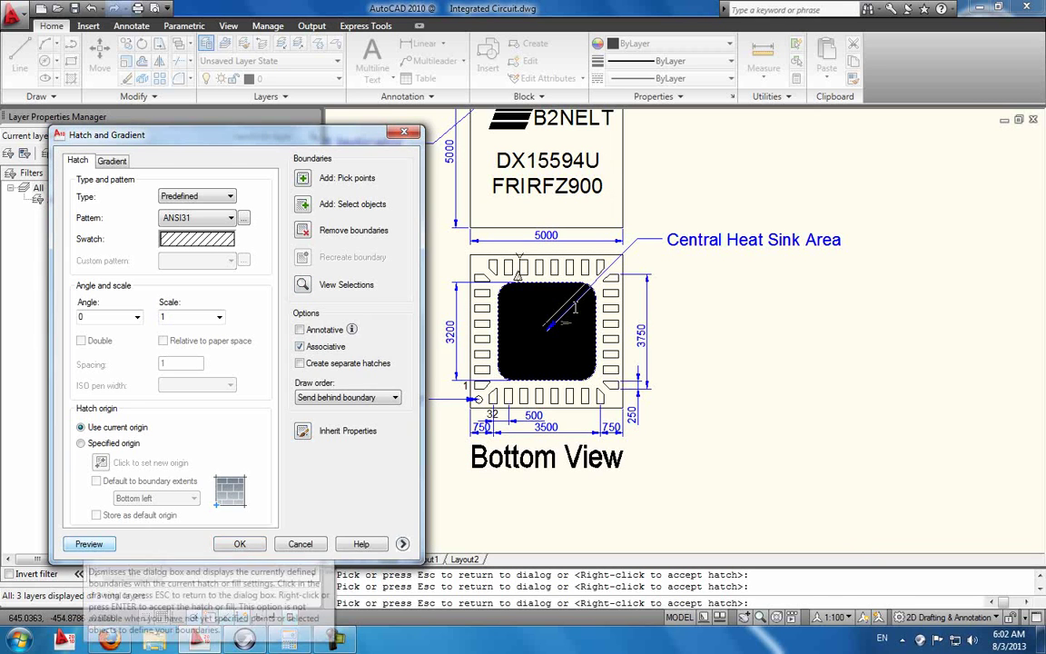
key(Escape)
key(Escape)
Step: Zoom in on the central pad and restart HATCH, picking inside the pad
click(556, 311)
click(574, 307)
key(F3)
key(Escape)
text(h)
key(Return)
click(575, 307)
key(Return)
Step: Preview the JIS_LC_20 pattern in the pad, also at a denser scale
click(198, 239)
click(230, 218)
click(243, 218)
drag(454, 128, 244, 233)
scroll(317, 390, down, 5)
double_click(232, 386)
click(89, 544)
key(Escape)
click(222, 306)
click(215, 392)
click(89, 544)
key(Escape)
Step: Apply a dotted hatch pattern to the pad, accept it, and save the drawing
click(112, 160)
click(78, 160)
click(231, 218)
click(243, 218)
scroll(318, 390, down, 5)
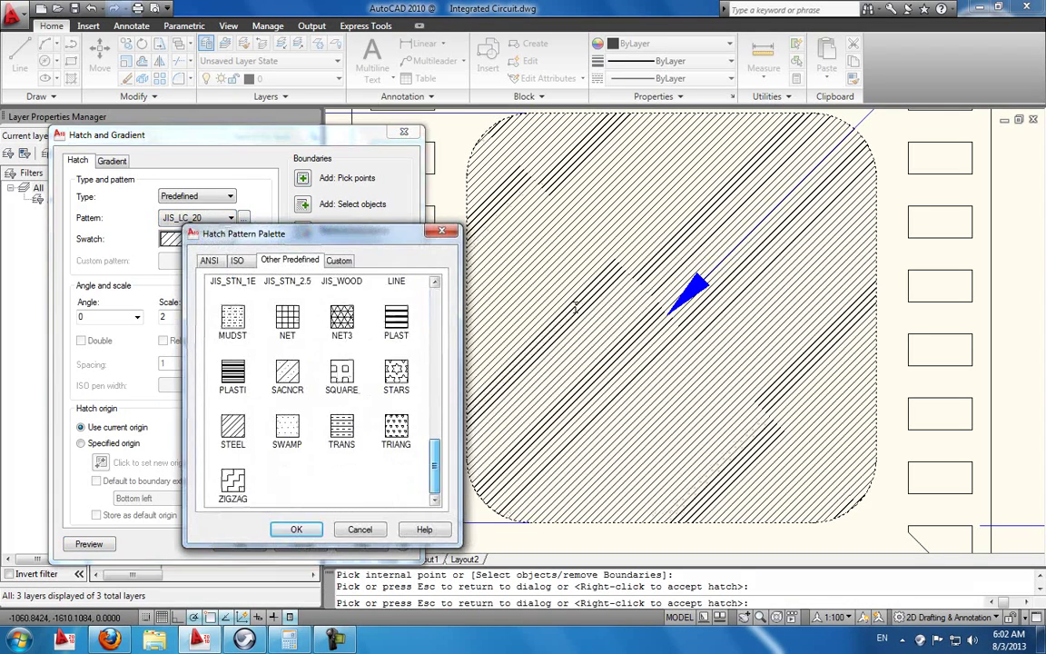
double_click(287, 427)
click(89, 544)
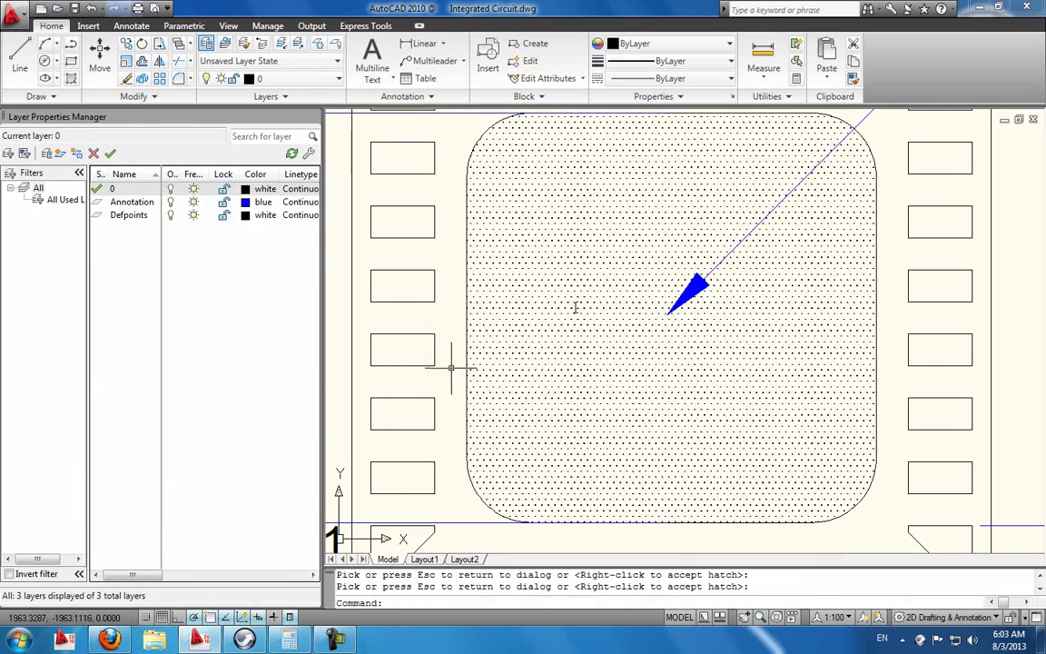
right_click(827, 227)
middle_click(826, 227)
click(75, 8)
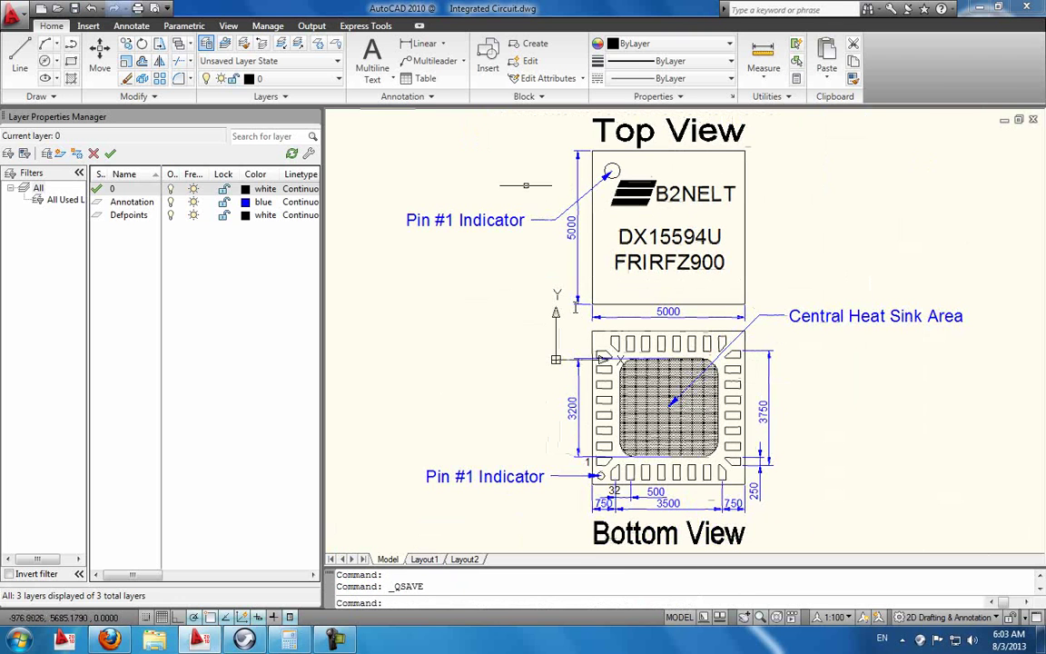
Step: Copy the Top View title to a spot right of the drawing
scroll(575, 307, down, 1)
scroll(792, 327, up, 1)
click(599, 125)
click(575, 307)
click(771, 271)
key(Escape)
double_click(795, 271)
text(Draw By : Beben X Samuel @2013)
key(Return)
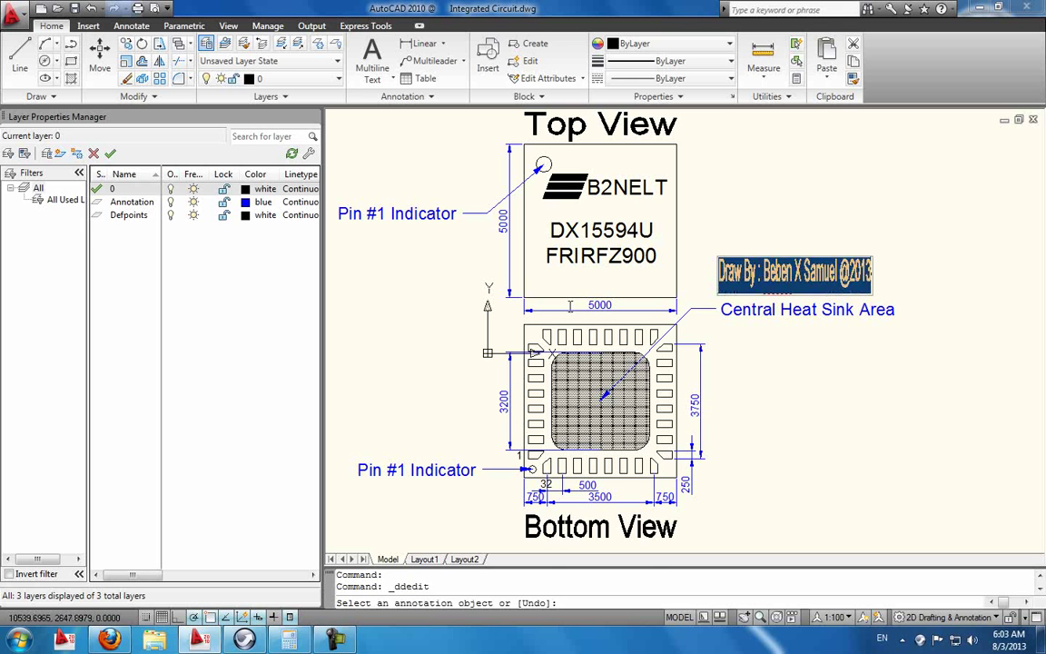
key(Escape)
Step: Turn the credit text vertical
text(m)
key(Return)
click(720, 272)
key(Return)
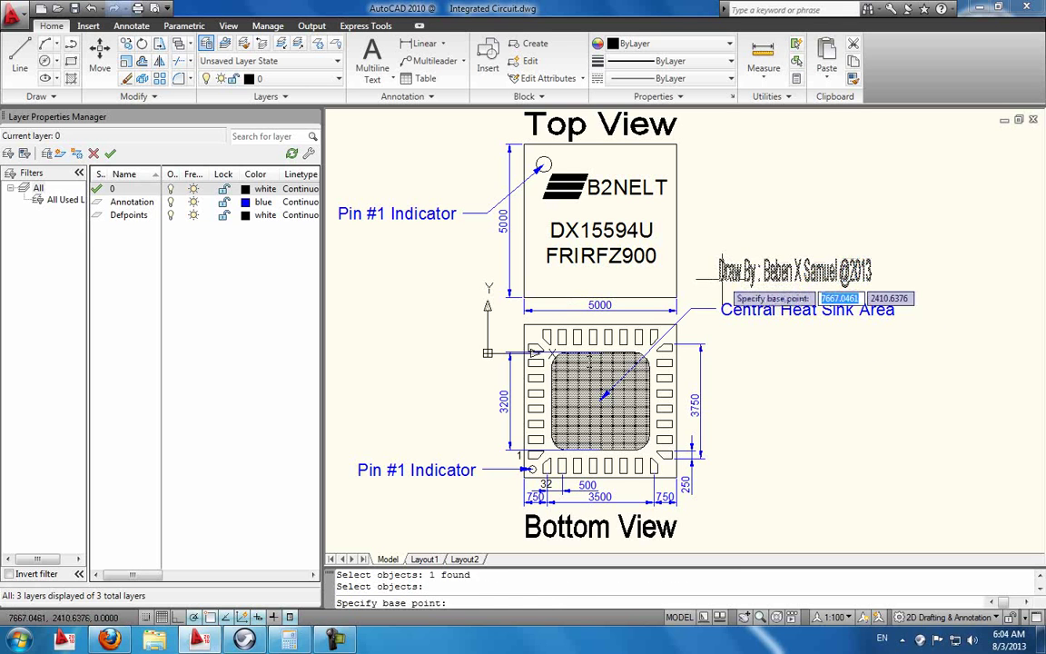
click(722, 289)
click(805, 385)
Step: Move the vertical credit beside the Top View and nudge it slightly downward
click(706, 359)
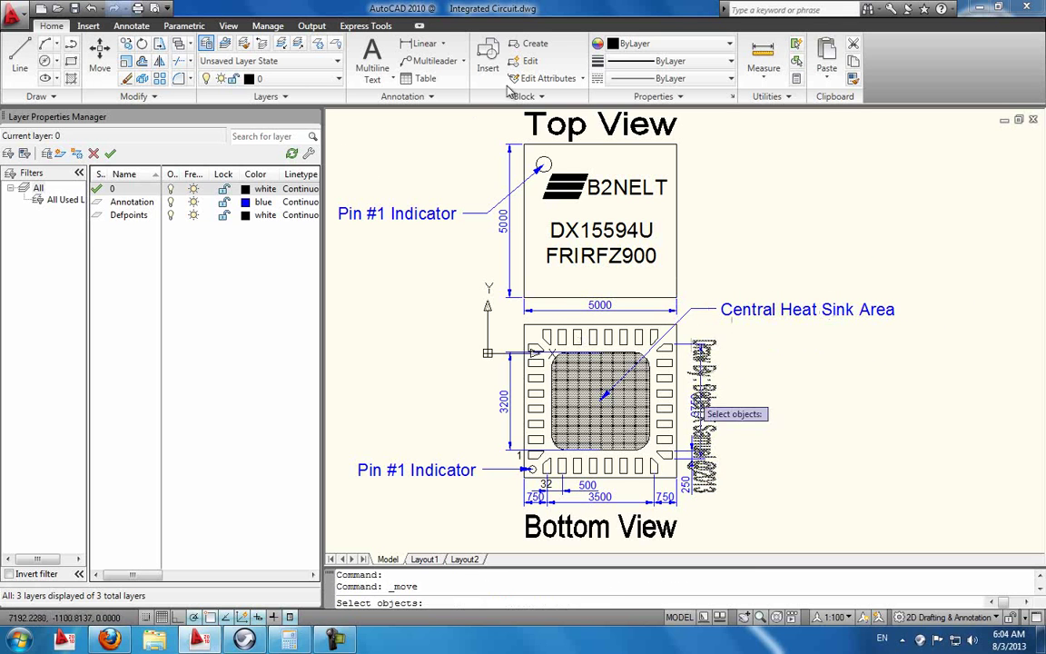
key(Return)
click(654, 363)
click(654, 138)
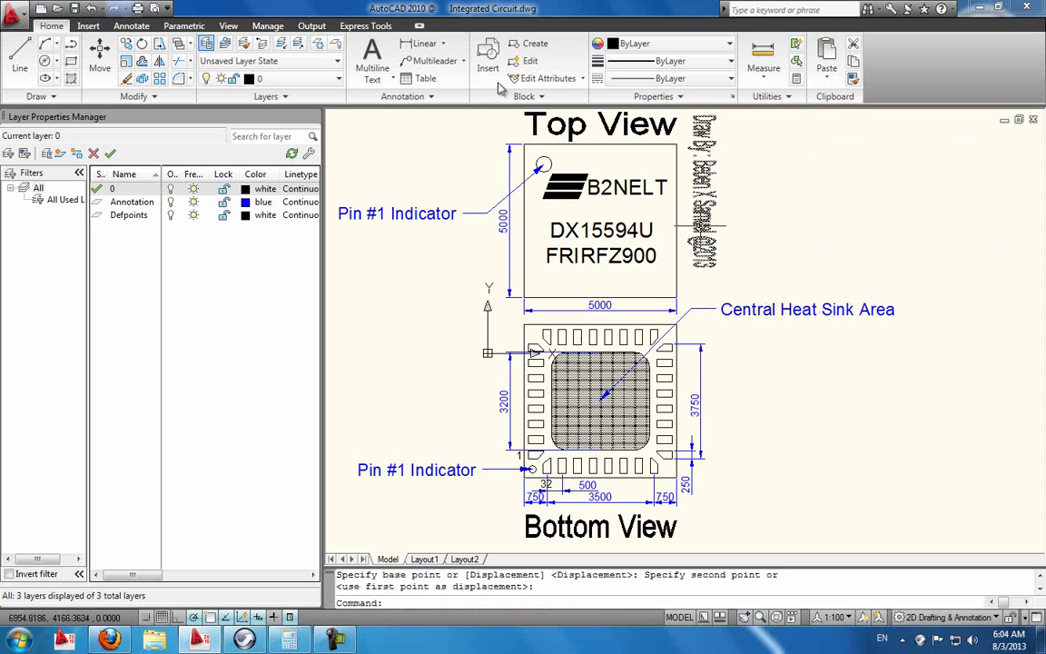
key(ctrl+z)
key(ctrl+y)
click(699, 271)
click(693, 268)
click(692, 300)
key(Escape)
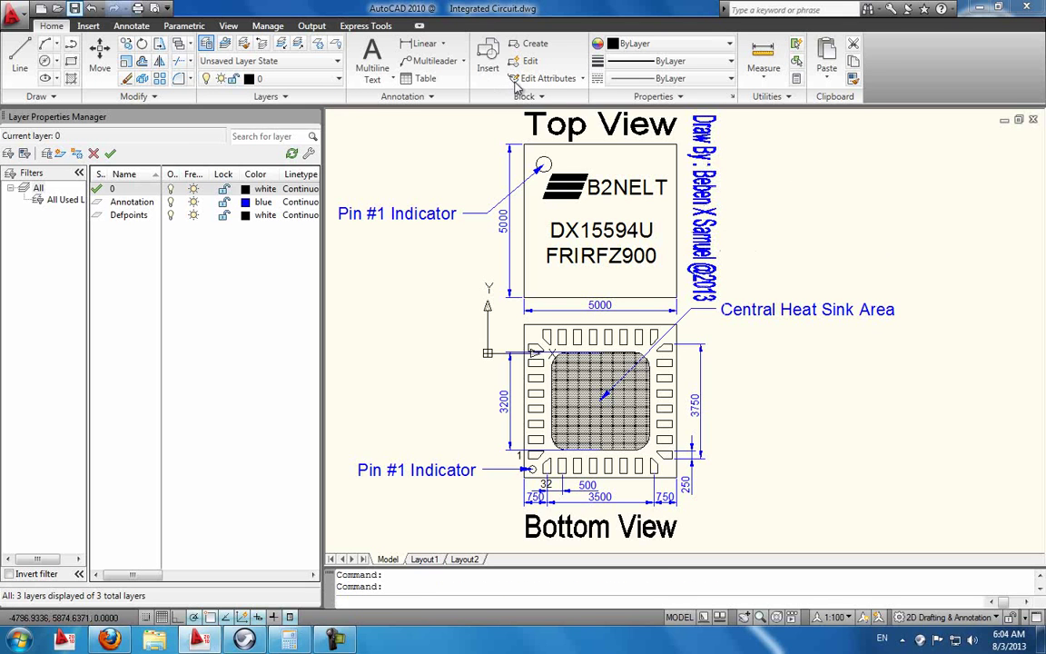